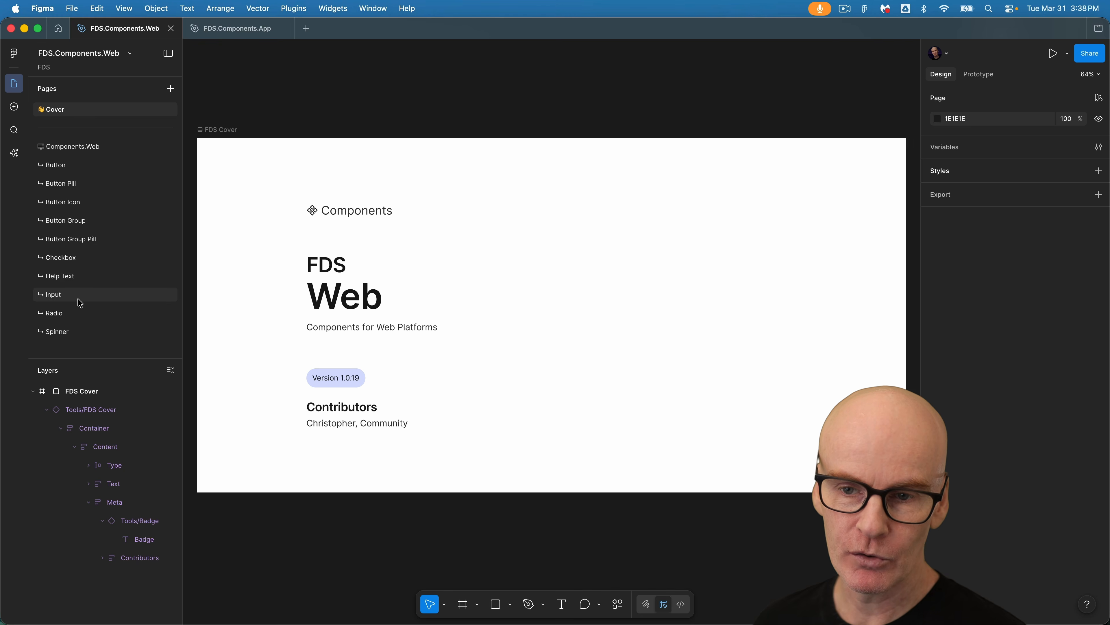
- Duplicate the Input page, rename the copy Row, and place it between Radio and Spinner in the page list
{"action": "left_click", "coordinate": [77, 299]}
{"action": "right_click", "coordinate": [79, 301]}
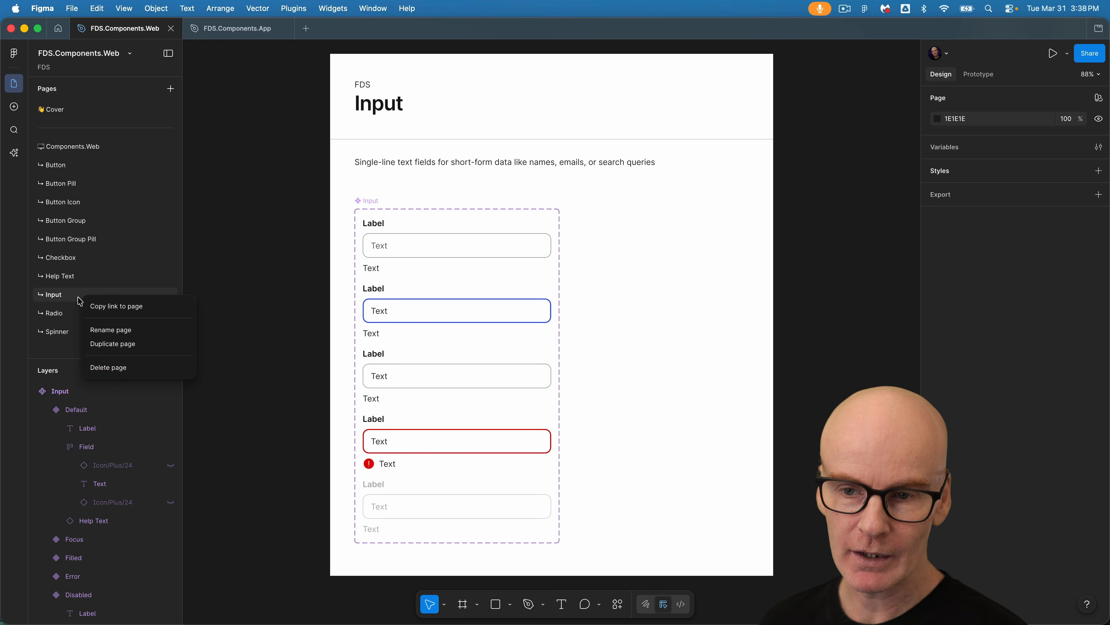
{"action": "left_click", "coordinate": [113, 344]}
{"action": "left_click_drag", "start_coordinate": [75, 319], "coordinate": [46, 318]}
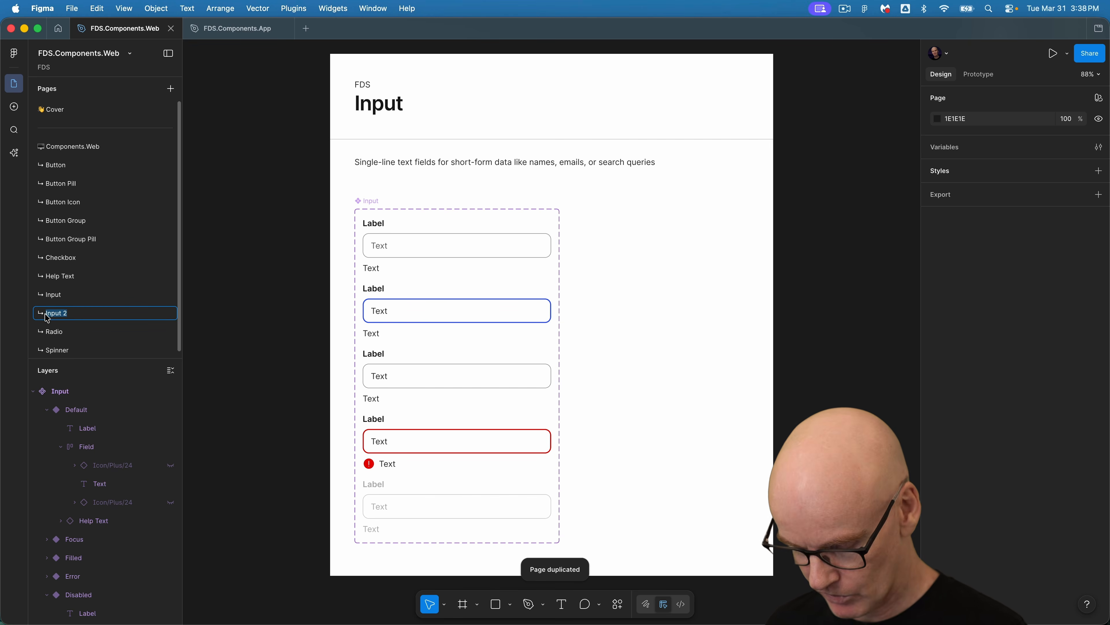
{"action": "type", "text": "Row"}
{"action": "key", "text": "Return"}
{"action": "left_click_drag", "start_coordinate": [45, 320], "coordinate": [70, 342]}
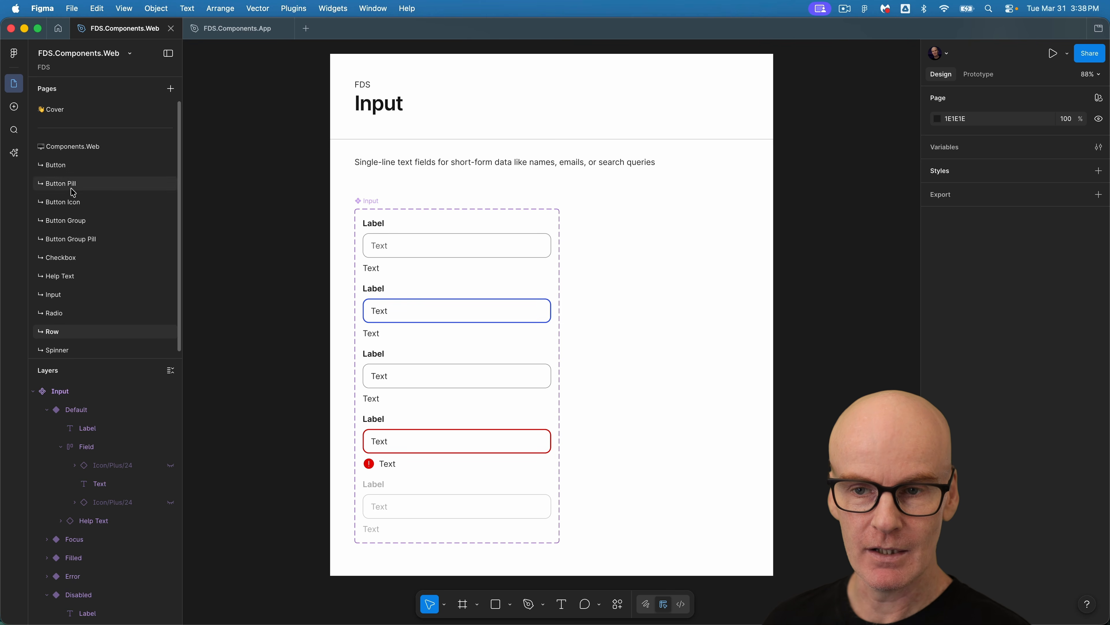
- Change the large heading on the Row page from Input to "Row"
{"action": "double_click", "coordinate": [377, 109]}
{"action": "type", "text": "Ropw"}
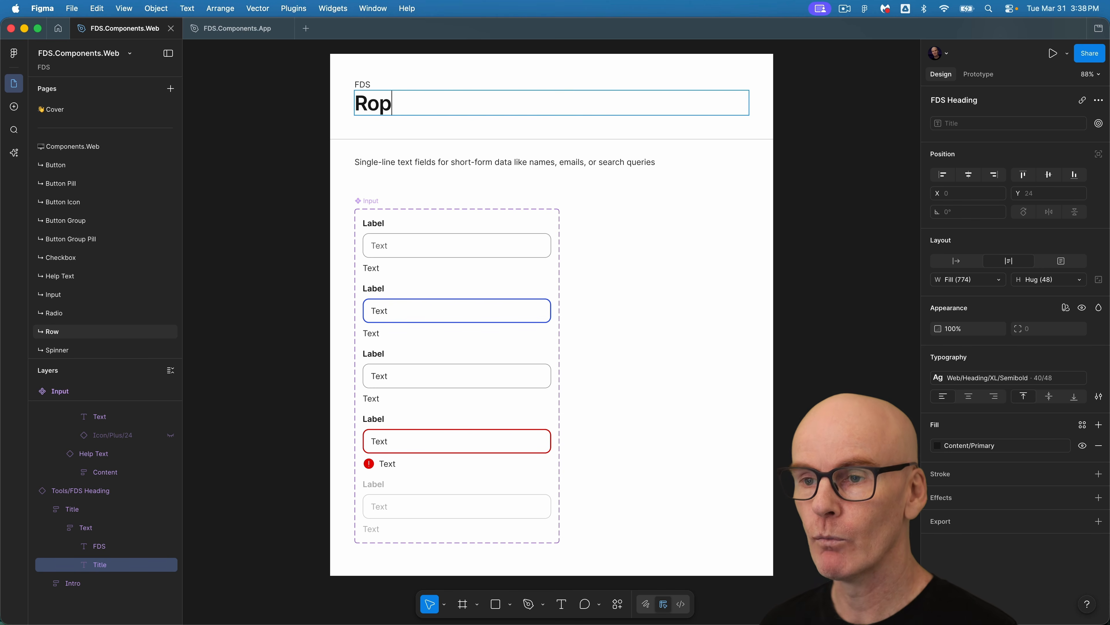
{"action": "key", "text": "Left"}
{"action": "key", "text": "BackSpace"}
{"action": "key", "text": "Escape"}
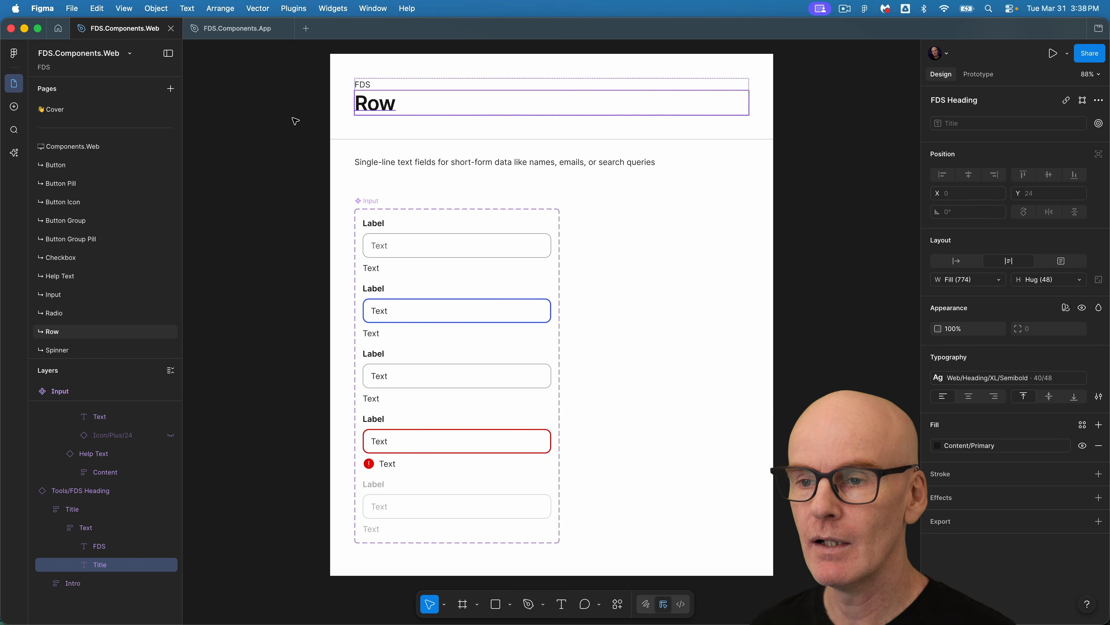
{"action": "left_click", "coordinate": [273, 117]}
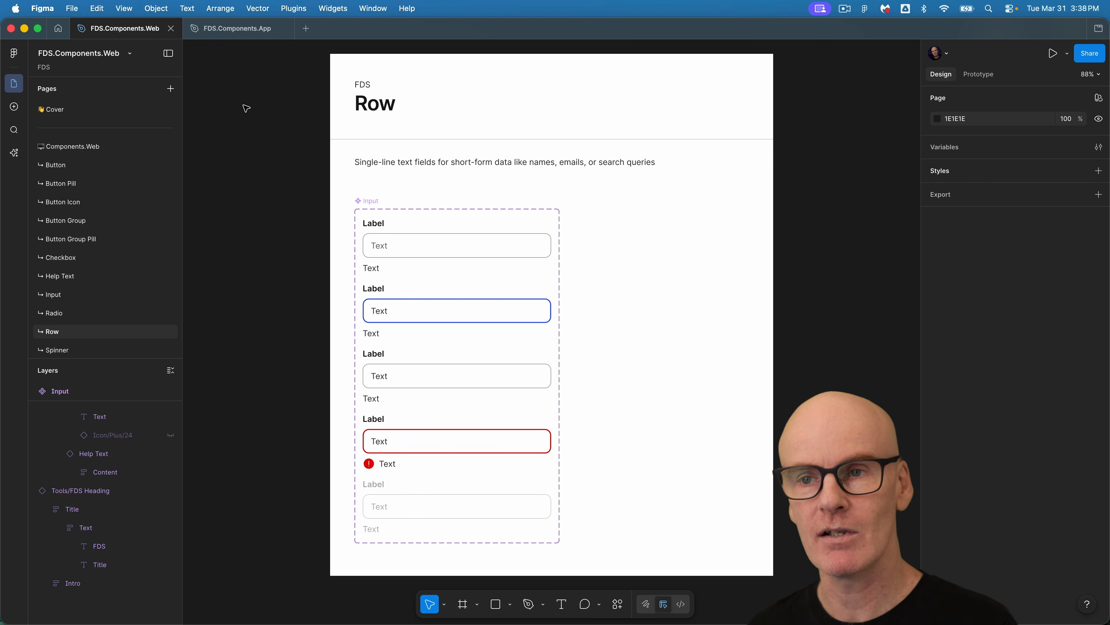
- Replace the page description with "Horizontal list items showing a label, value, and optional accessory — a staple of settings and list views."
{"action": "double_click", "coordinate": [369, 162]}
{"action": "type", "text": "Horizontal list items showing a label, value, and optional accessory — a staple of settings and list views."}
{"action": "key", "text": "Escape"}
{"action": "left_click", "coordinate": [235, 168]}
- Replace the Input component set with a new frame about 312 × 58 below the description, named Row
{"action": "left_click", "coordinate": [370, 208]}
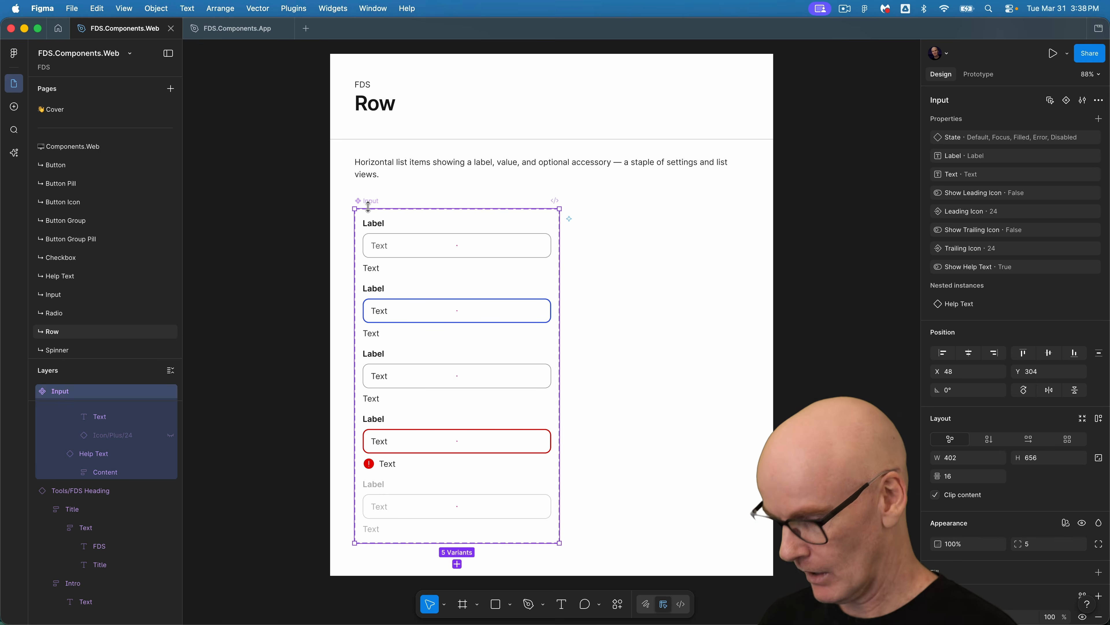
{"action": "key", "text": "Delete"}
{"action": "key", "text": "f"}
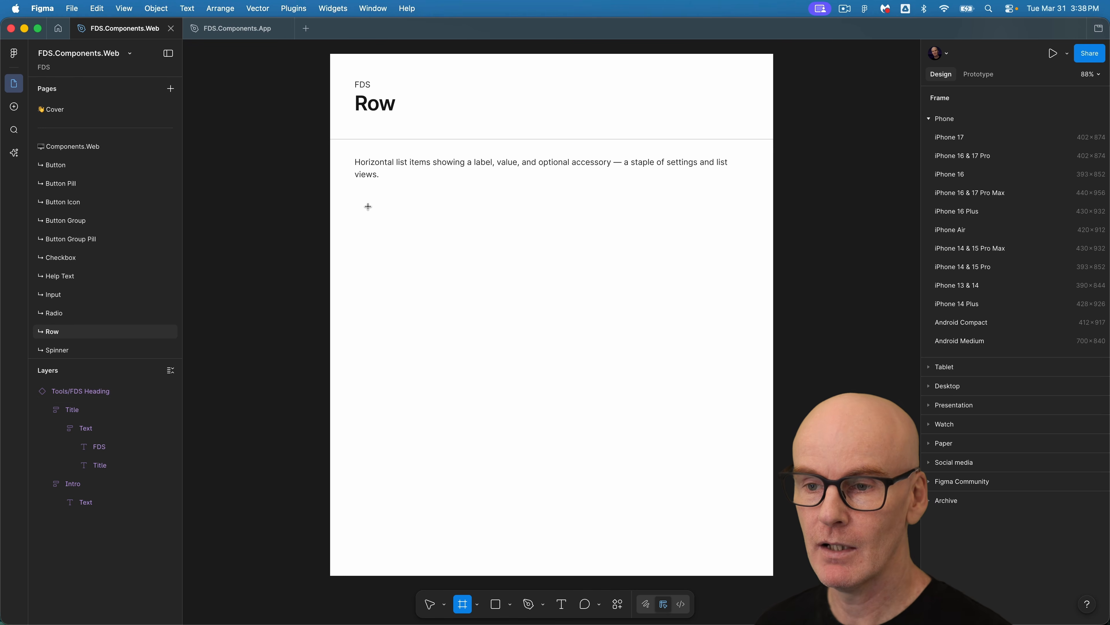
{"action": "left_click_drag", "start_coordinate": [359, 220], "coordinate": [518, 250]}
{"action": "double_click", "coordinate": [379, 213]}
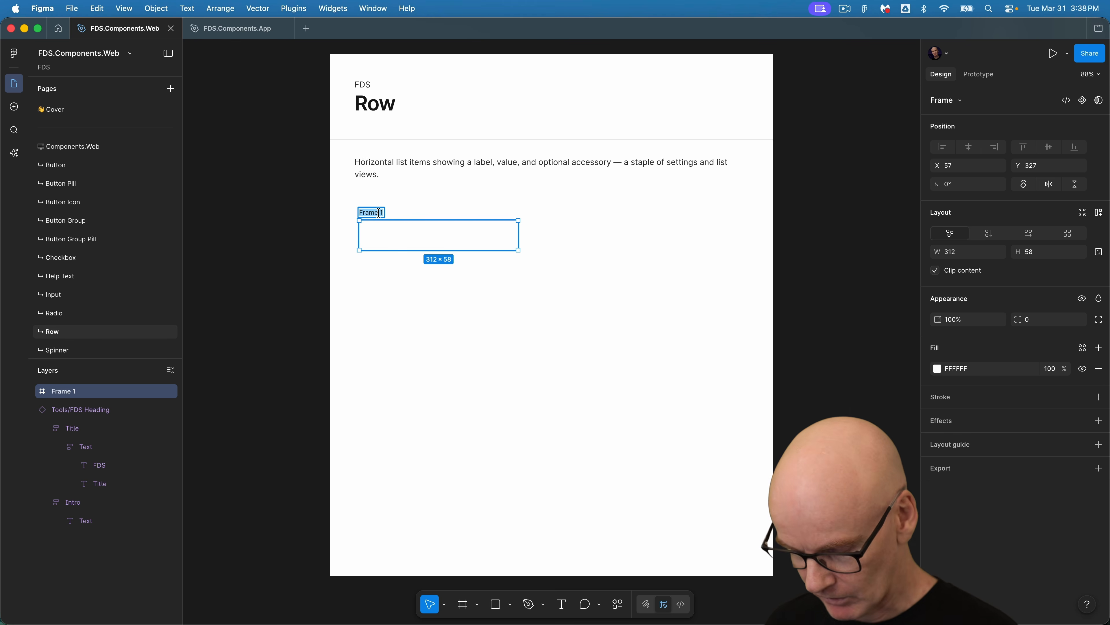
{"action": "type", "text": "Row"}
{"action": "key", "text": "Return"}
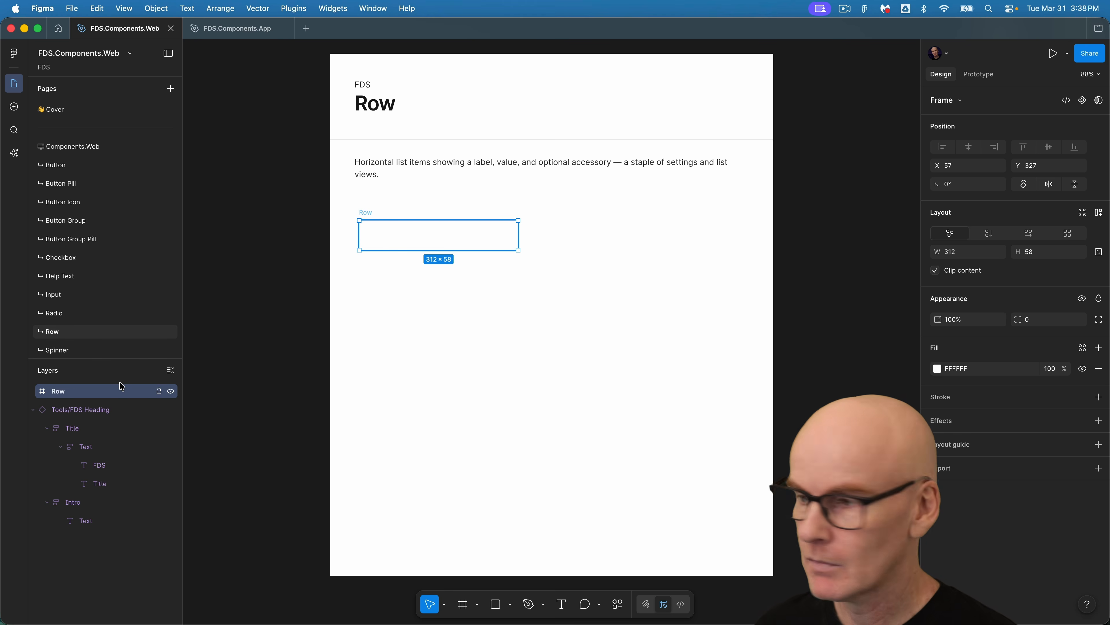
- Apply vertical auto layout to the Row frame with gap, horizontal padding and vertical padding all set to 0
{"action": "left_click", "coordinate": [991, 235]}
{"action": "left_click", "coordinate": [1040, 272]}
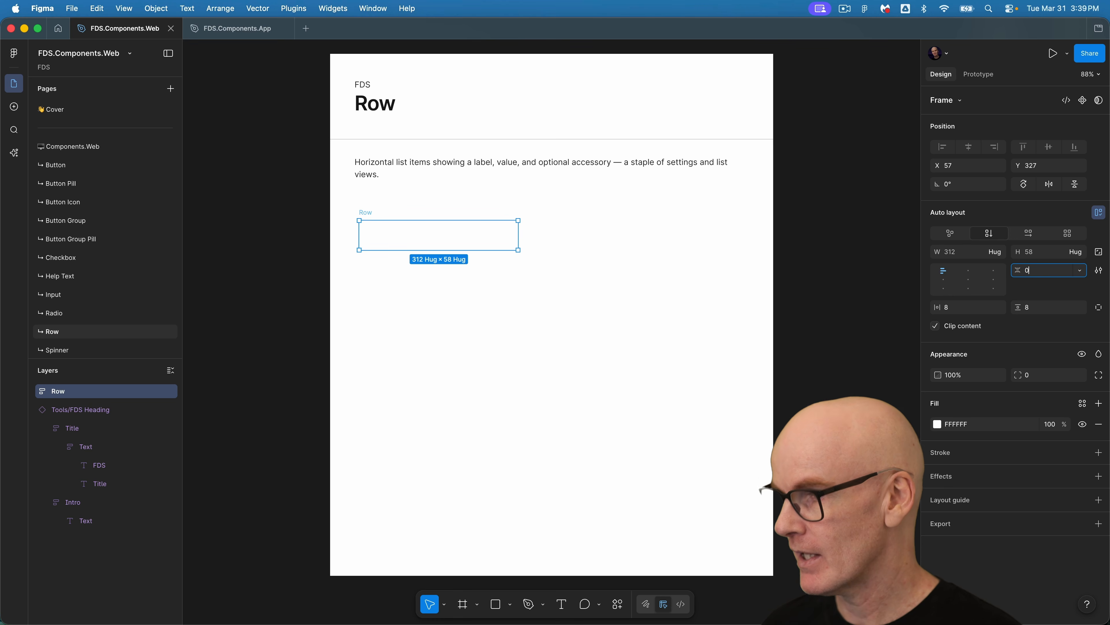
{"action": "type", "text": "0"}
{"action": "key", "text": "Tab"}
{"action": "type", "text": "0"}
{"action": "key", "text": "Tab"}
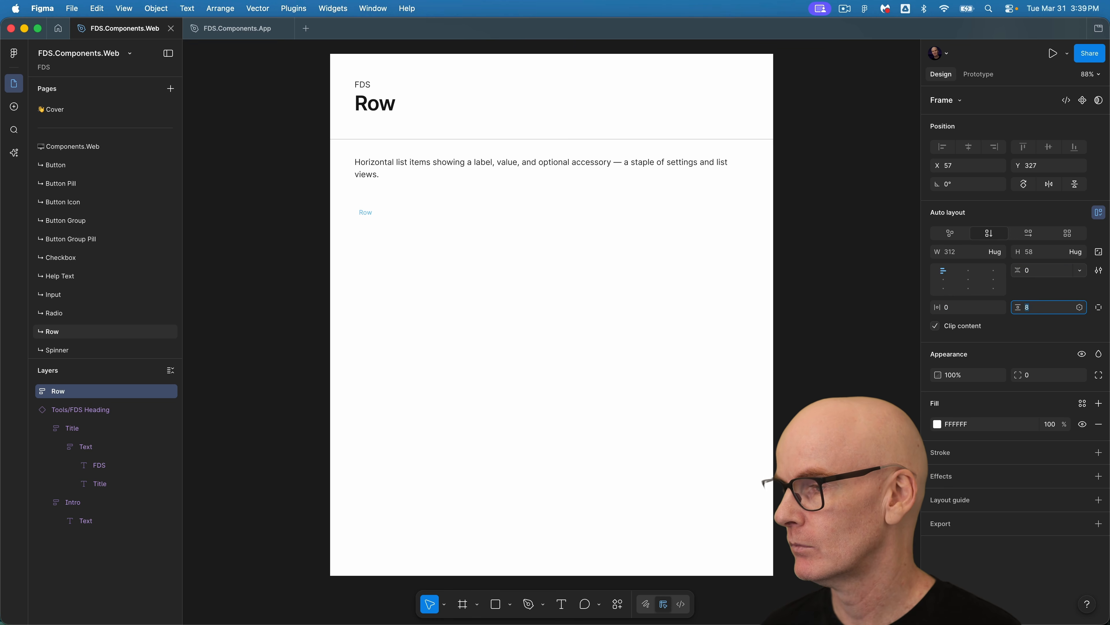
{"action": "key", "text": "Tab"}
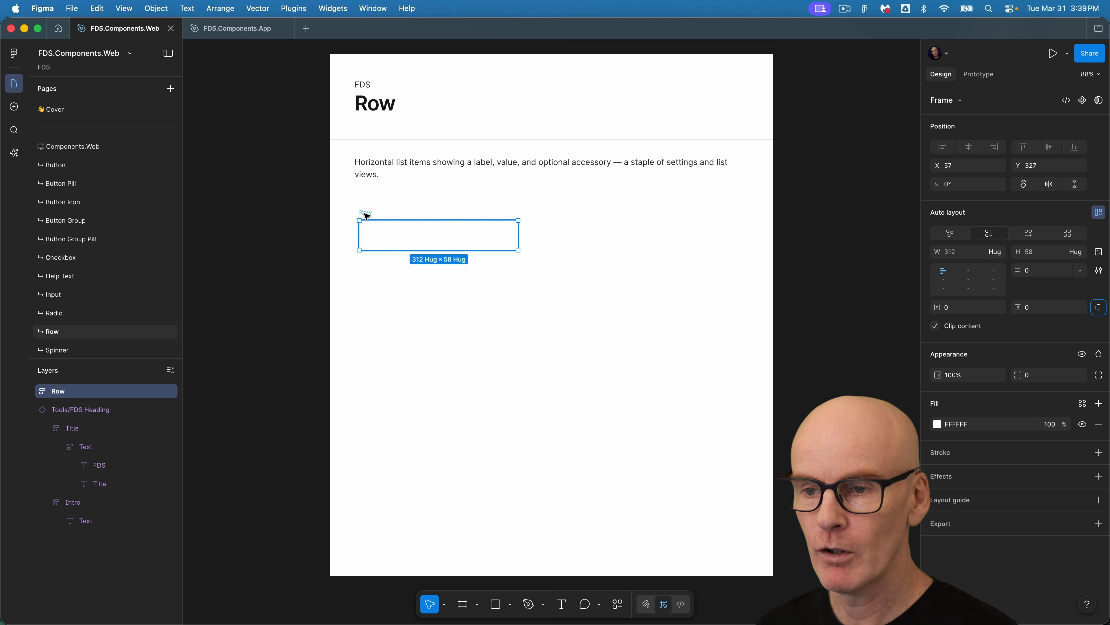
- Draw a nested frame about 312 × 58 inside the Row frame and name it Content
{"action": "key", "text": "f"}
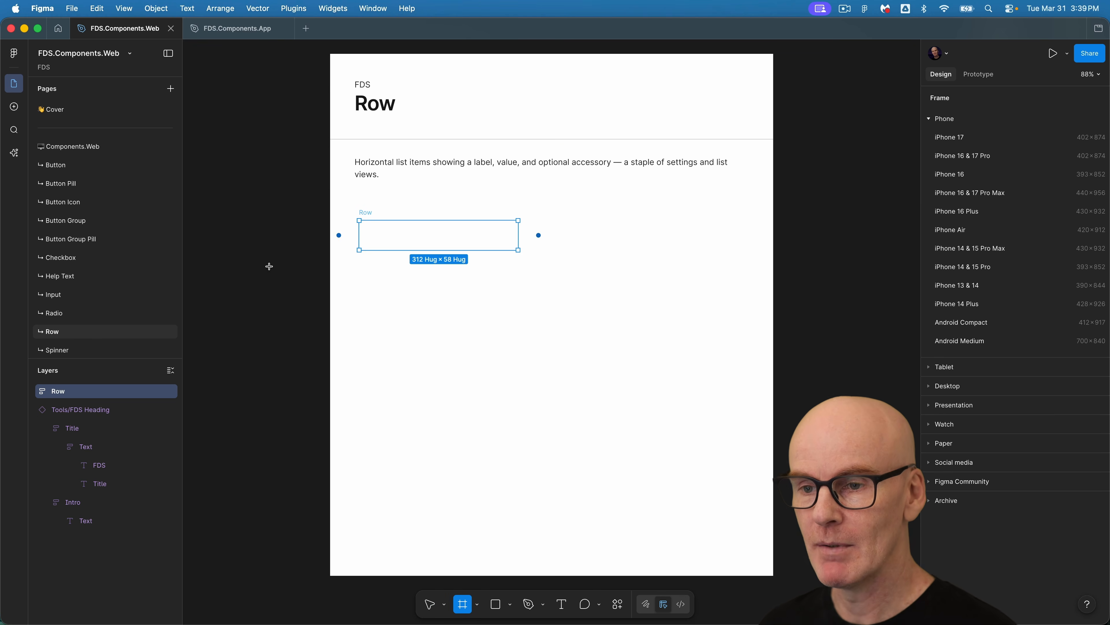
{"action": "left_click_drag", "start_coordinate": [360, 221], "coordinate": [518, 250]}
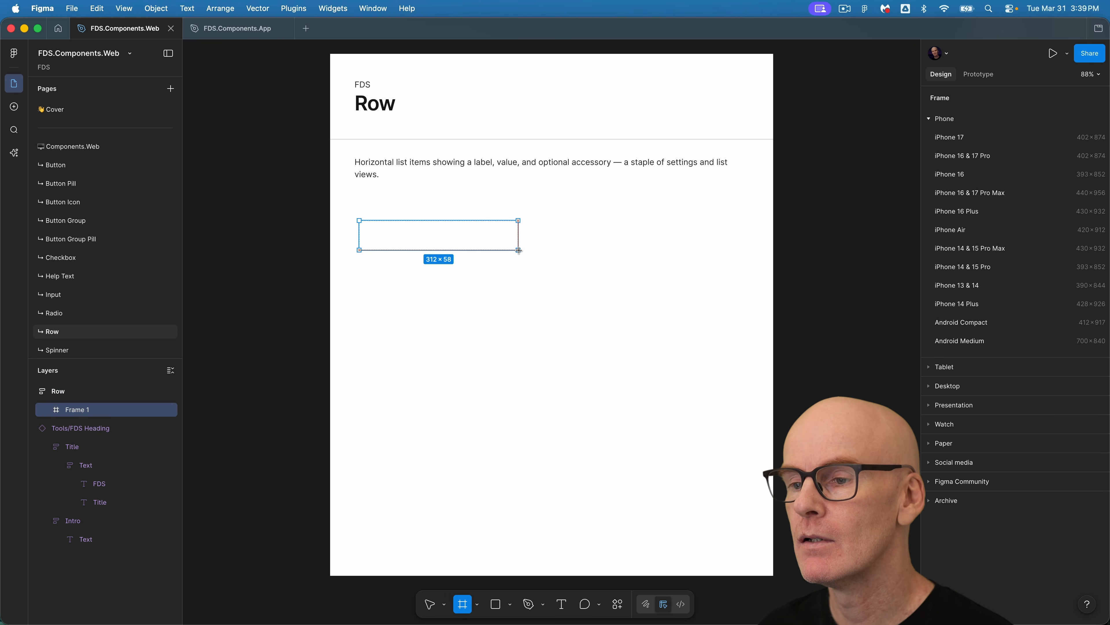
{"action": "double_click", "coordinate": [95, 408]}
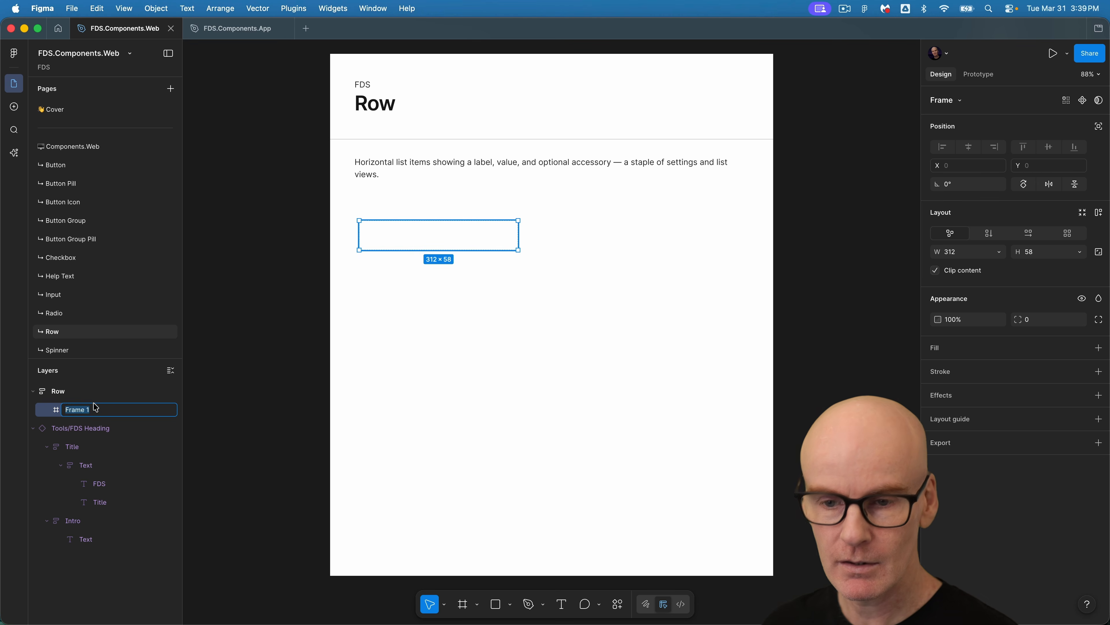
{"action": "type", "text": "Content"}
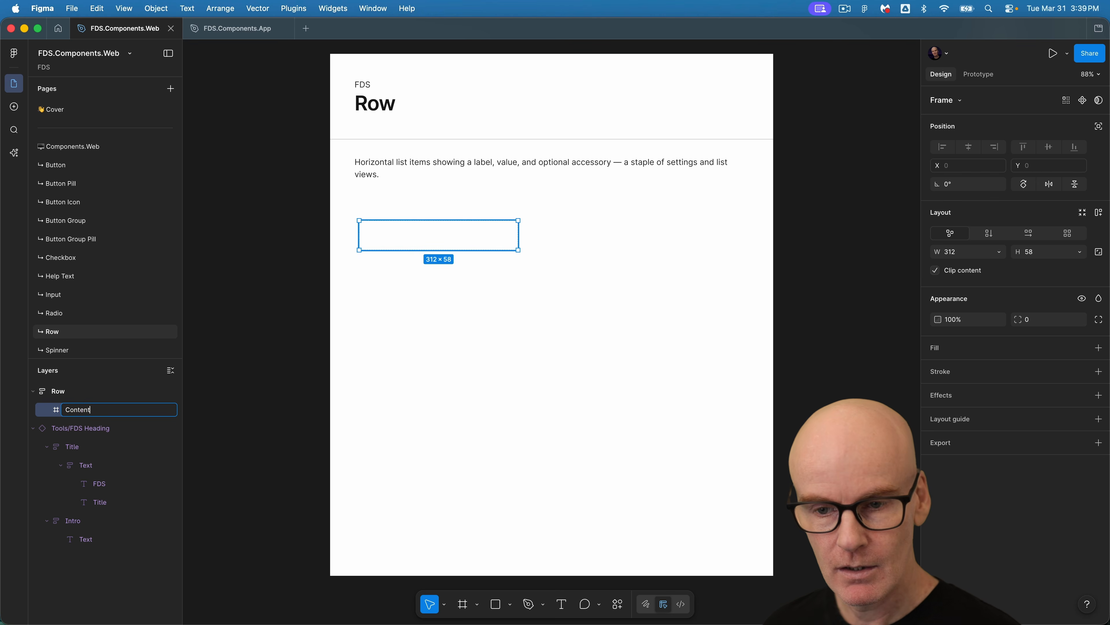
{"action": "key", "text": "Return"}
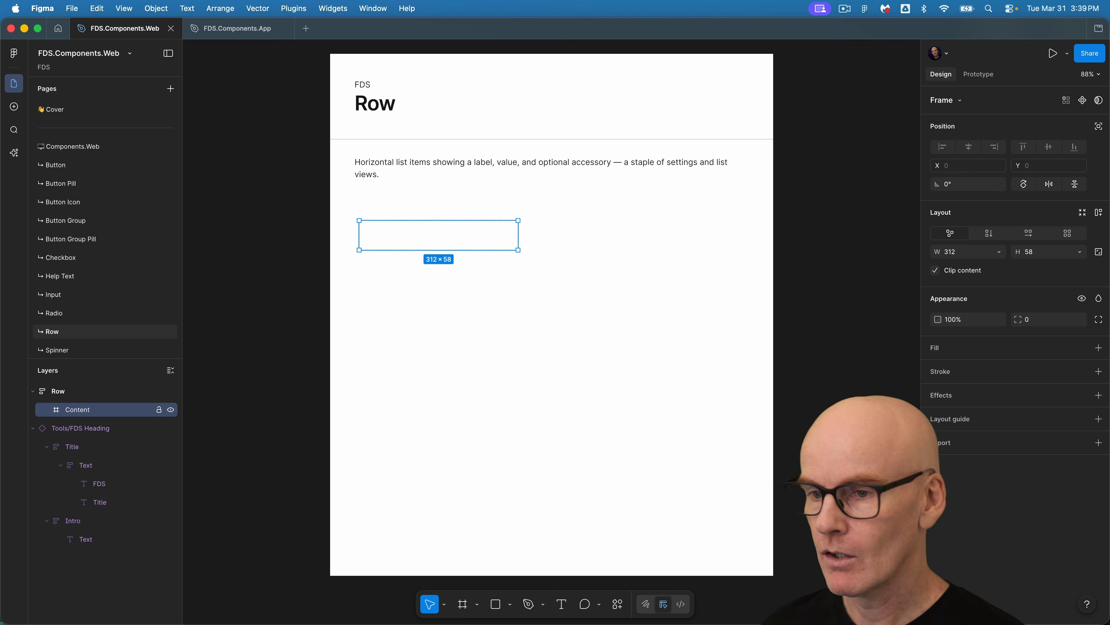
- Apply horizontal auto layout to the Content frame and bind its gap to the Space S variable (8)
{"action": "left_click", "coordinate": [1029, 234]}
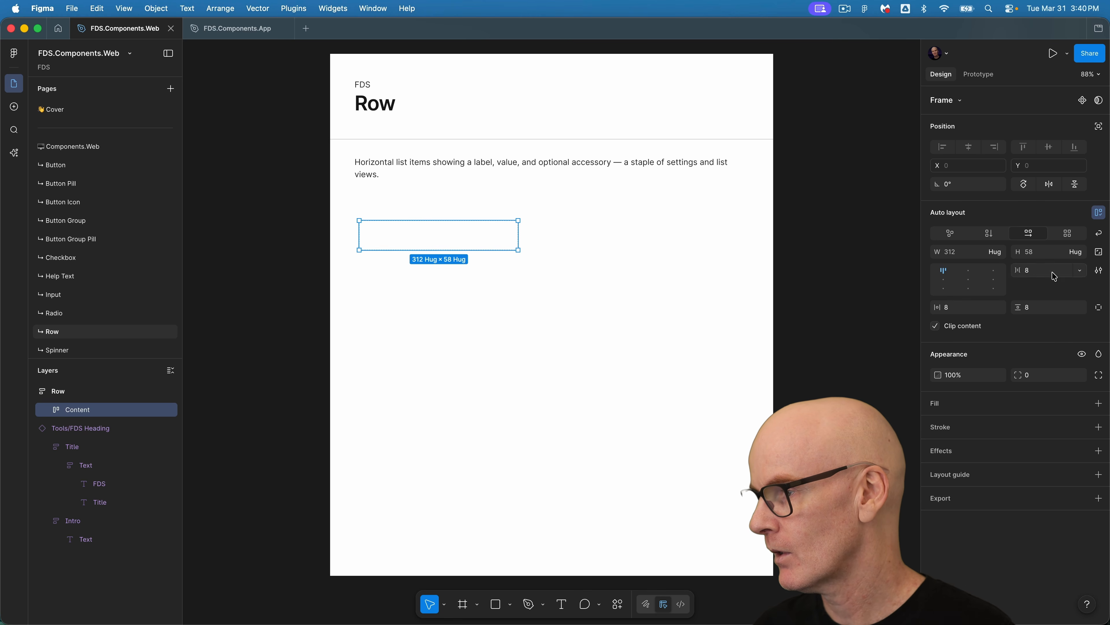
{"action": "left_click", "coordinate": [1080, 271]}
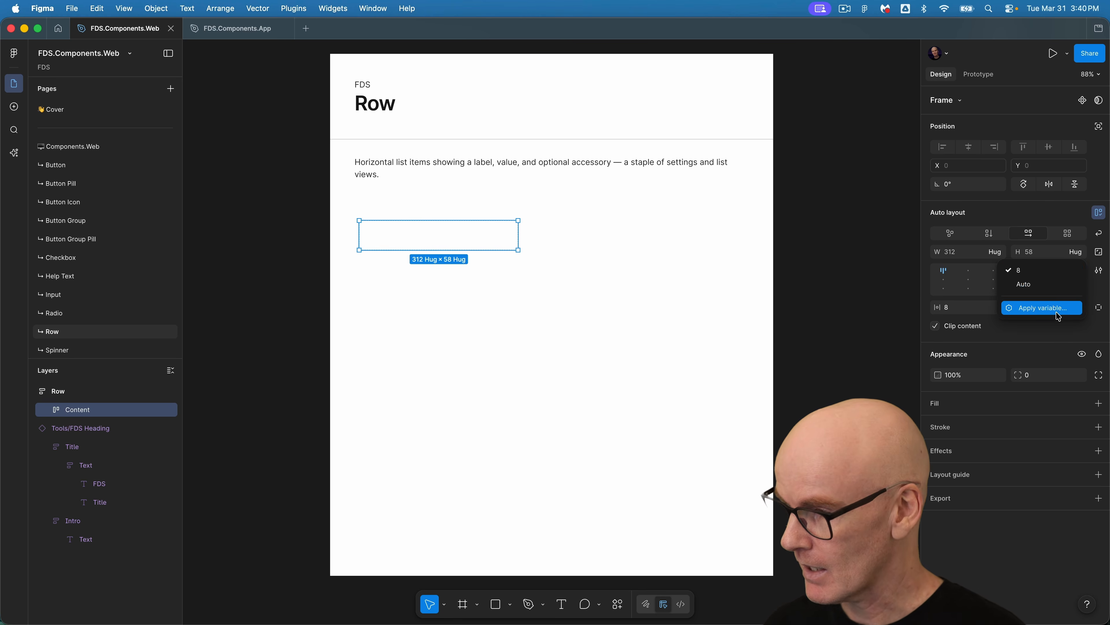
{"action": "left_click", "coordinate": [1042, 308]}
{"action": "type", "text": "space"}
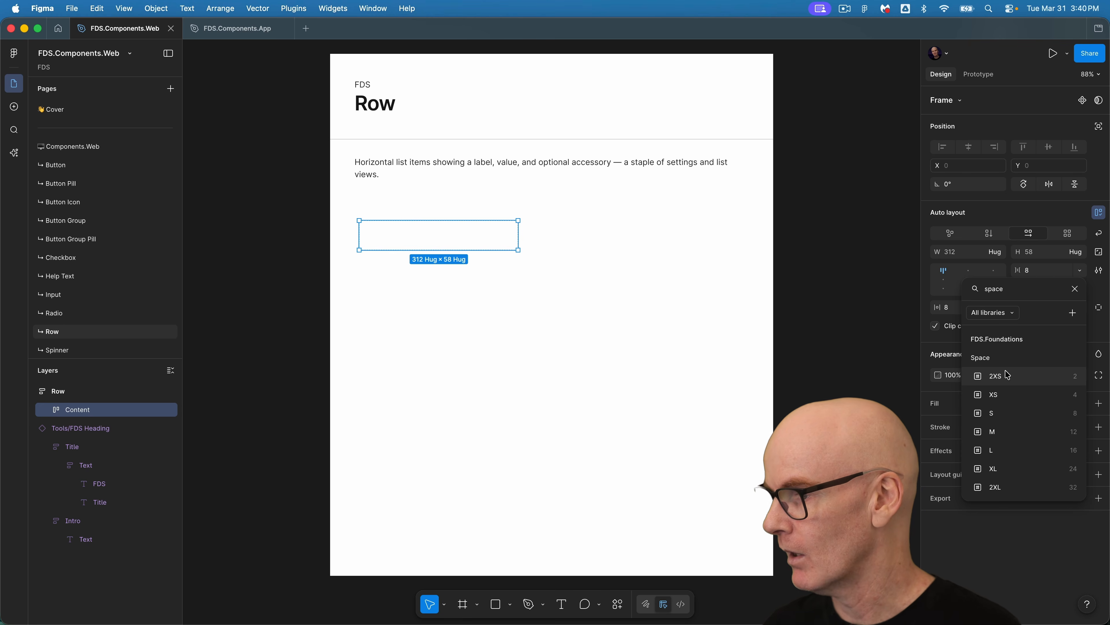
{"action": "left_click", "coordinate": [1028, 413]}
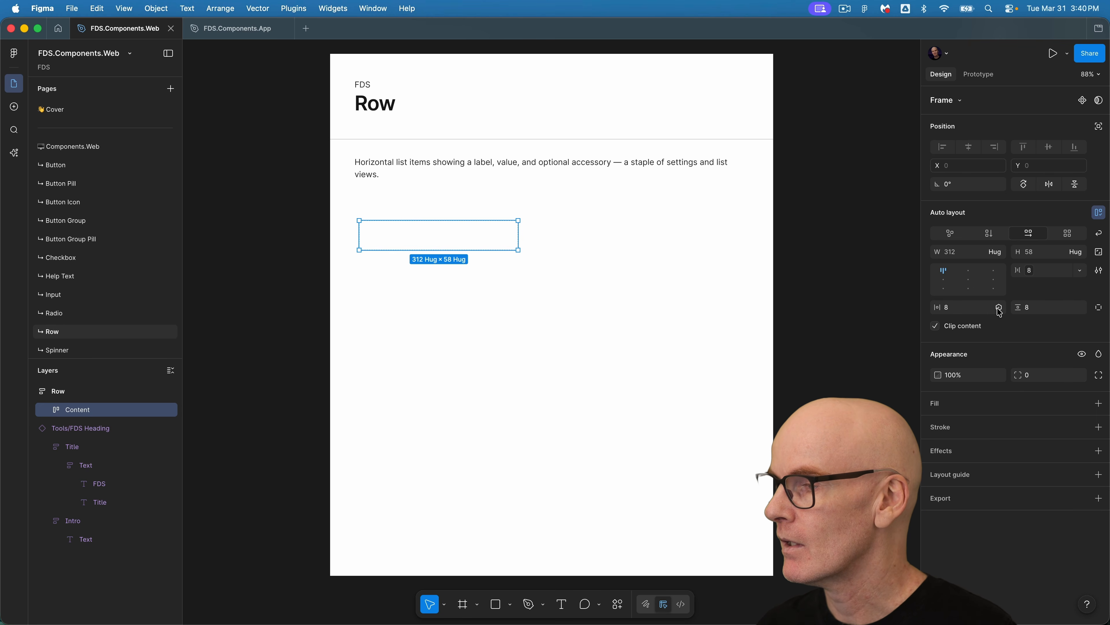
- Set the Content frame's horizontal padding to 0 and bind its vertical padding to the Space M variable (12)
{"action": "left_click", "coordinate": [975, 308]}
{"action": "type", "text": "0"}
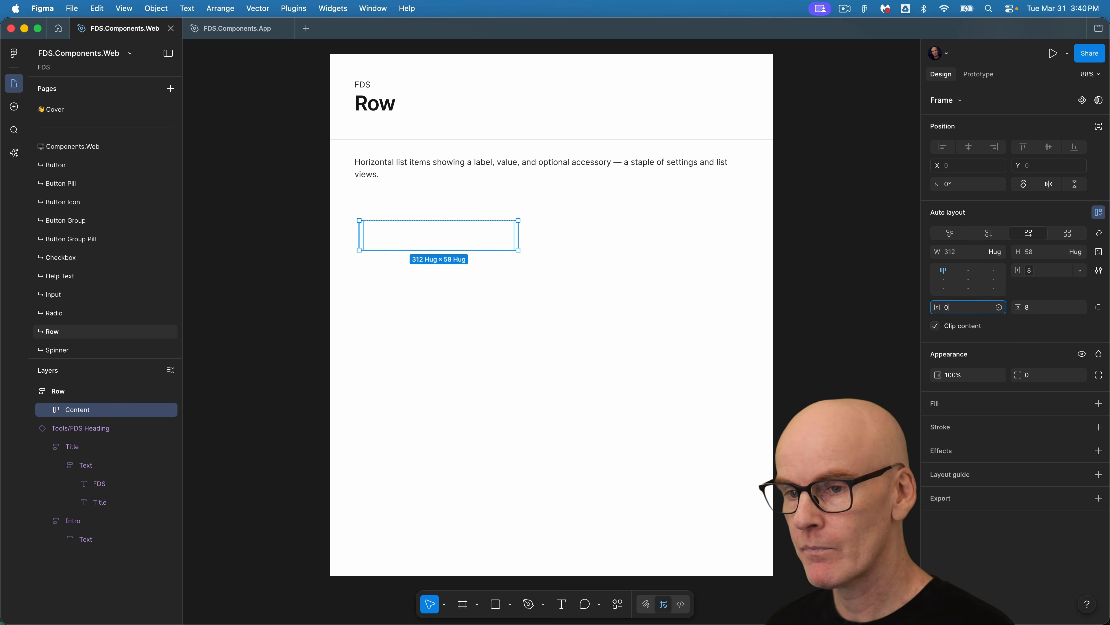
{"action": "key", "text": "Return"}
{"action": "left_click", "coordinate": [1080, 308]}
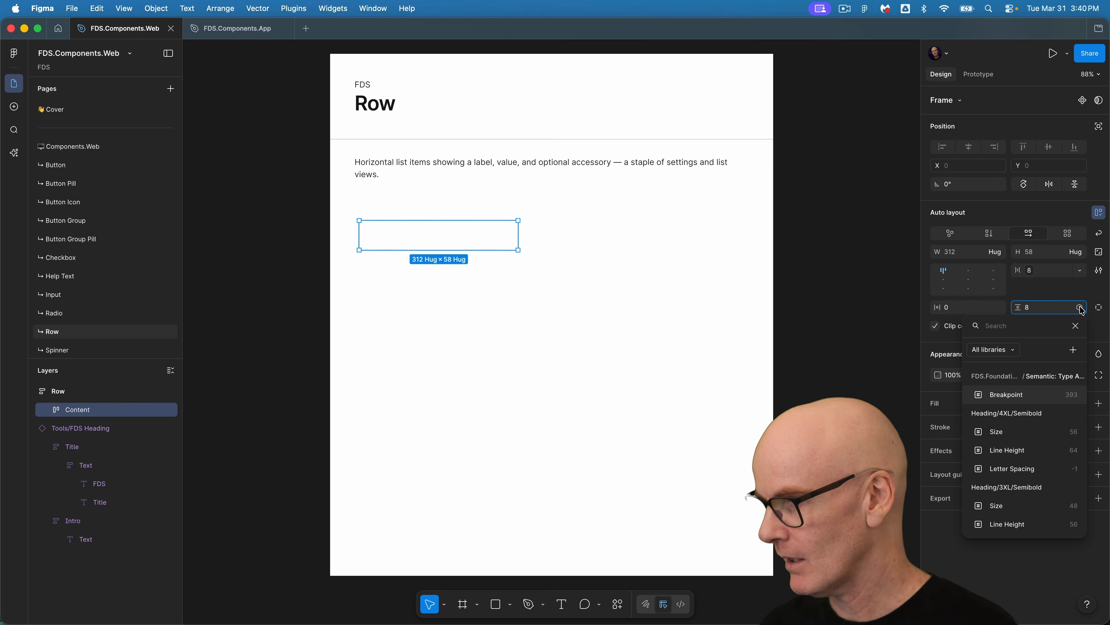
{"action": "type", "text": "space"}
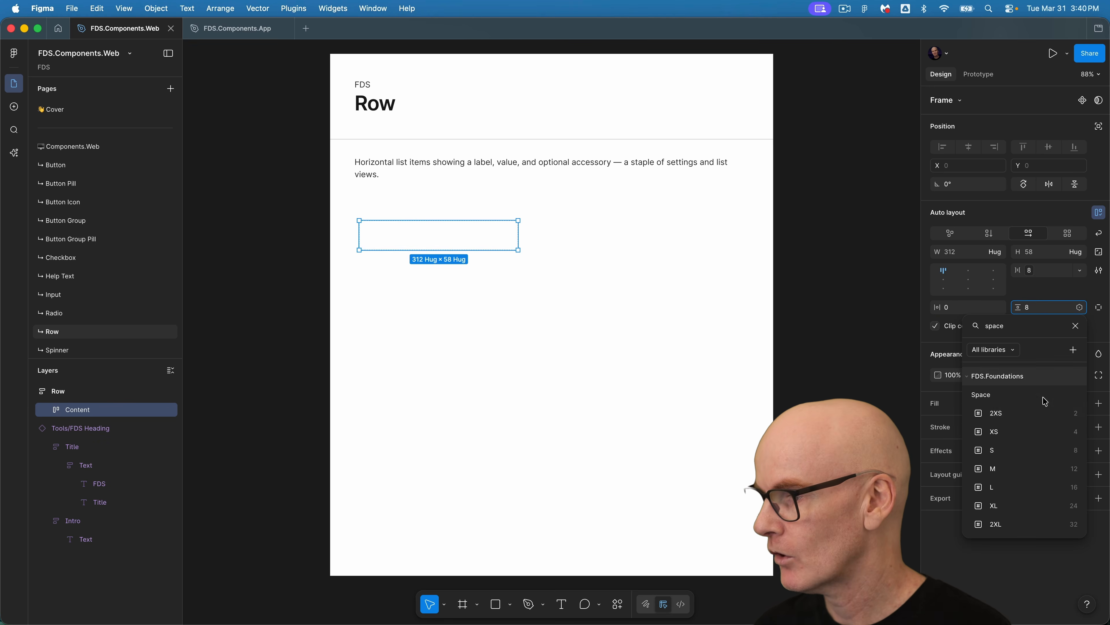
{"action": "left_click", "coordinate": [1047, 467]}
- Set the outer Row frame's width to 370
{"action": "left_click", "coordinate": [371, 215]}
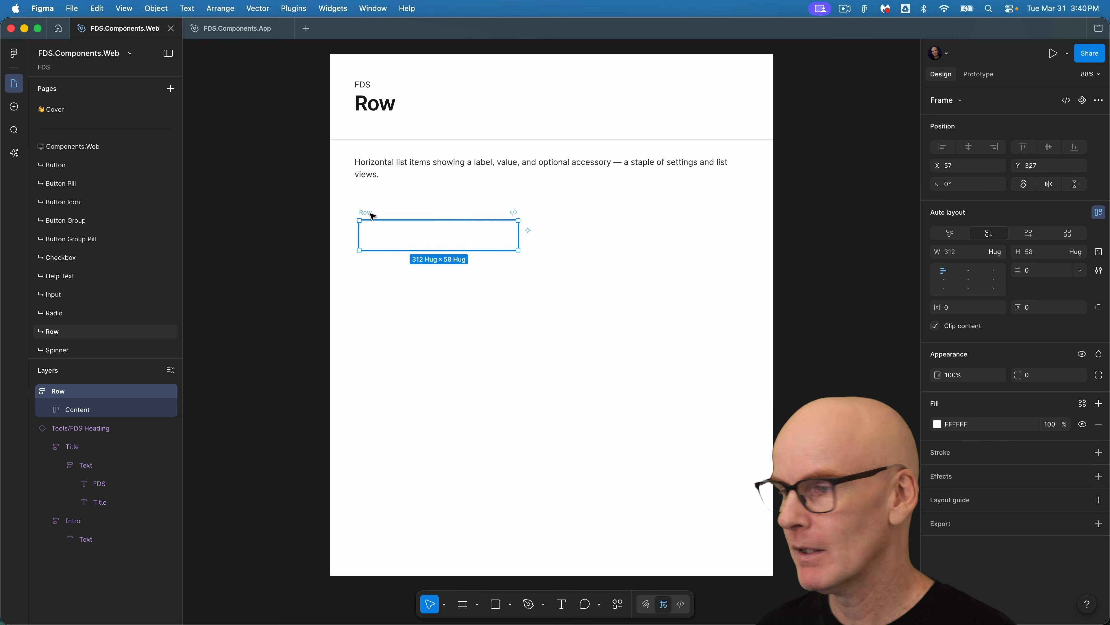
{"action": "left_click", "coordinate": [981, 253]}
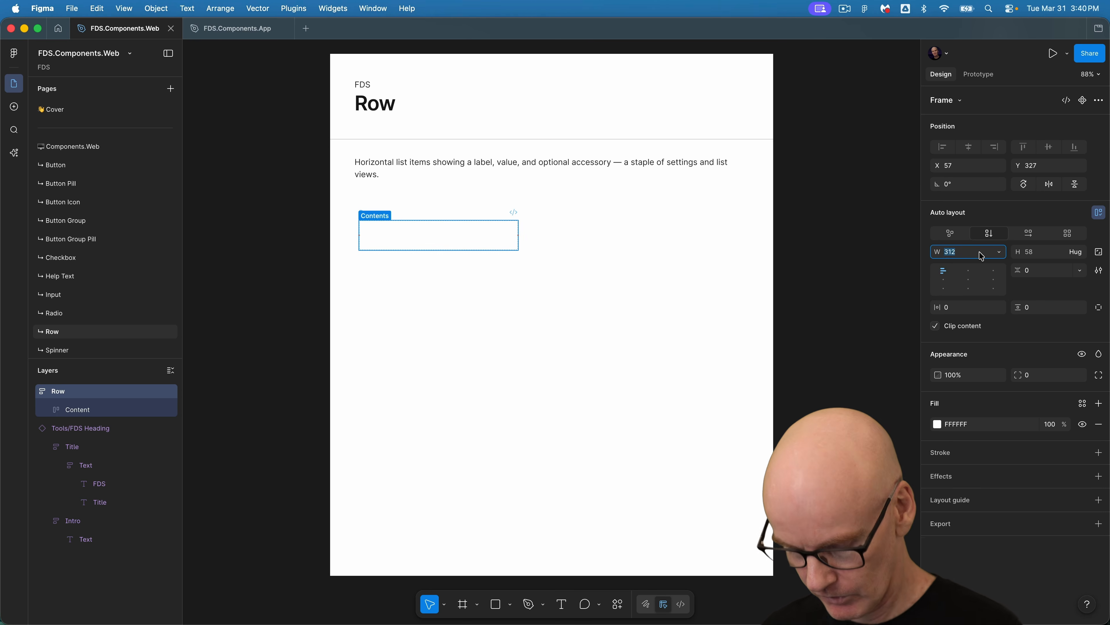
{"action": "type", "text": "37"}
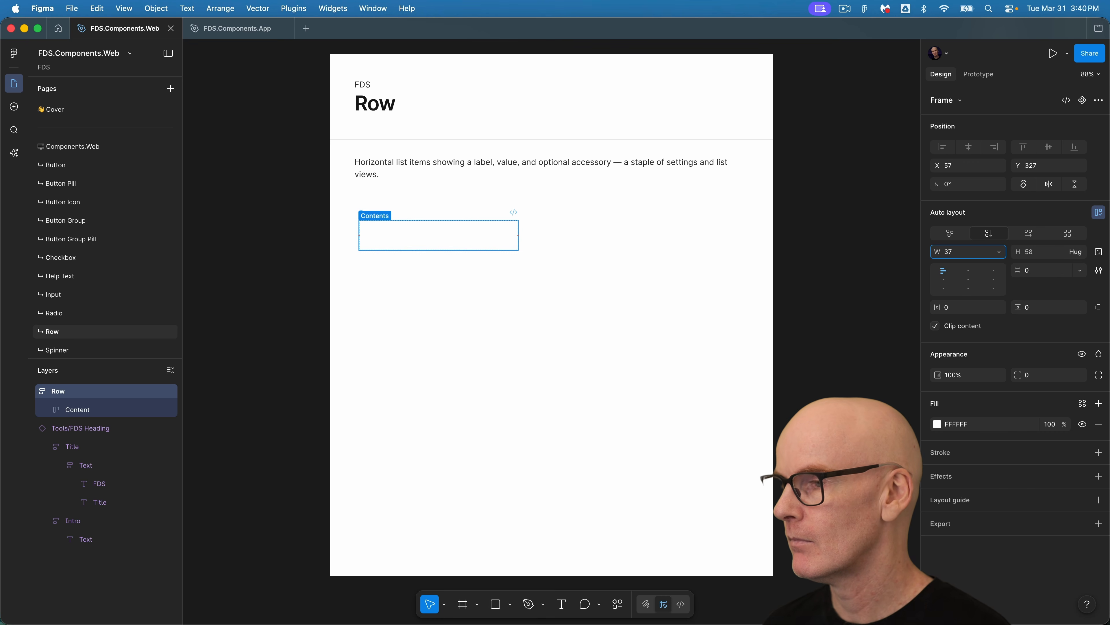
{"action": "type", "text": "0"}
{"action": "key", "text": "Return"}
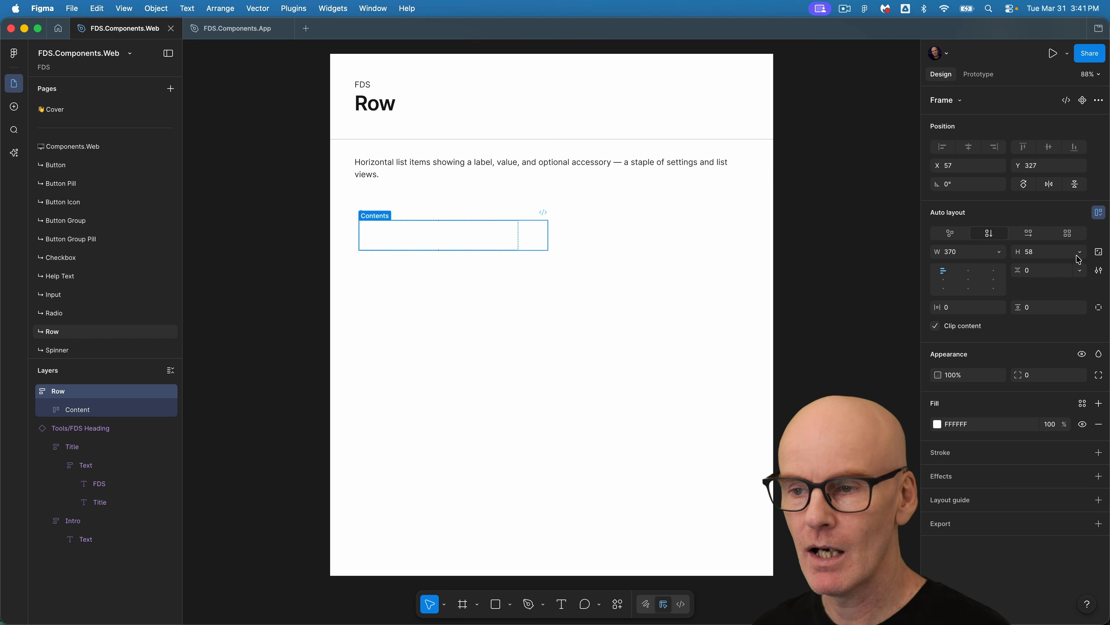
- Add a text layer reading "Text" inside the Content frame
{"action": "left_click", "coordinate": [392, 239]}
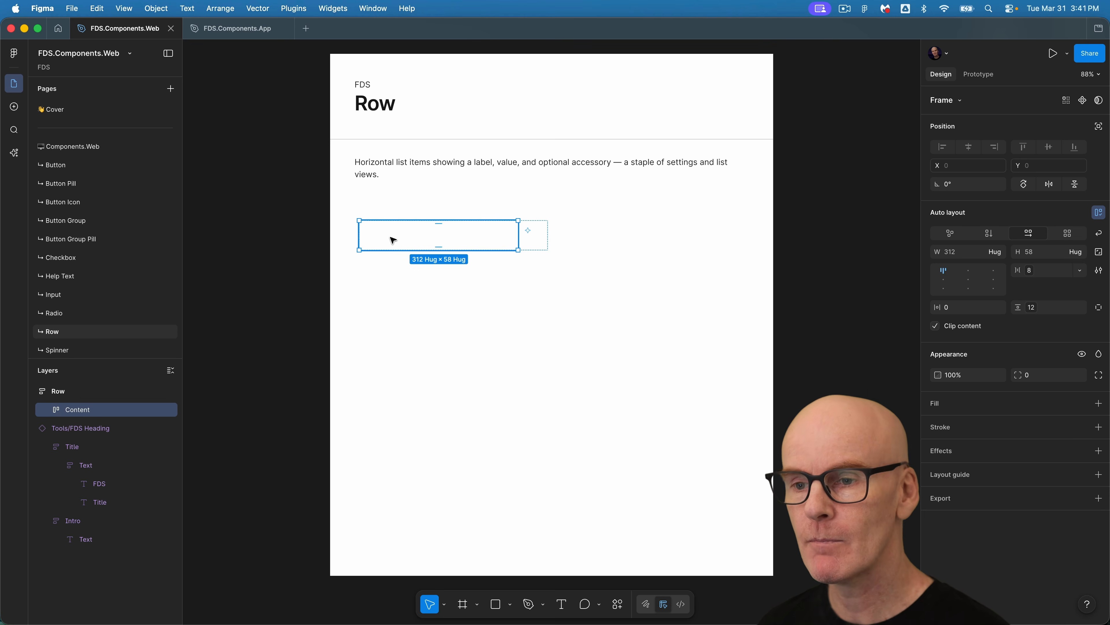
{"action": "key", "text": "t"}
{"action": "left_click", "coordinate": [382, 236]}
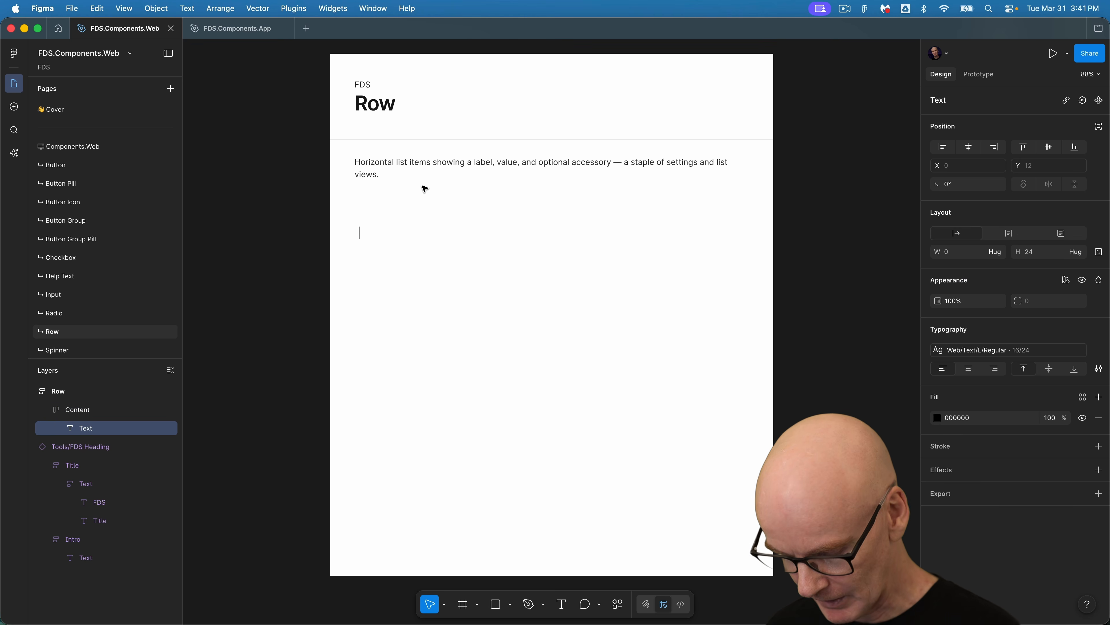
{"action": "type", "text": "Text"}
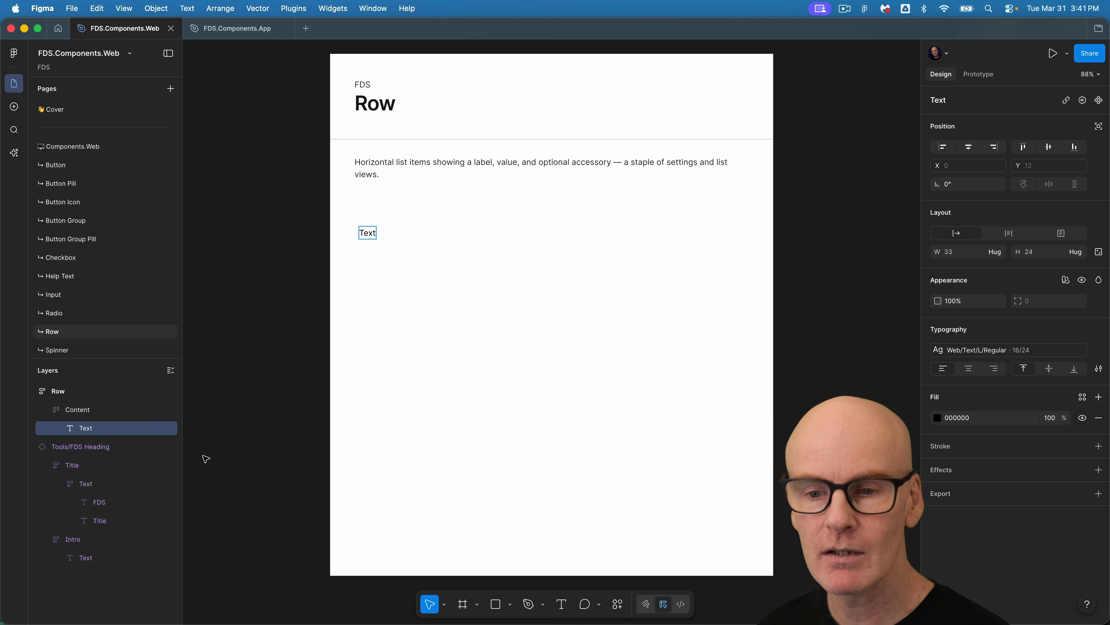
- Set the Content frame's width to Fill container within the Row frame
{"action": "left_click", "coordinate": [83, 412]}
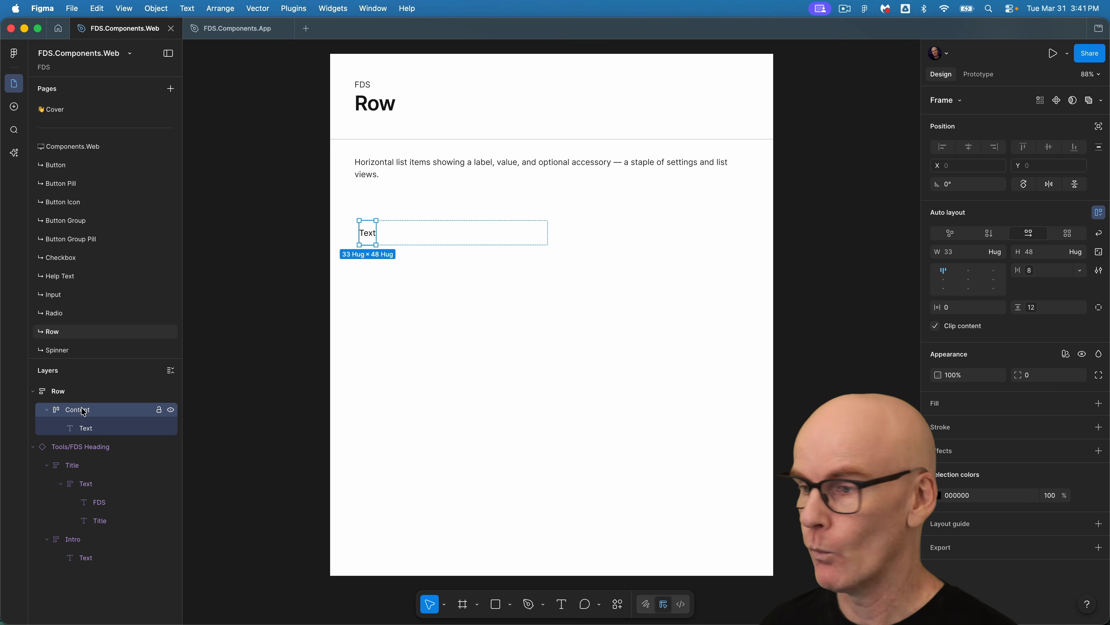
{"action": "left_click", "coordinate": [1000, 252]}
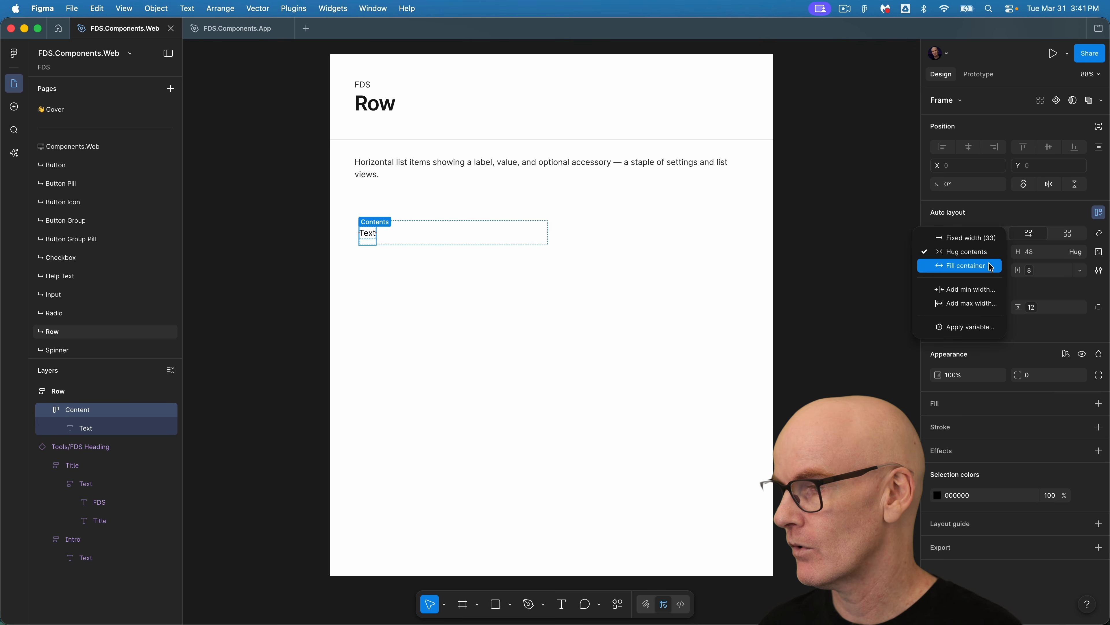
{"action": "left_click", "coordinate": [989, 265]}
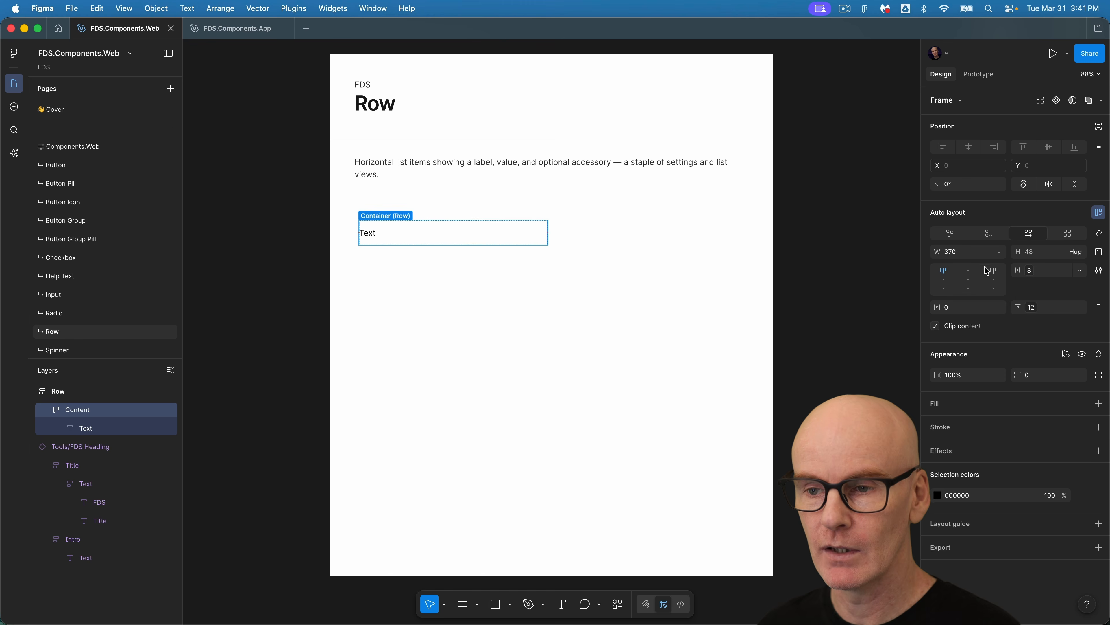
- Set the text layer's width to Fill container and align the Content frame's items left and vertically centred
{"action": "left_click", "coordinate": [104, 428]}
{"action": "left_click", "coordinate": [998, 253]}
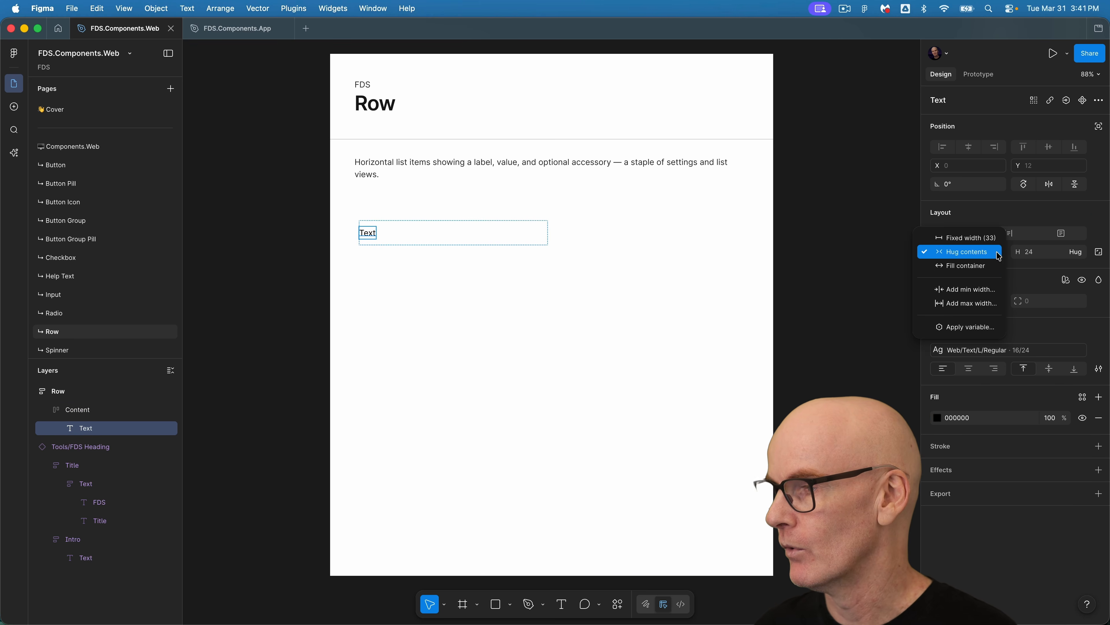
{"action": "left_click", "coordinate": [979, 266]}
{"action": "left_click", "coordinate": [77, 409]}
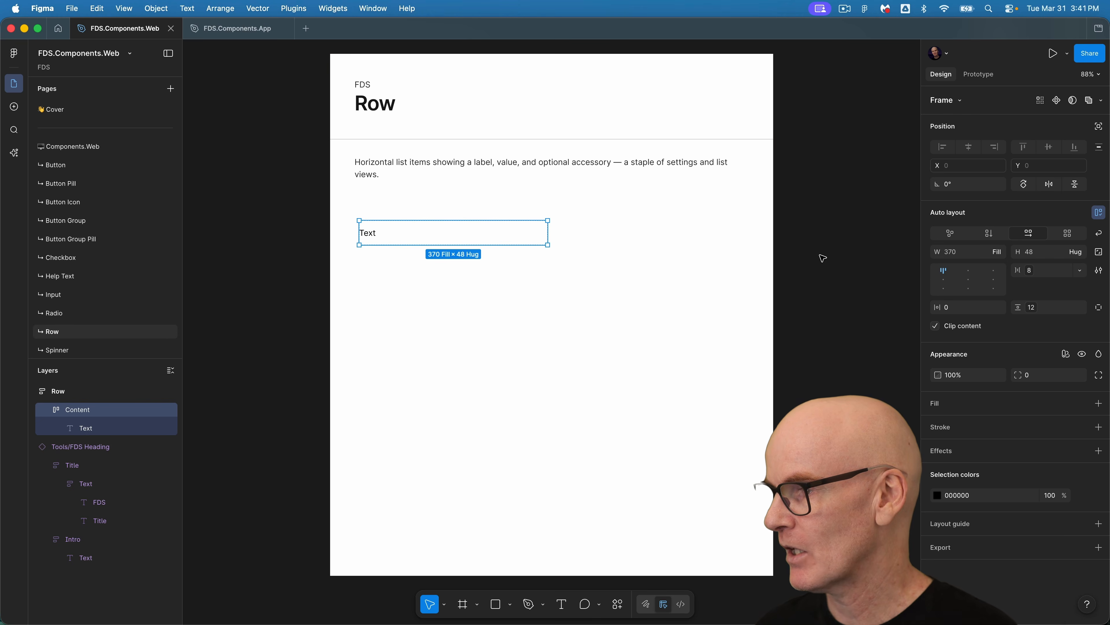
{"action": "left_click", "coordinate": [944, 282]}
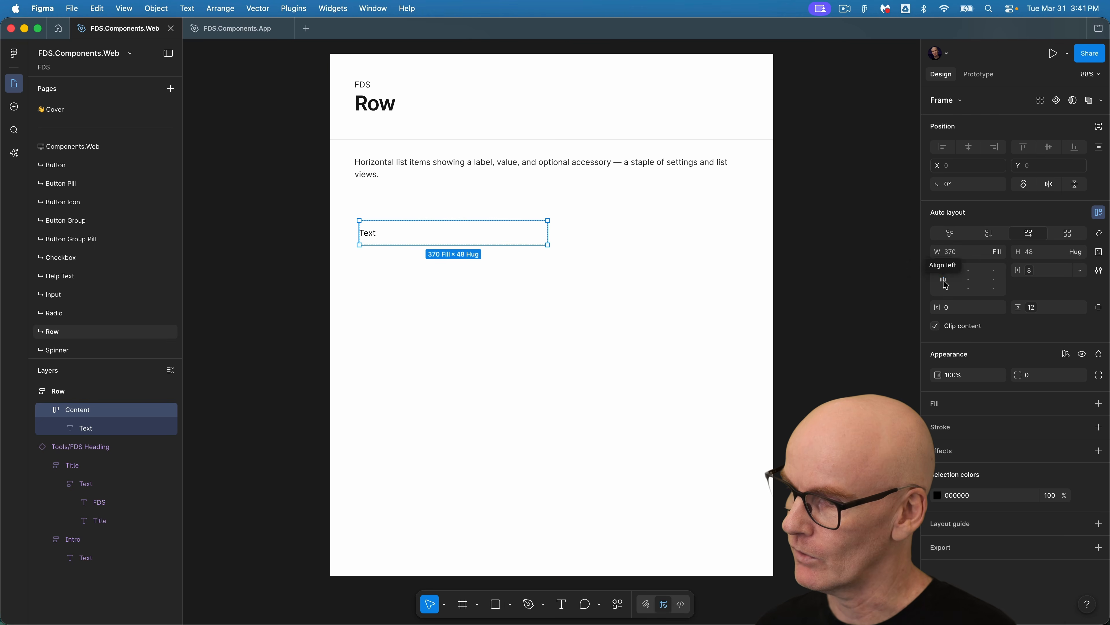
- Wrap the text layer in a frame of its own inside Content and apply vertical auto layout to it
{"action": "left_click", "coordinate": [376, 236]}
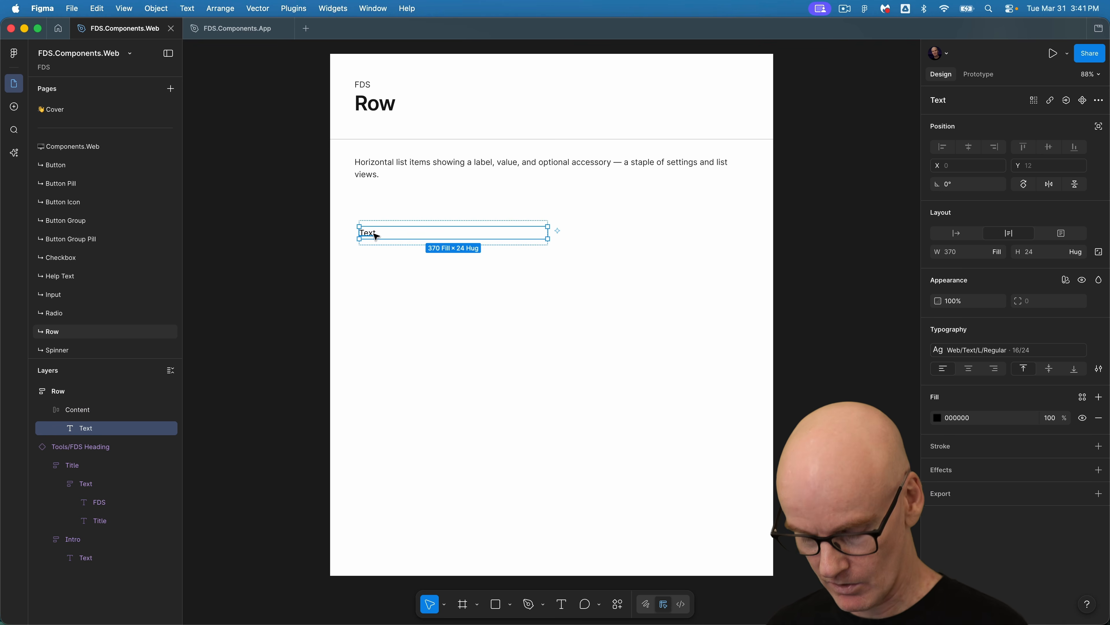
{"action": "key", "text": "super+g"}
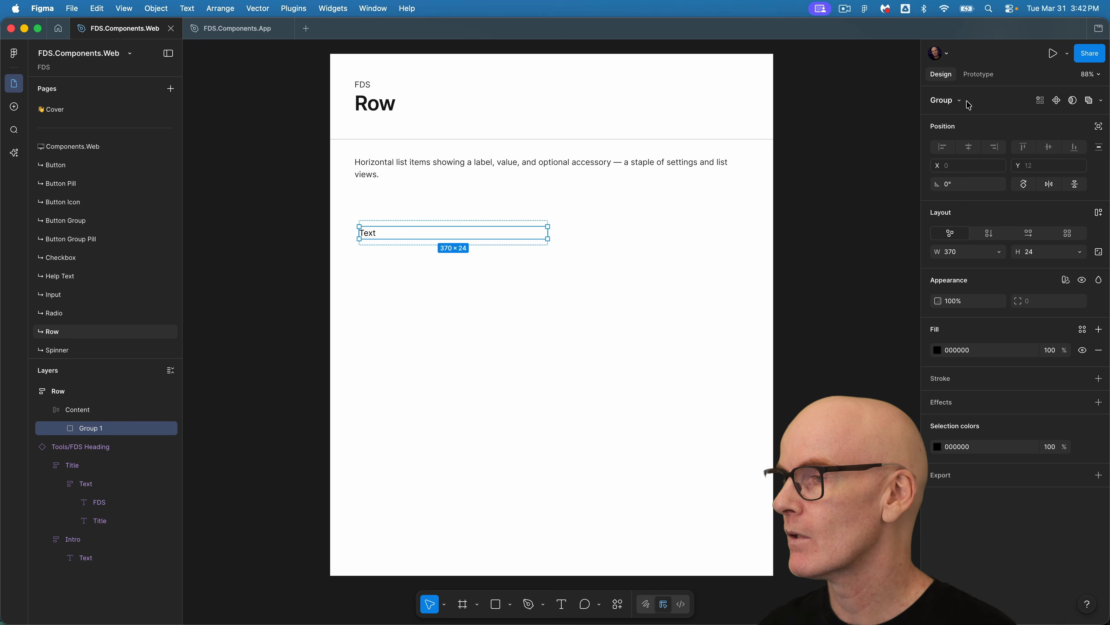
{"action": "left_click", "coordinate": [948, 100]}
{"action": "left_click", "coordinate": [960, 132]}
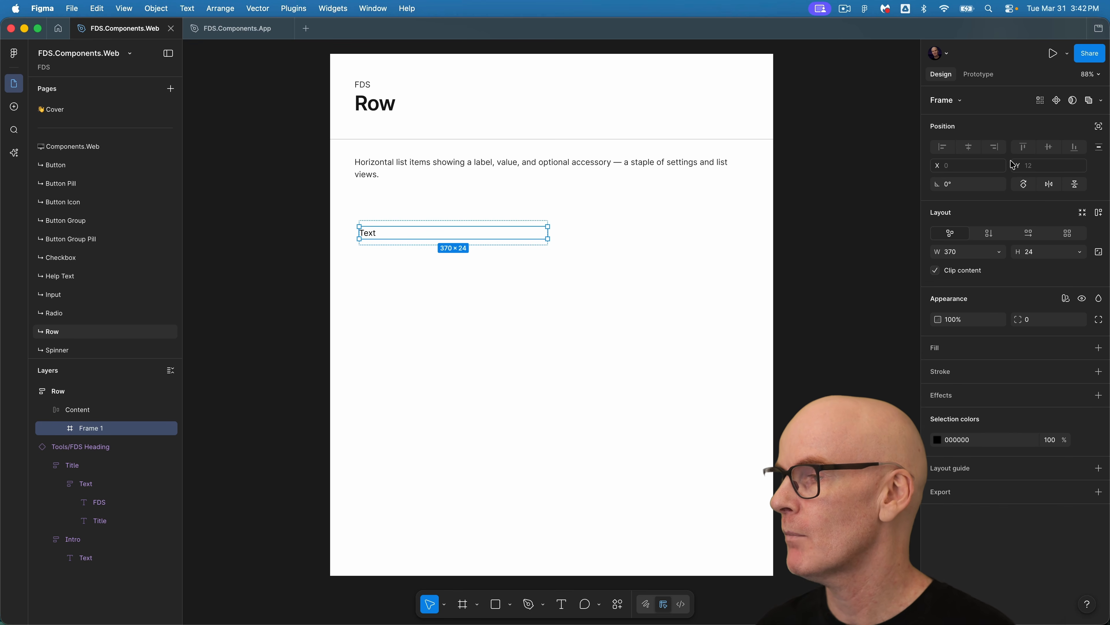
{"action": "left_click", "coordinate": [993, 236]}
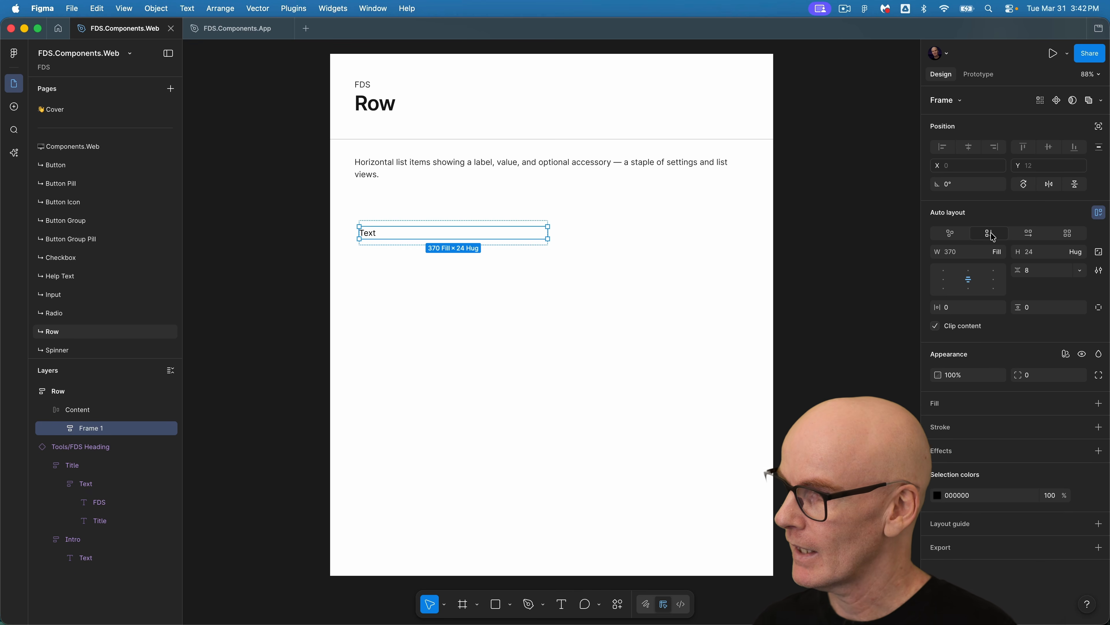
- Bind the new inner frame's vertical gap to the spacing variable with value 4
{"action": "left_click", "coordinate": [1080, 270]}
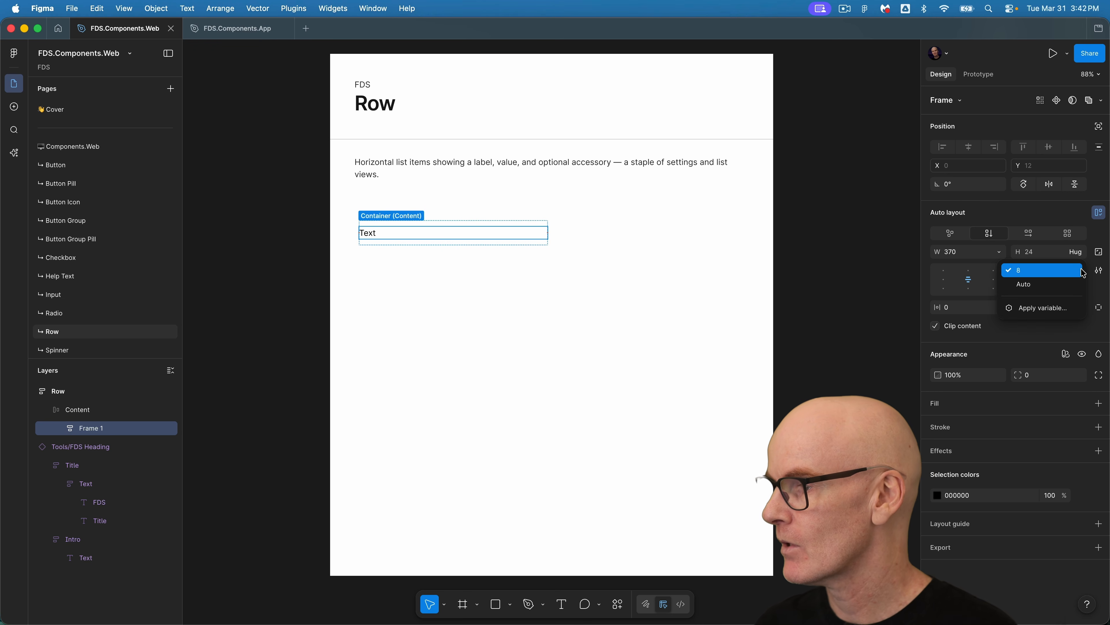
{"action": "left_click", "coordinate": [1053, 308]}
{"action": "type", "text": "space"}
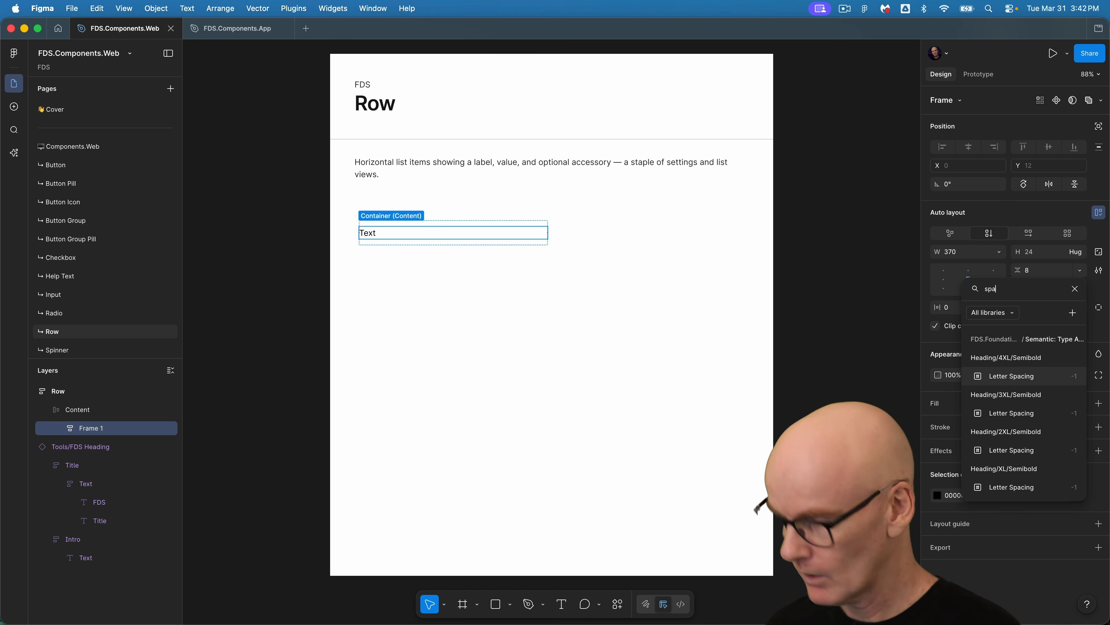
{"action": "left_click", "coordinate": [1030, 395]}
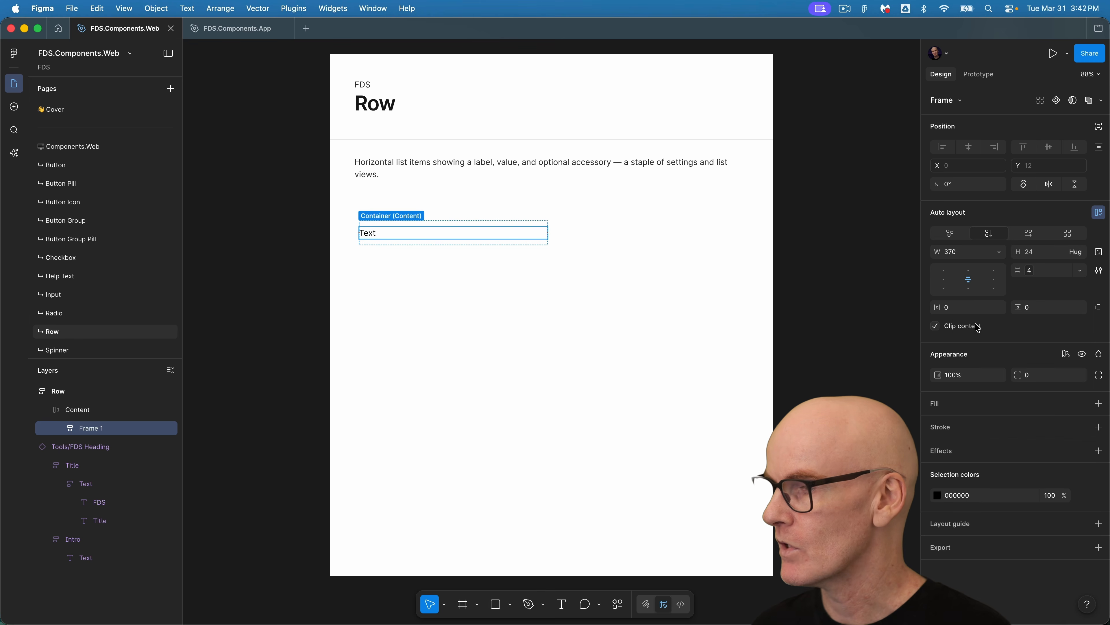
- Rename the inner auto layout frame as Text
{"action": "double_click", "coordinate": [83, 428]}
{"action": "type", "text": "Text"}
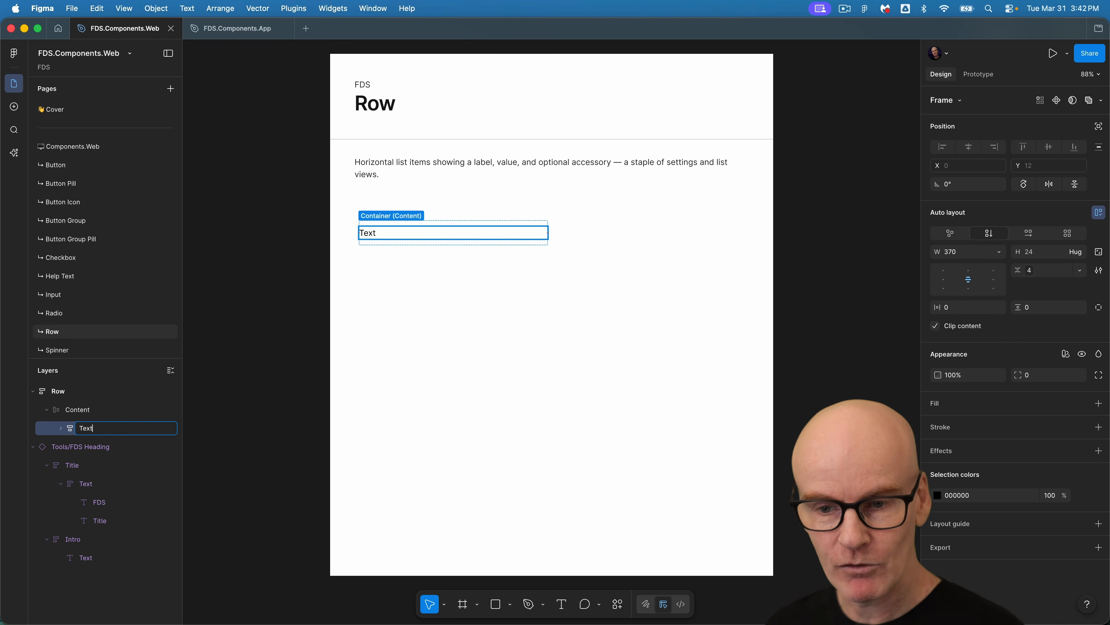
{"action": "key", "text": "Return"}
- Duplicate the text layer inside the inner Text frame and change the copy's wording to "Secondary Text"
{"action": "left_click", "coordinate": [59, 431]}
{"action": "left_click", "coordinate": [101, 447]}
{"action": "key", "text": "super+d"}
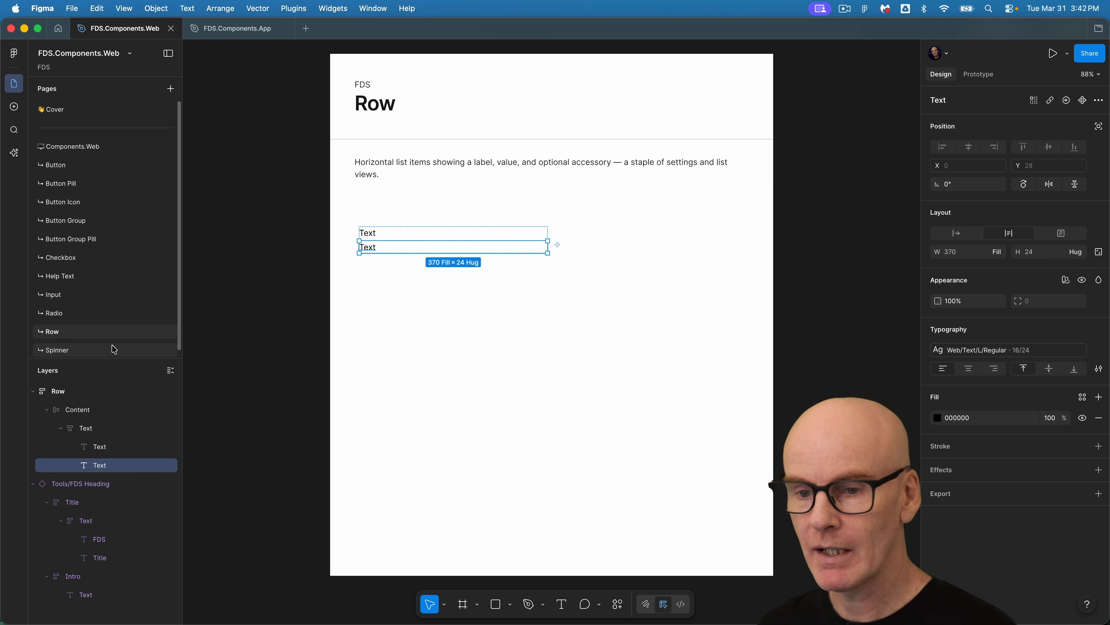
{"action": "double_click", "coordinate": [370, 249]}
{"action": "type", "text": "Secondary"}
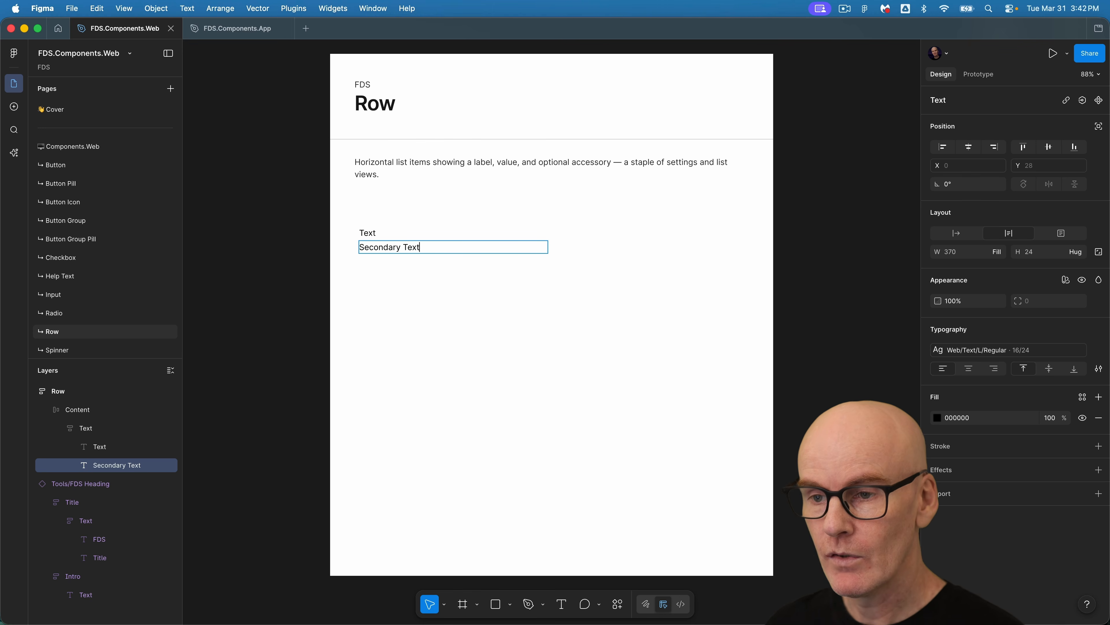
- Apply the Web/Text/M/Regular (14/20) text style to the Secondary Text layer
{"action": "left_click", "coordinate": [103, 449]}
{"action": "left_click", "coordinate": [102, 464]}
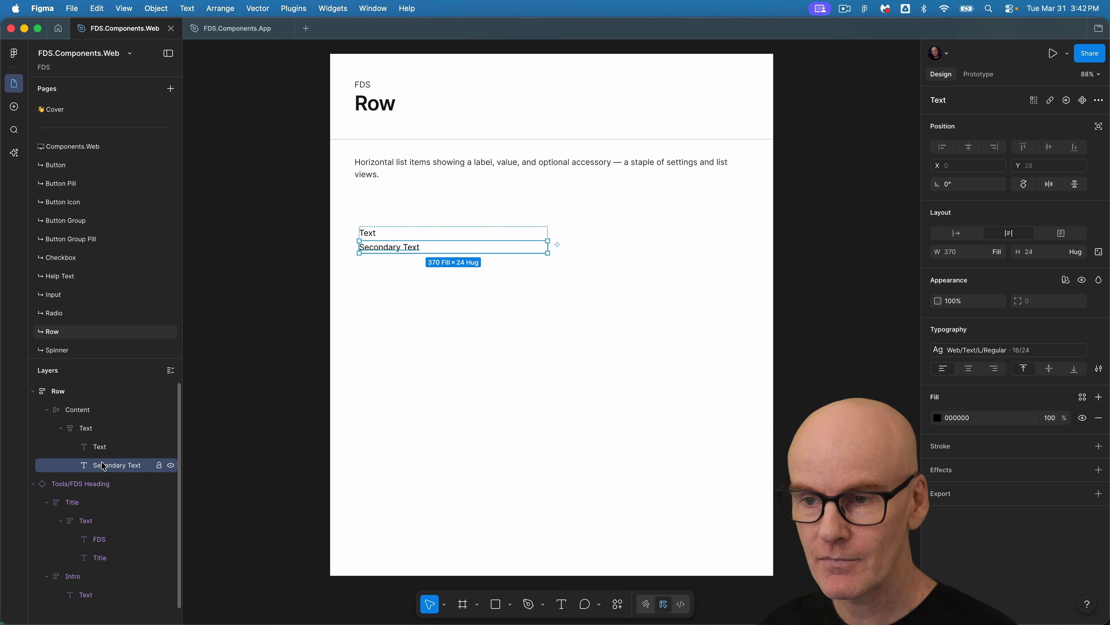
{"action": "left_click", "coordinate": [975, 353]}
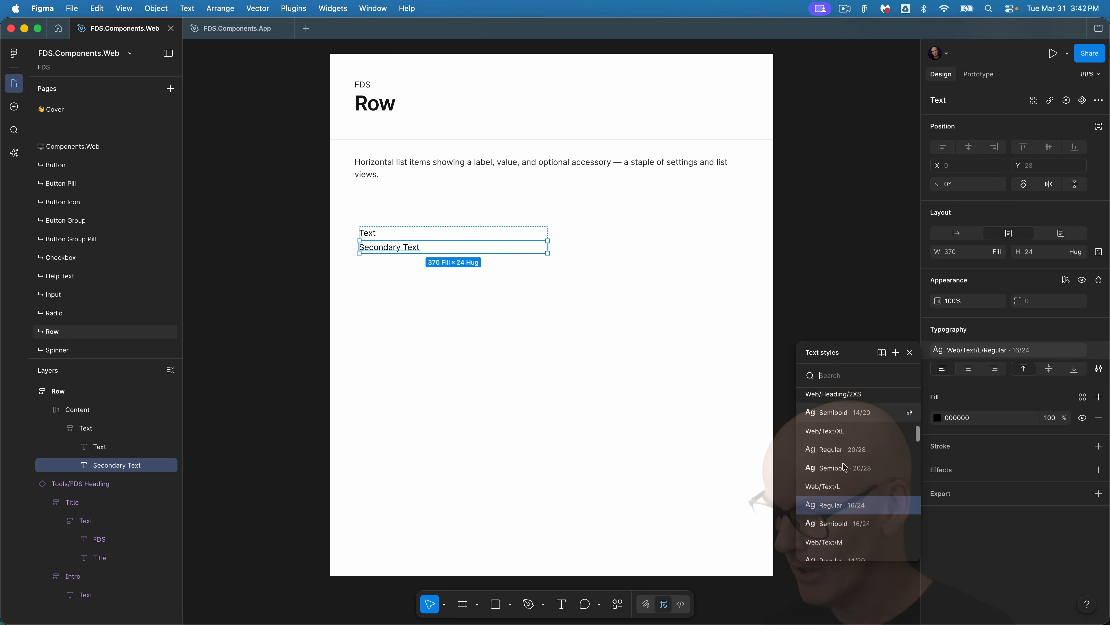
{"action": "left_click", "coordinate": [839, 481]}
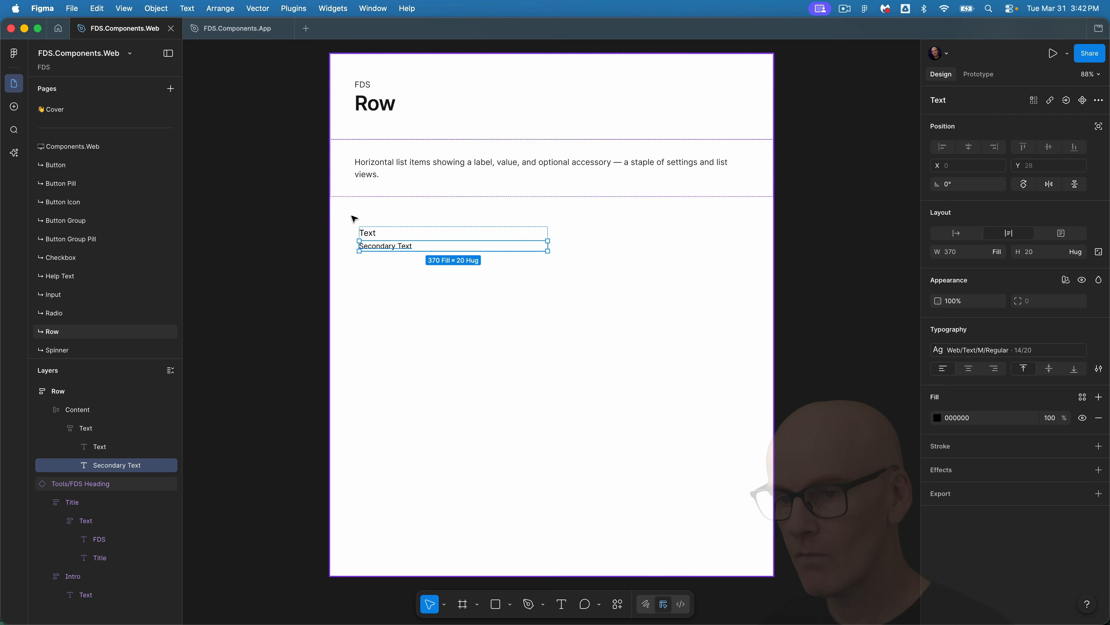
- Apply the Content/Secondary fill to the primary text layer and Content/Tertiary to the Secondary Text layer
{"action": "left_click", "coordinate": [373, 237]}
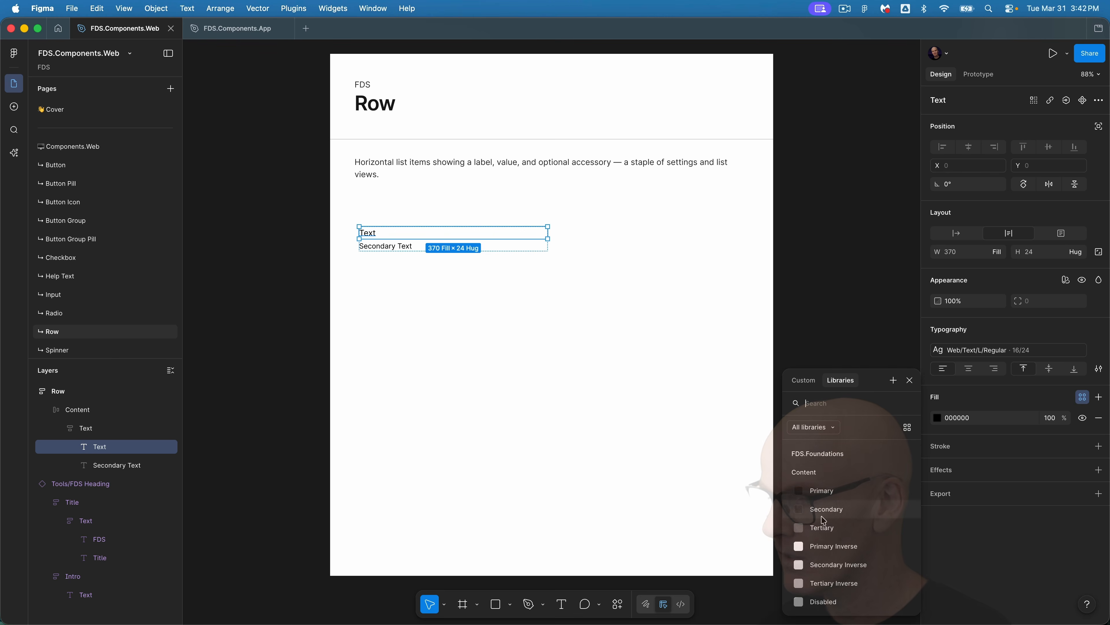
{"action": "left_click", "coordinate": [824, 518]}
{"action": "left_click", "coordinate": [385, 247]}
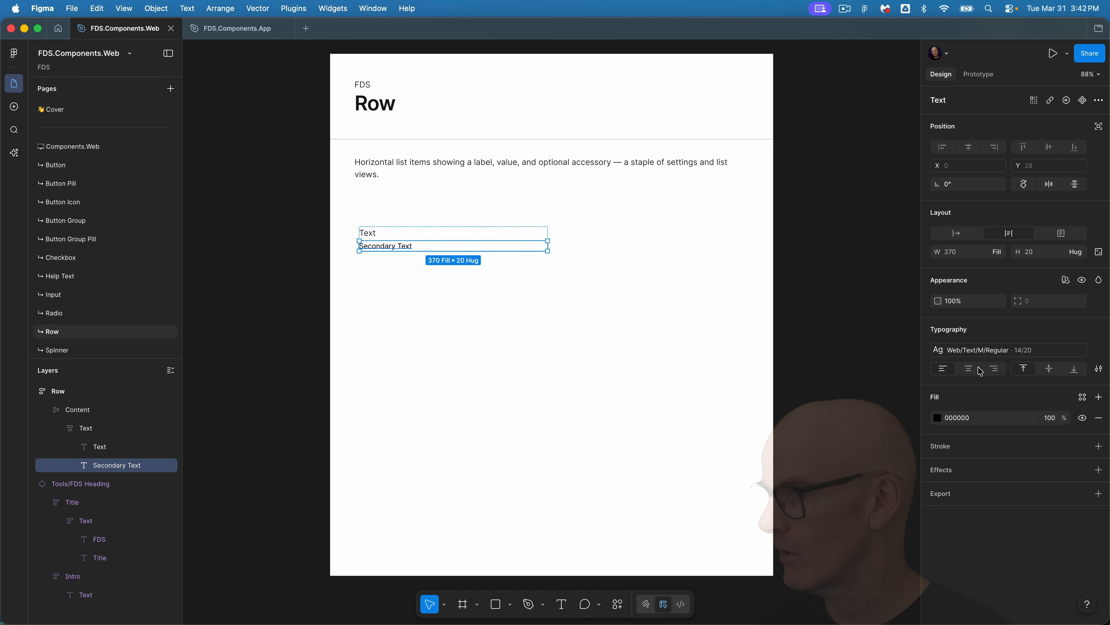
{"action": "left_click", "coordinate": [1082, 397]}
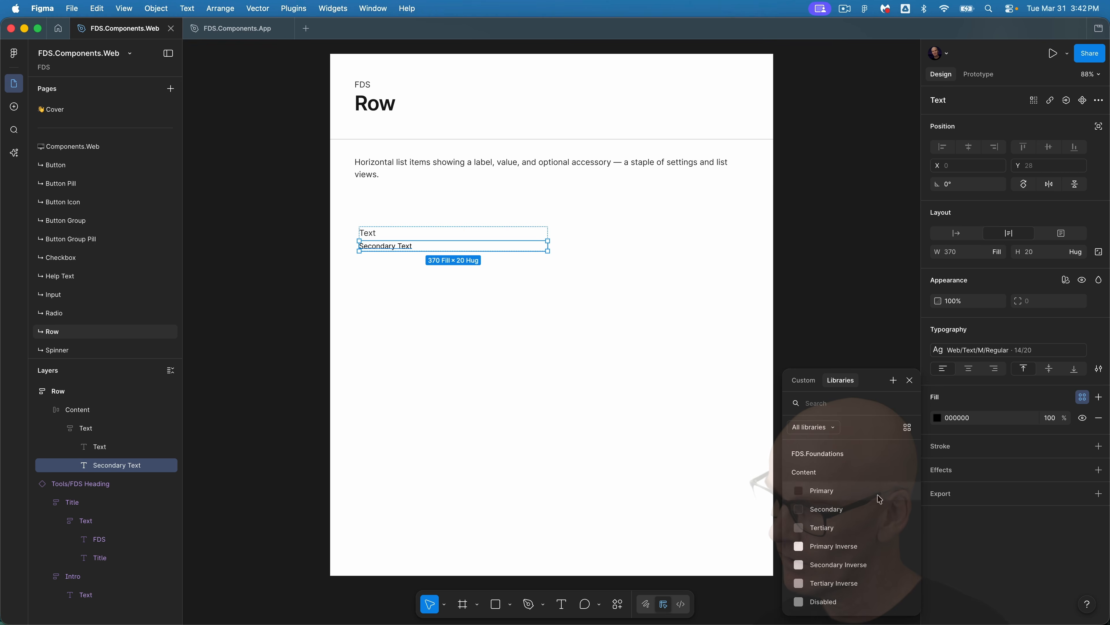
{"action": "left_click", "coordinate": [863, 523]}
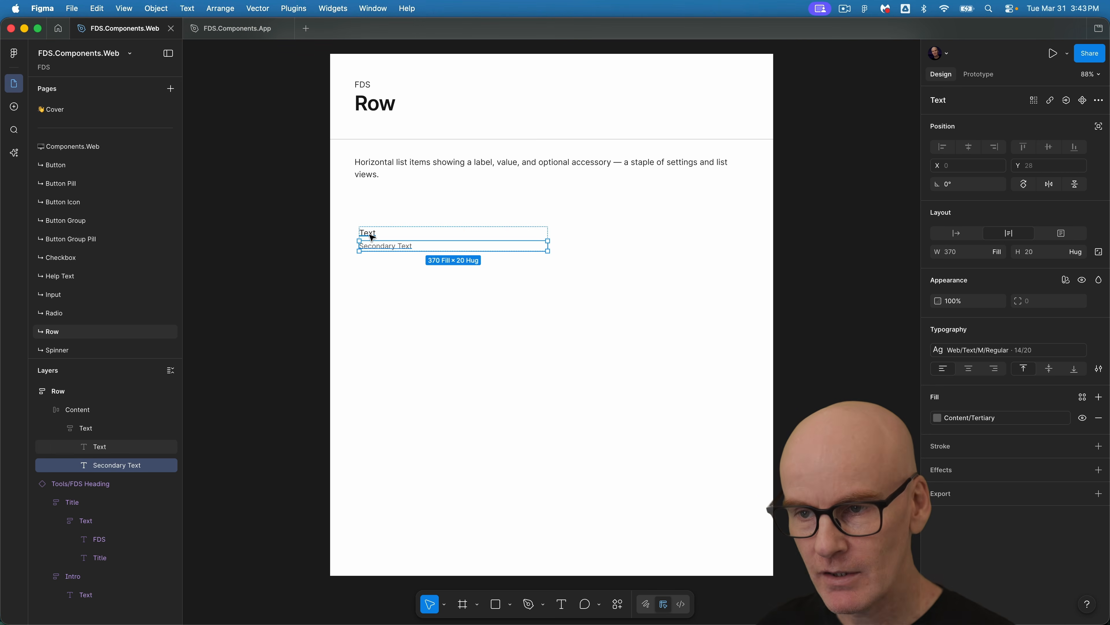
- Set the vertical gap between the primary and secondary text in the inner Text frame to 0
{"action": "left_click", "coordinate": [393, 235]}
{"action": "left_click", "coordinate": [384, 246], "text": "shift"}
{"action": "key", "text": "shift+a"}
{"action": "left_click", "coordinate": [1048, 275]}
{"action": "type", "text": "4"}
{"action": "key", "text": "BackSpace"}
{"action": "type", "text": "0"}
{"action": "key", "text": "Return"}
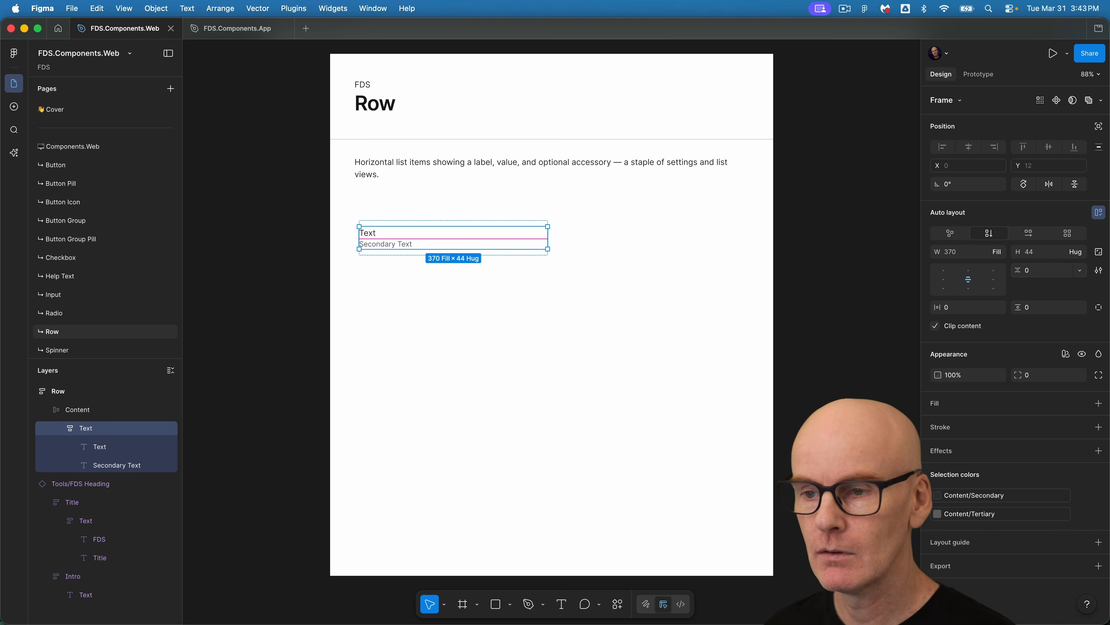
- Set the inner Text frame's auto layout alignment to top left and collapse its layers
{"action": "left_click", "coordinate": [113, 446]}
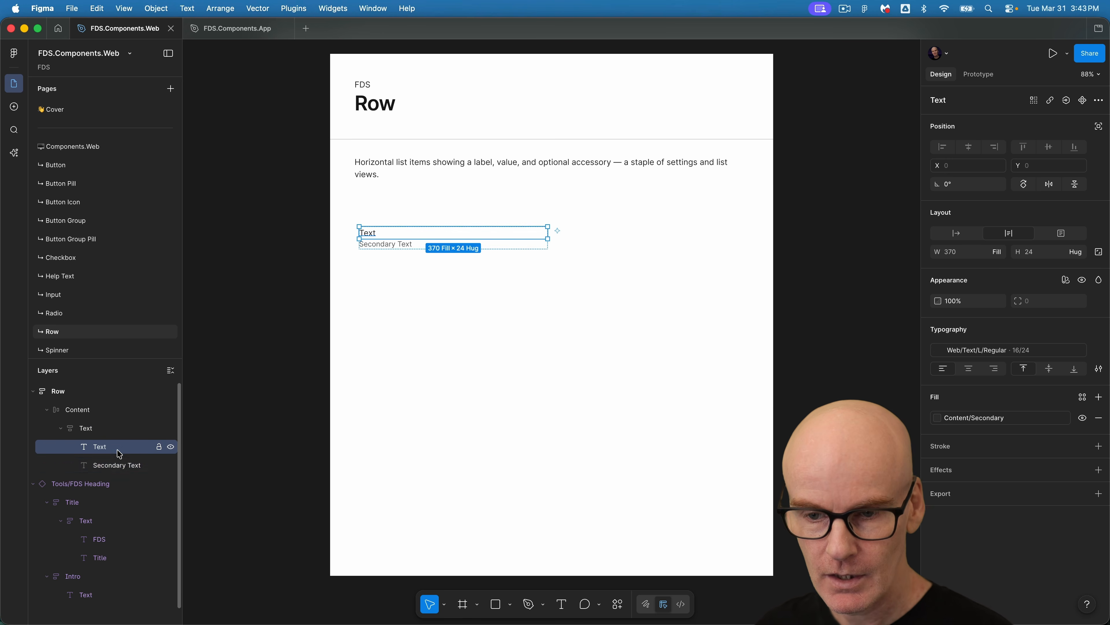
{"action": "left_click", "coordinate": [108, 466]}
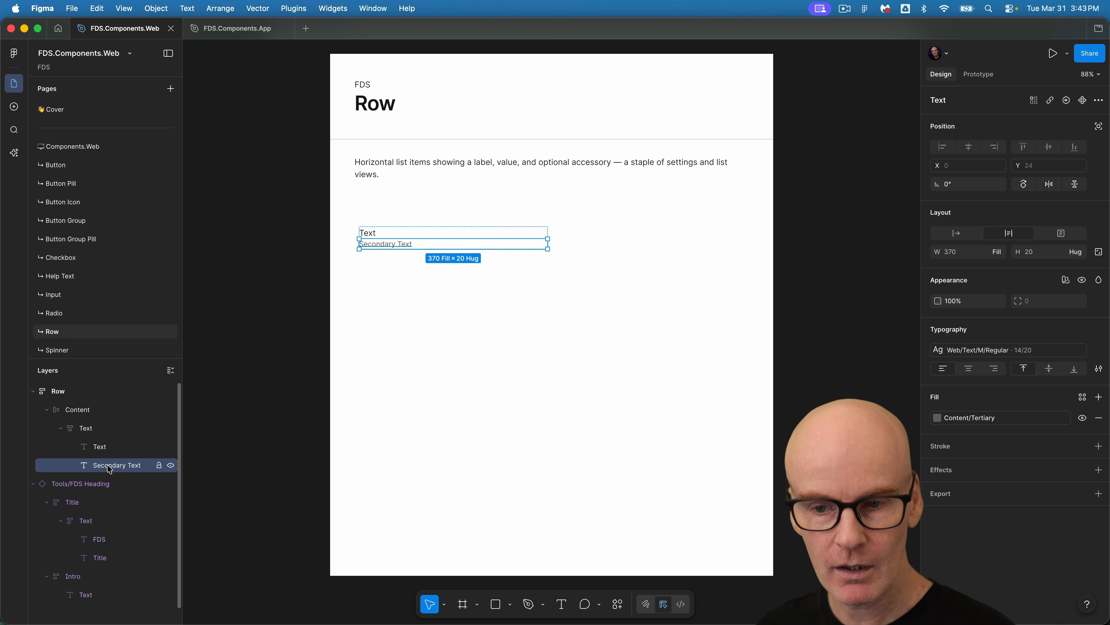
{"action": "left_click", "coordinate": [105, 446]}
{"action": "left_click", "coordinate": [105, 427]}
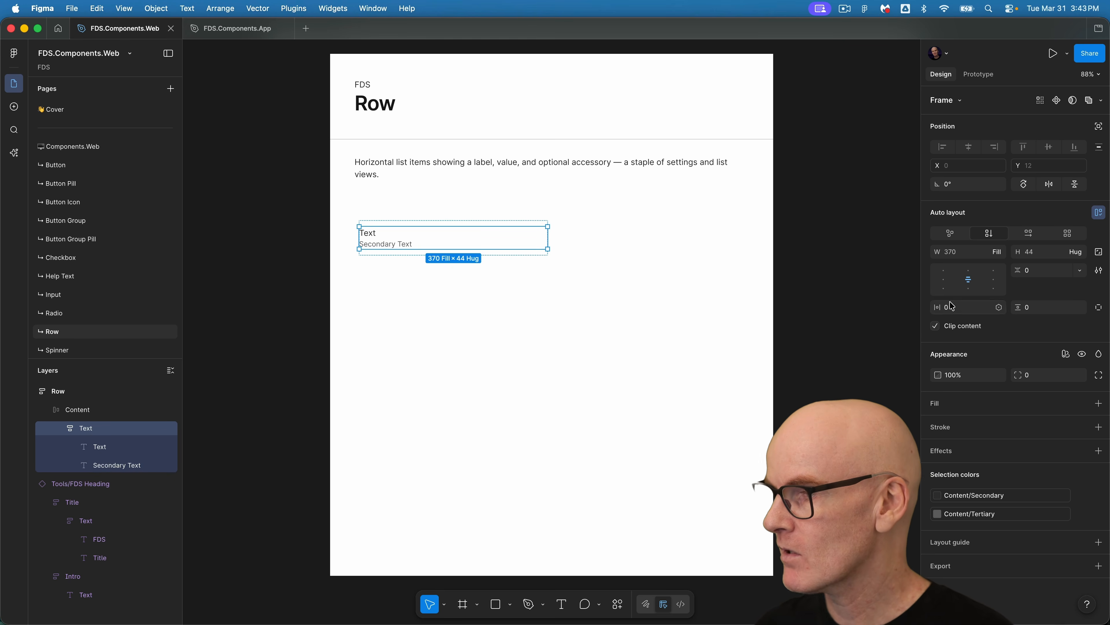
{"action": "left_click", "coordinate": [945, 272]}
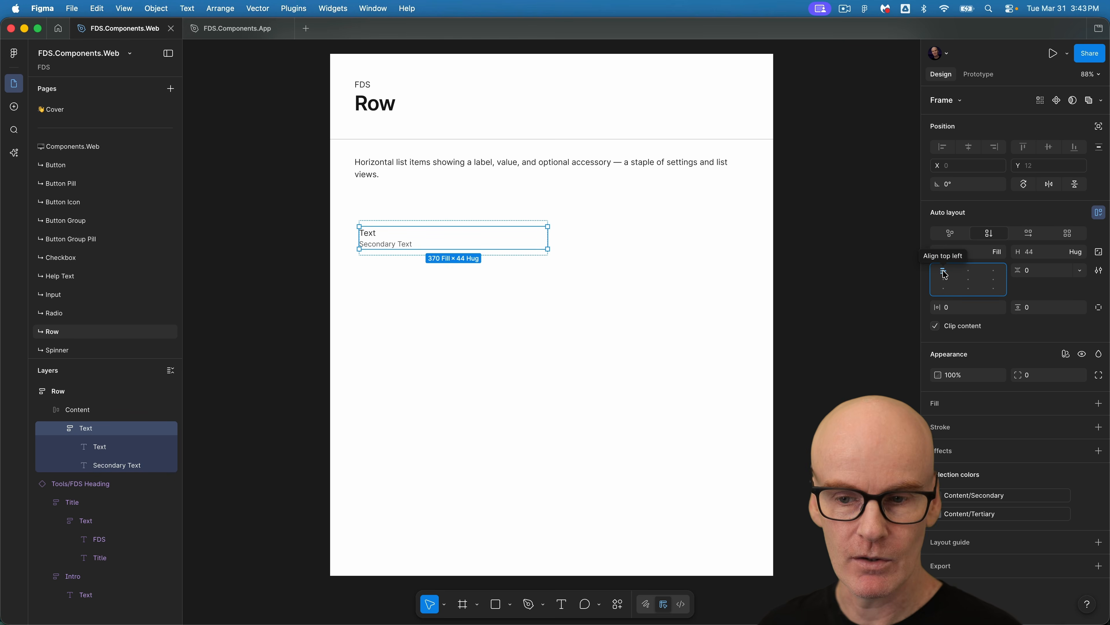
{"action": "left_click", "coordinate": [60, 429]}
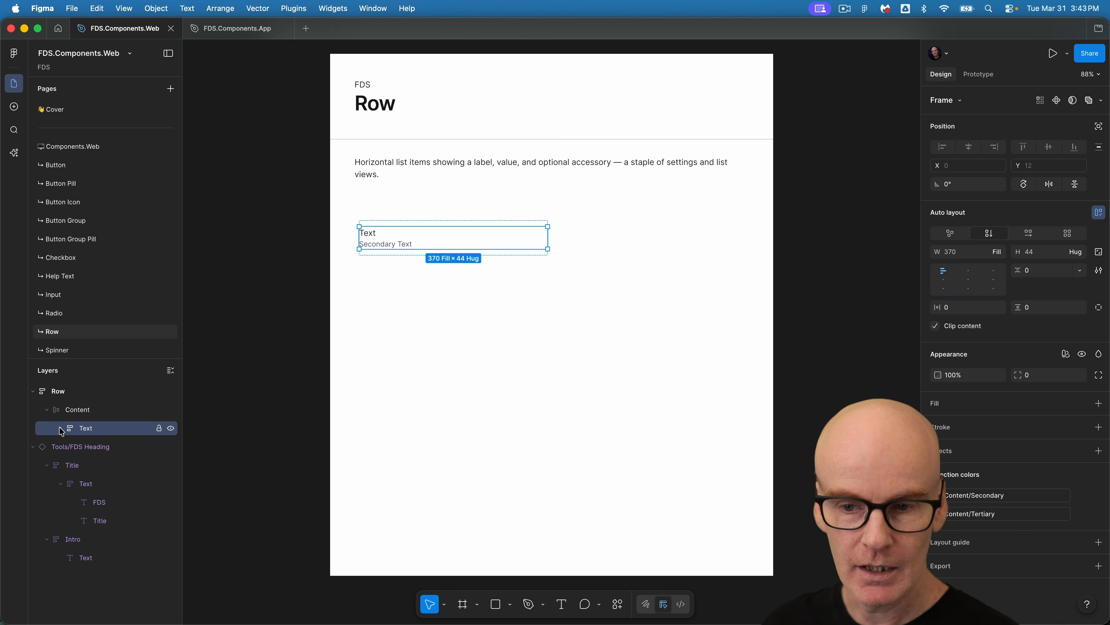
- Convert the outer Row frame into a component
{"action": "left_click", "coordinate": [87, 409]}
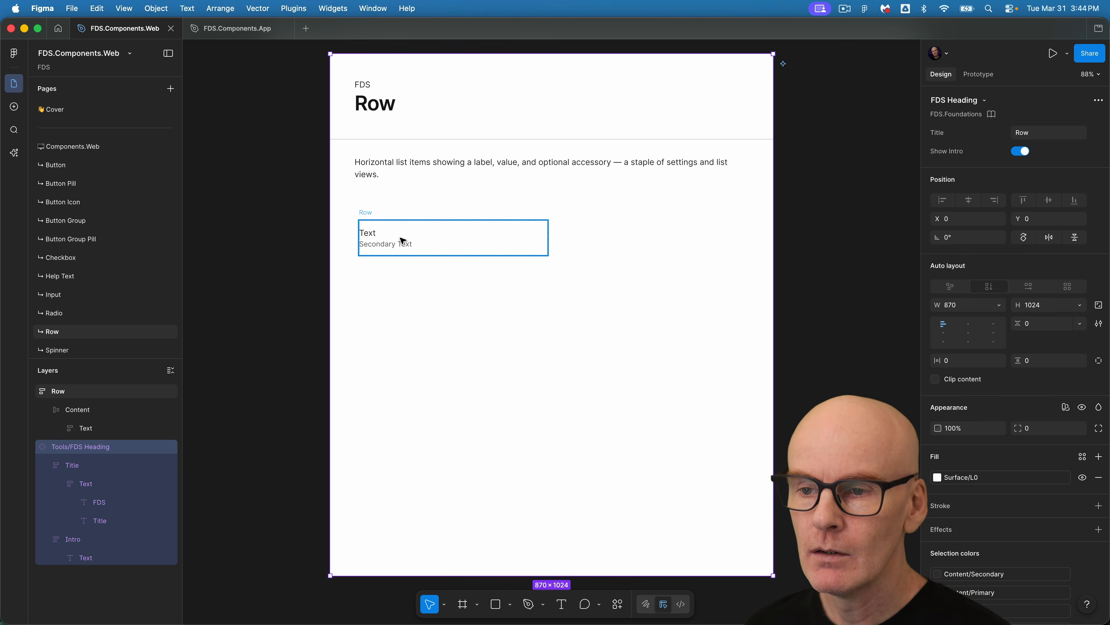
{"action": "left_click", "coordinate": [401, 238]}
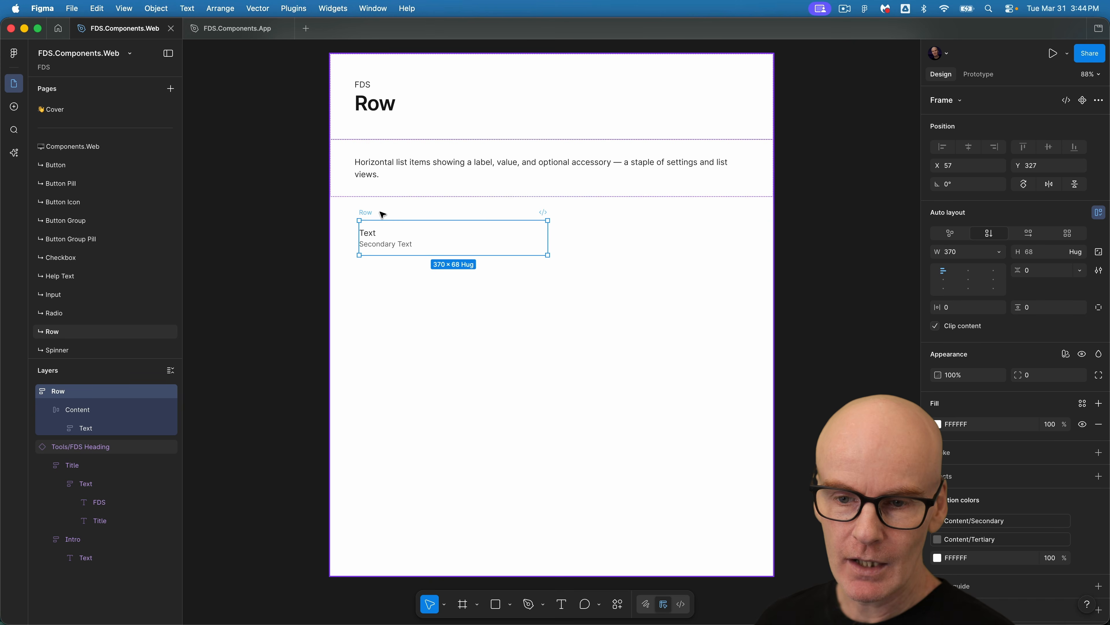
{"action": "left_click", "coordinate": [1083, 101]}
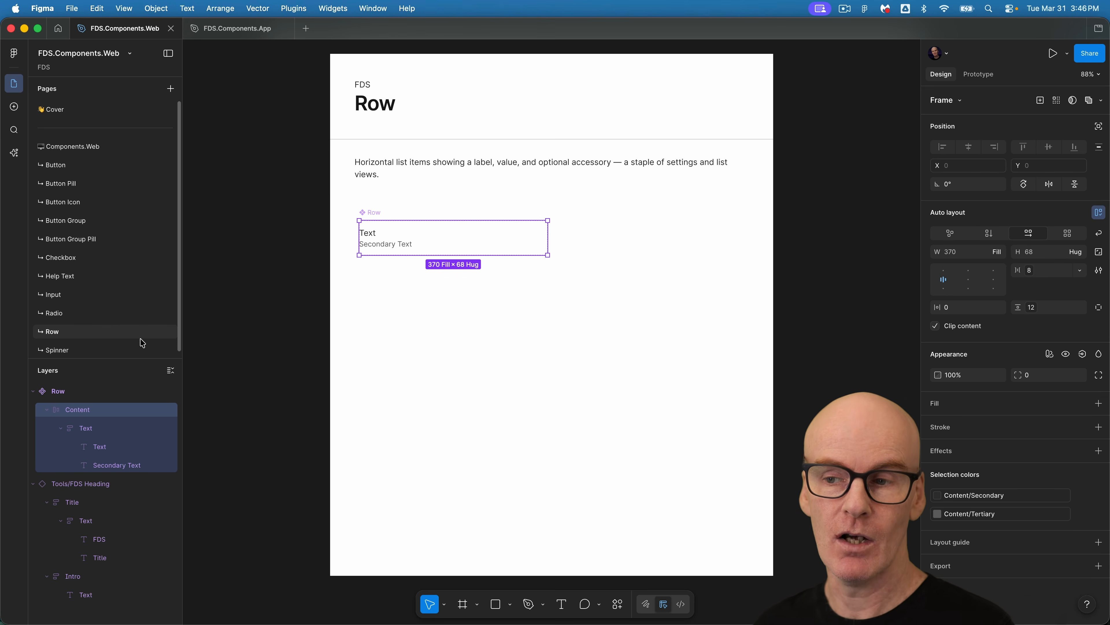
- Draw a 24 × 24 frame above the primary text inside the Row component and convert it to a slot
{"action": "key", "text": "f"}
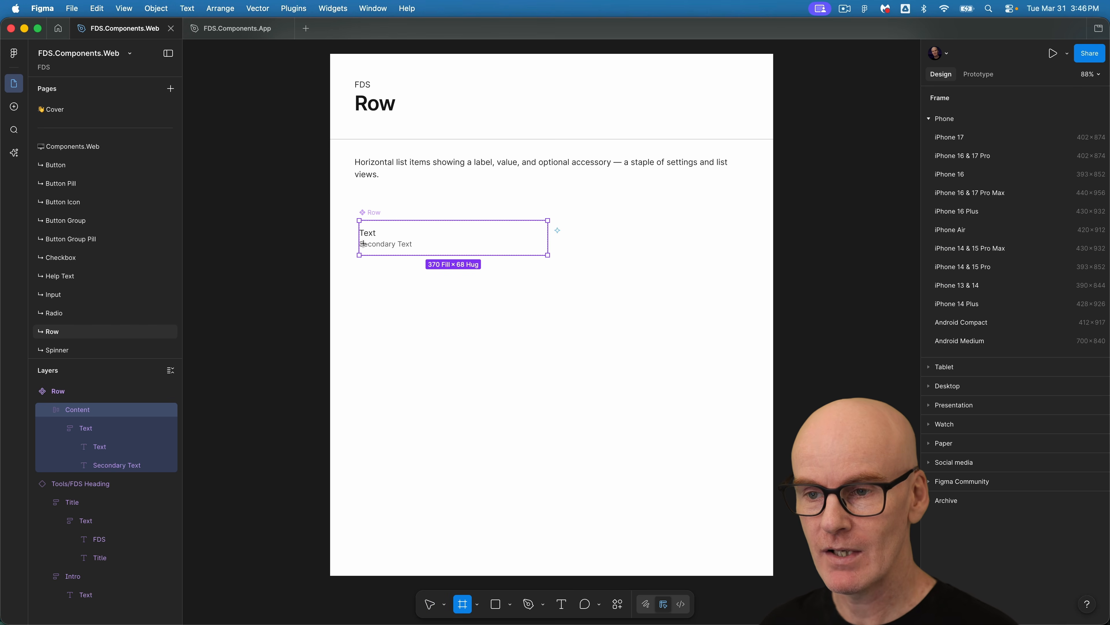
{"action": "left_click_drag", "start_coordinate": [360, 229], "coordinate": [370, 244]}
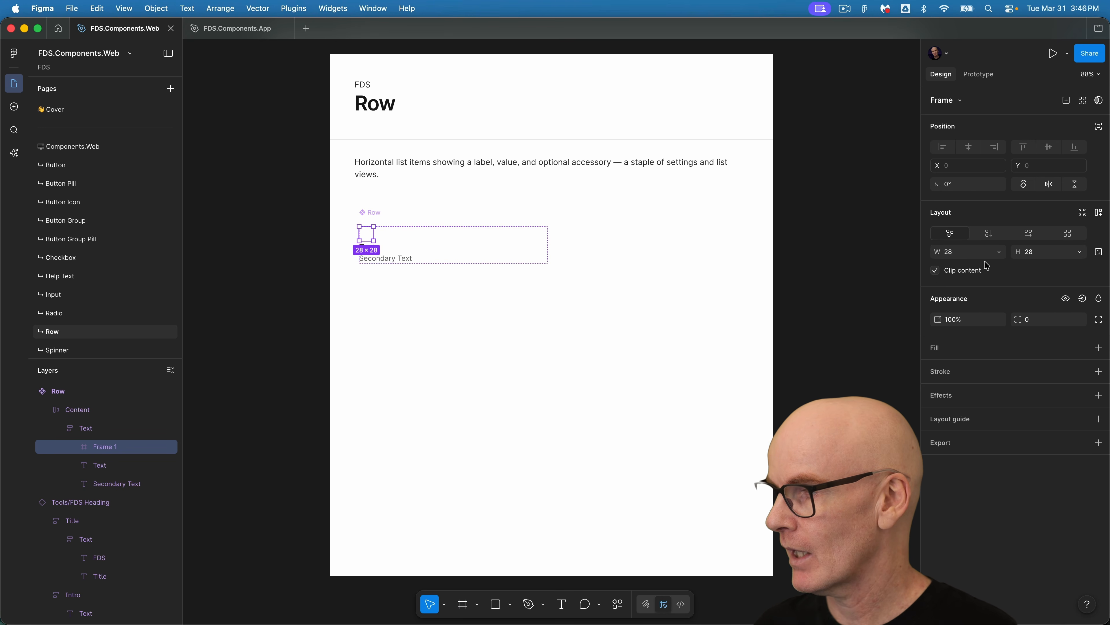
{"action": "left_click", "coordinate": [966, 255]}
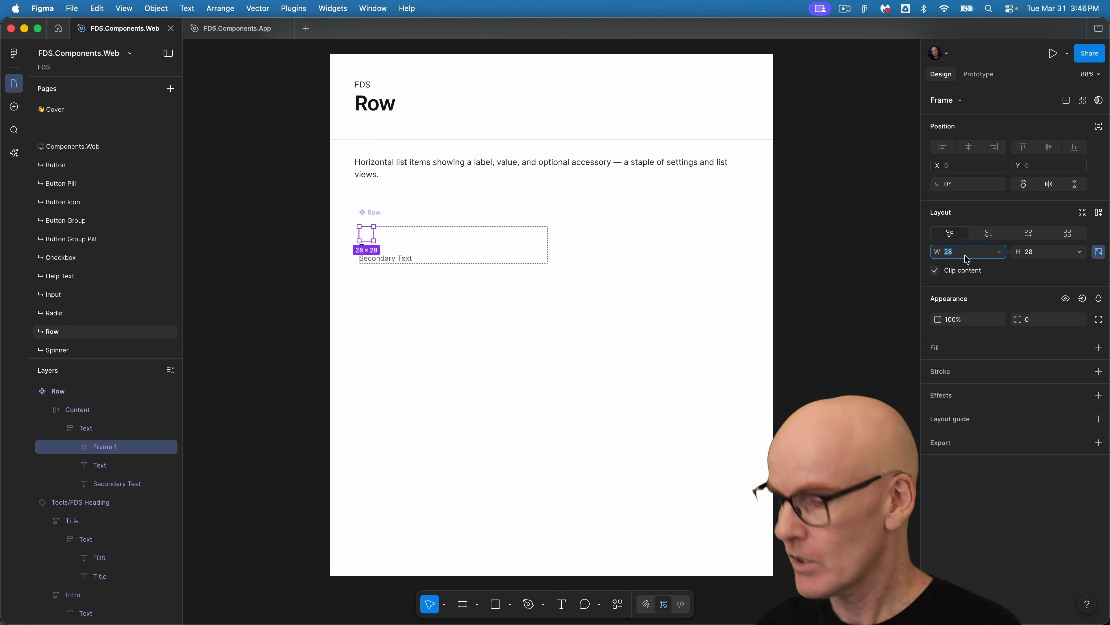
{"action": "key", "text": "Return"}
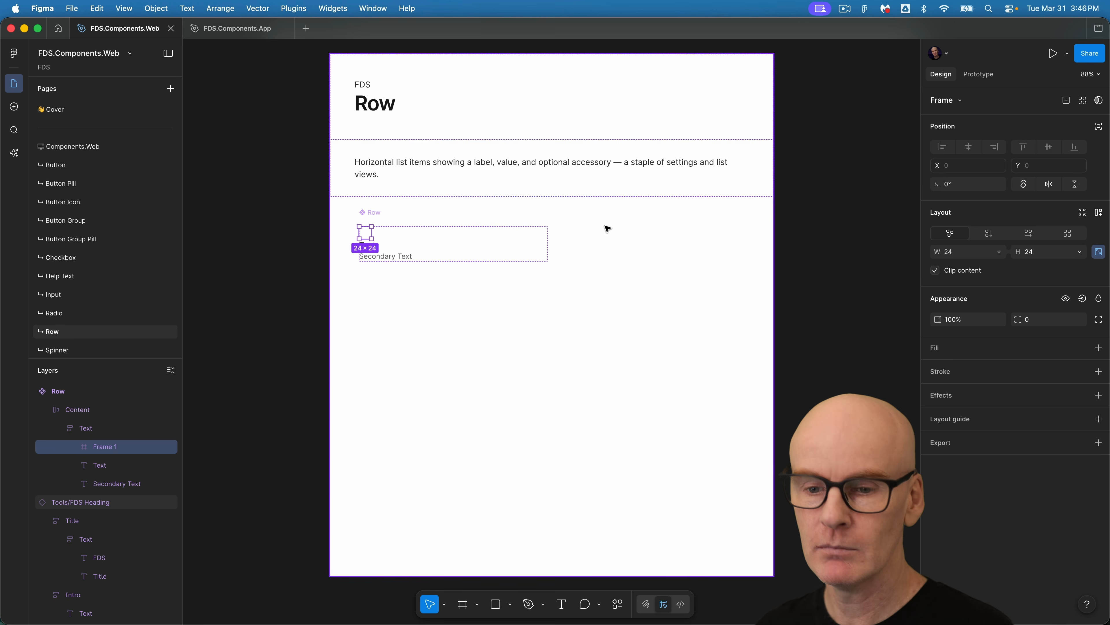
{"action": "right_click", "coordinate": [105, 450]}
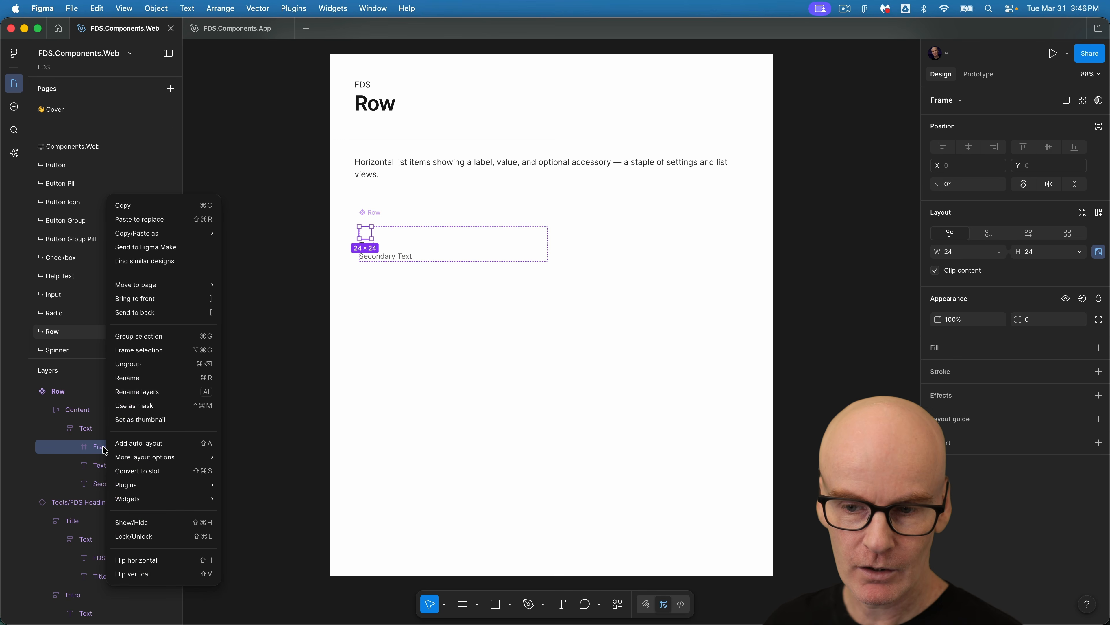
{"action": "left_click", "coordinate": [137, 471]}
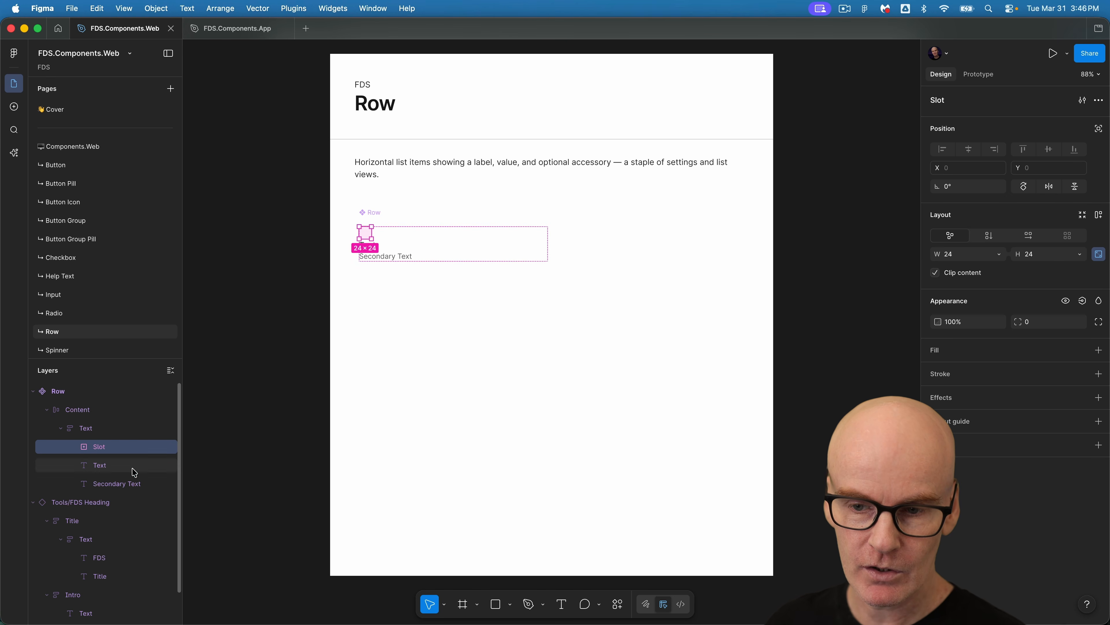
- Move the slot out of the inner Text frame into Content, ahead of the Text frame, and collapse the Text frame's layers
{"action": "double_click", "coordinate": [99, 447]}
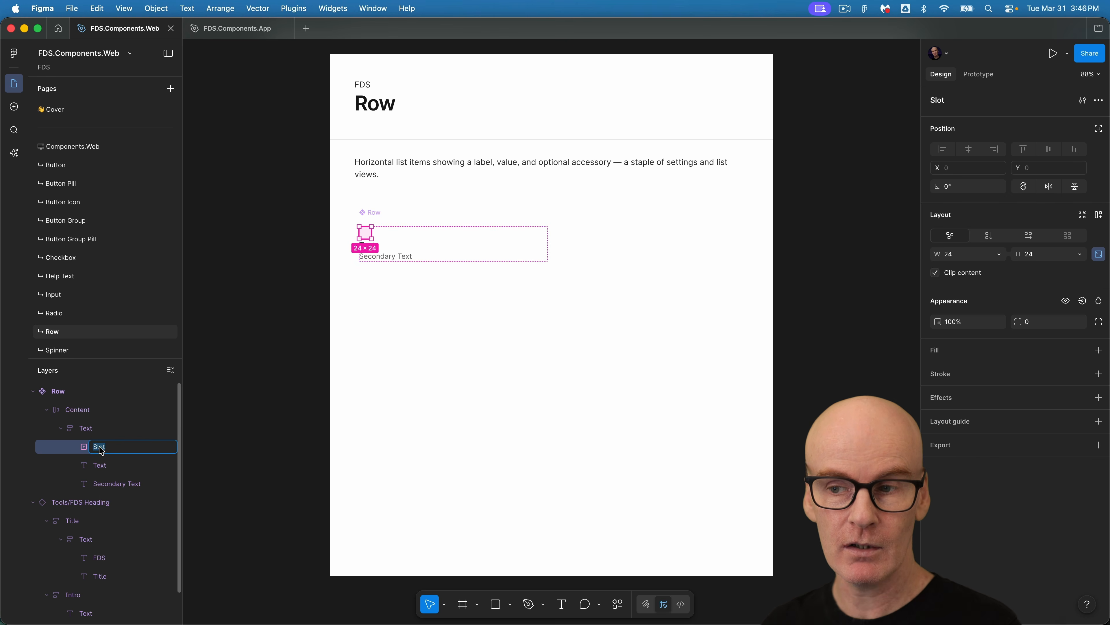
{"action": "left_click", "coordinate": [101, 431]}
{"action": "left_click", "coordinate": [100, 449]}
{"action": "left_click_drag", "start_coordinate": [100, 446], "coordinate": [86, 422]}
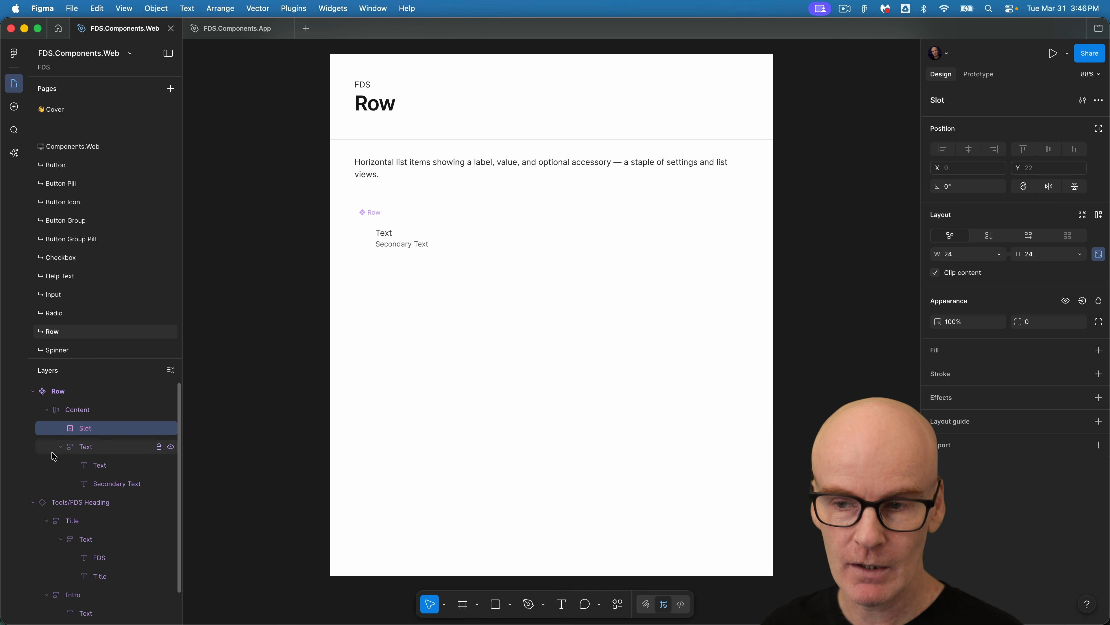
{"action": "left_click", "coordinate": [60, 447]}
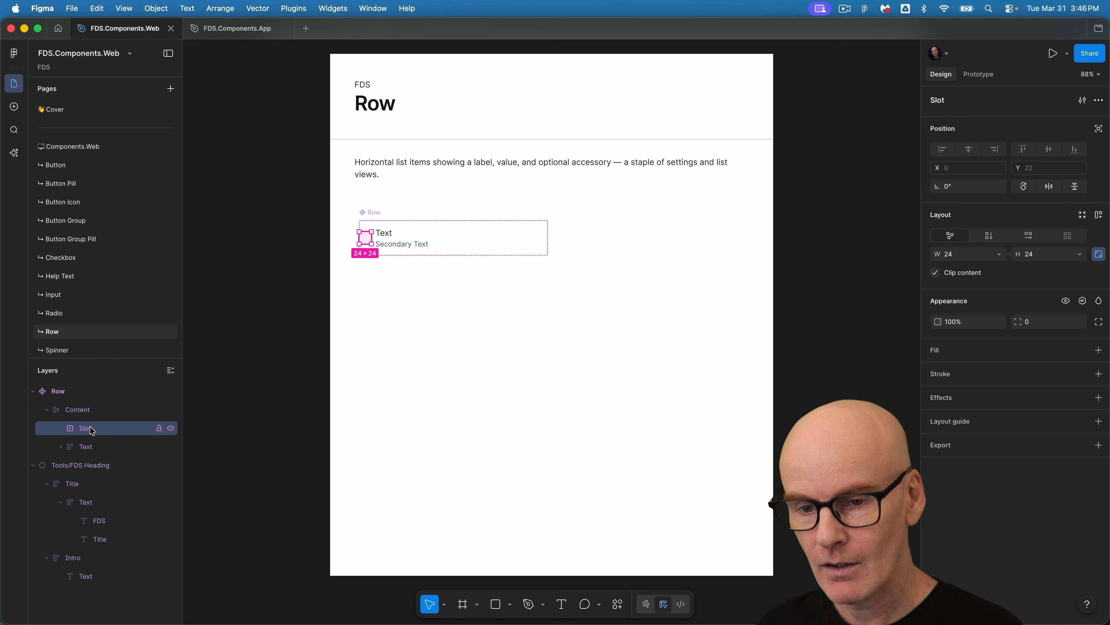
- Rename the slot in the Content frame as Slot Leading
{"action": "double_click", "coordinate": [92, 430]}
{"action": "type", "text": "Leading"}
{"action": "key", "text": "Return"}
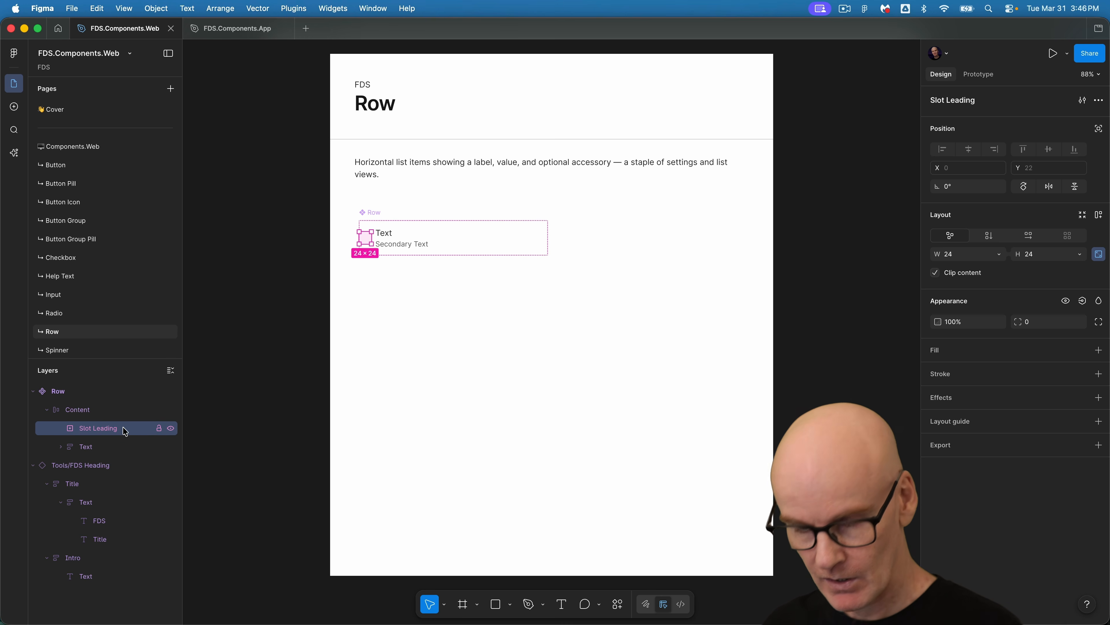
- Duplicate Slot Leading, place the copy after the Text frame within Content, and rename it Slot Trailing
{"action": "key", "text": "super+d"}
{"action": "left_click_drag", "start_coordinate": [105, 447], "coordinate": [107, 471]}
{"action": "double_click", "coordinate": [100, 466]}
{"action": "type", "text": "T"}
{"action": "key", "text": "Return"}
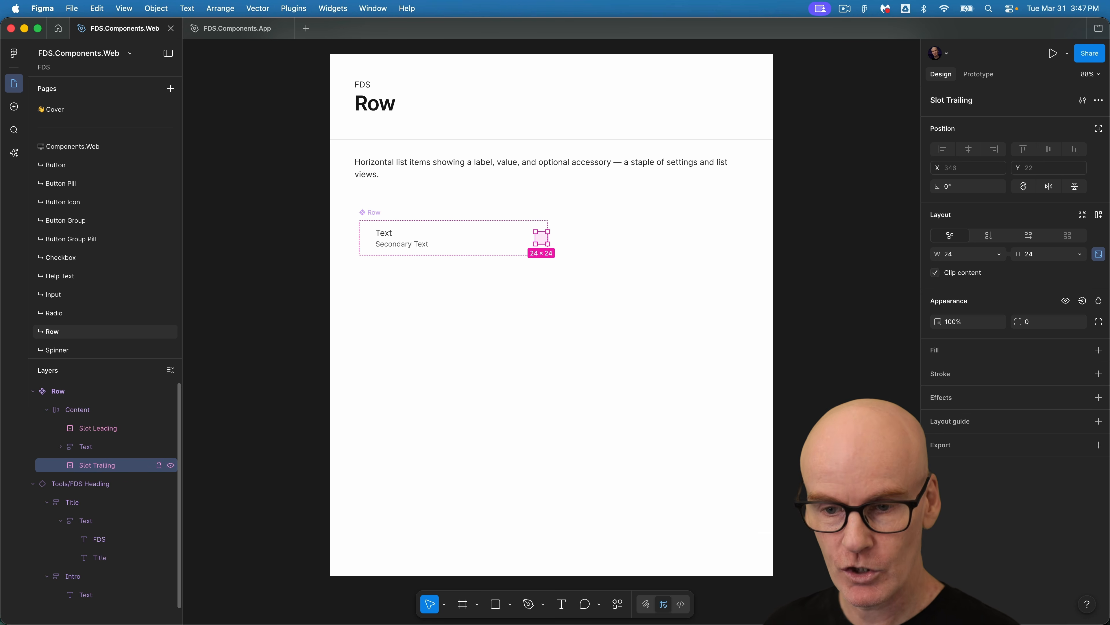
- Apply horizontal auto layout with a gap of 0 to both Slot Leading and Slot Trailing
{"action": "left_click", "coordinate": [98, 427]}
{"action": "left_click", "coordinate": [97, 465], "text": "shift"}
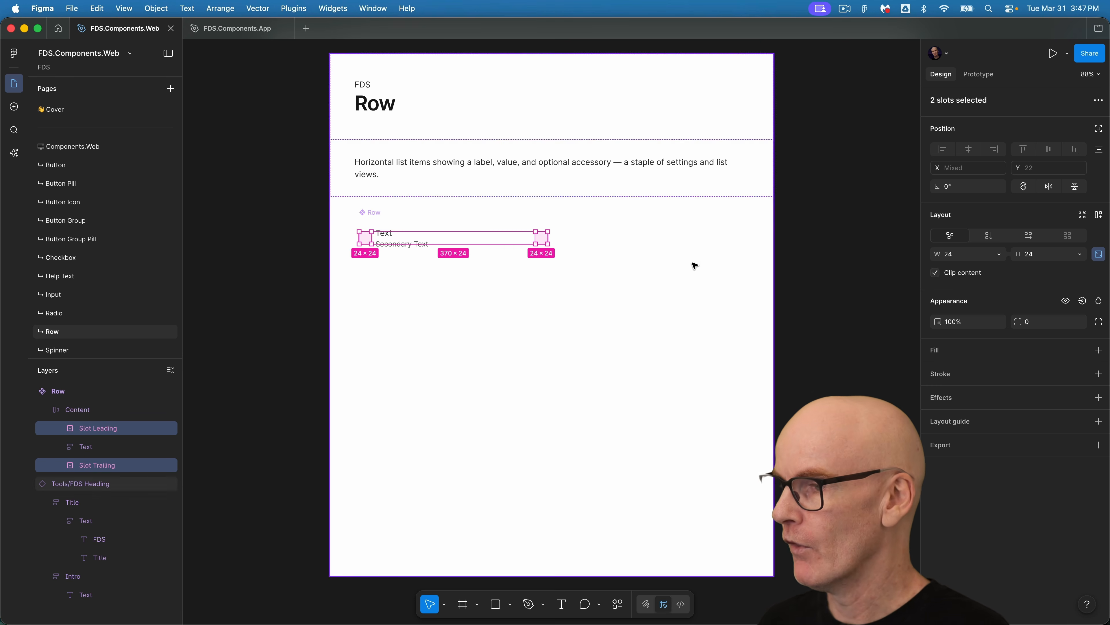
{"action": "left_click", "coordinate": [1029, 236]}
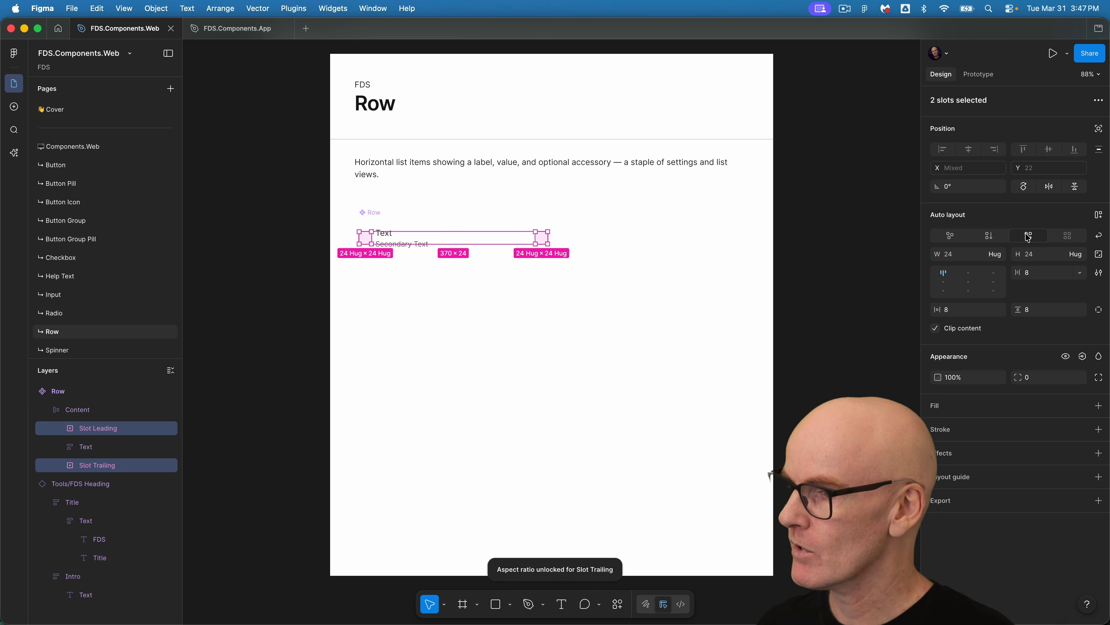
{"action": "left_click", "coordinate": [1044, 279]}
{"action": "type", "text": "0"}
{"action": "key", "text": "Tab"}
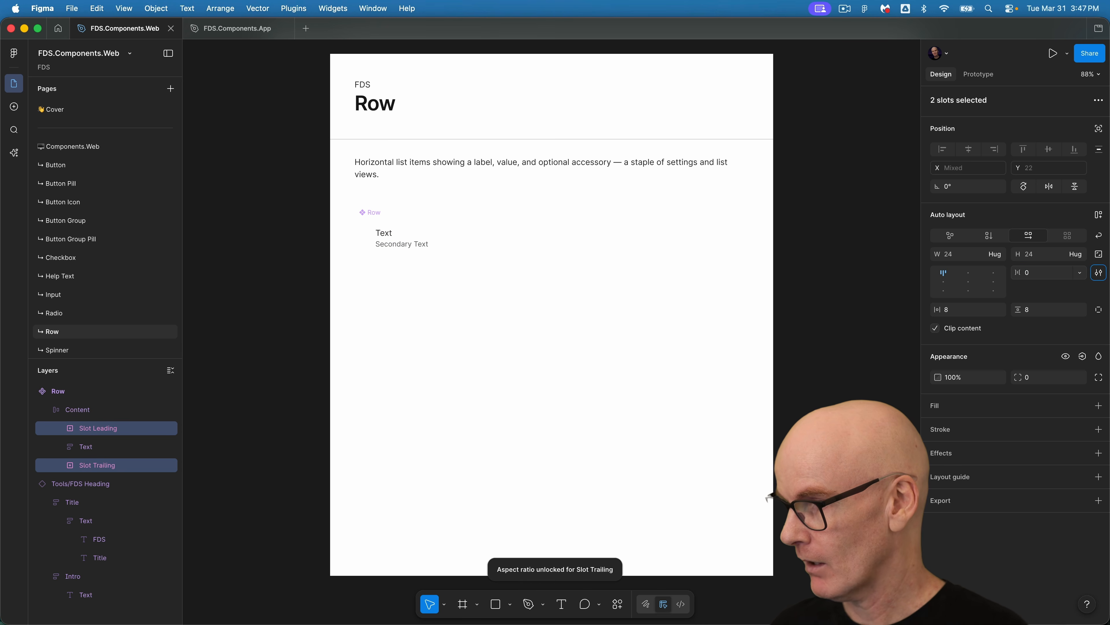
- Set the horizontal and vertical padding of both slots to 0 and their width to Hug contents
{"action": "key", "text": "Tab"}
{"action": "type", "text": "0"}
{"action": "key", "text": "Tab"}
{"action": "type", "text": "0"}
{"action": "key", "text": "Tab"}
{"action": "left_click", "coordinate": [998, 255]}
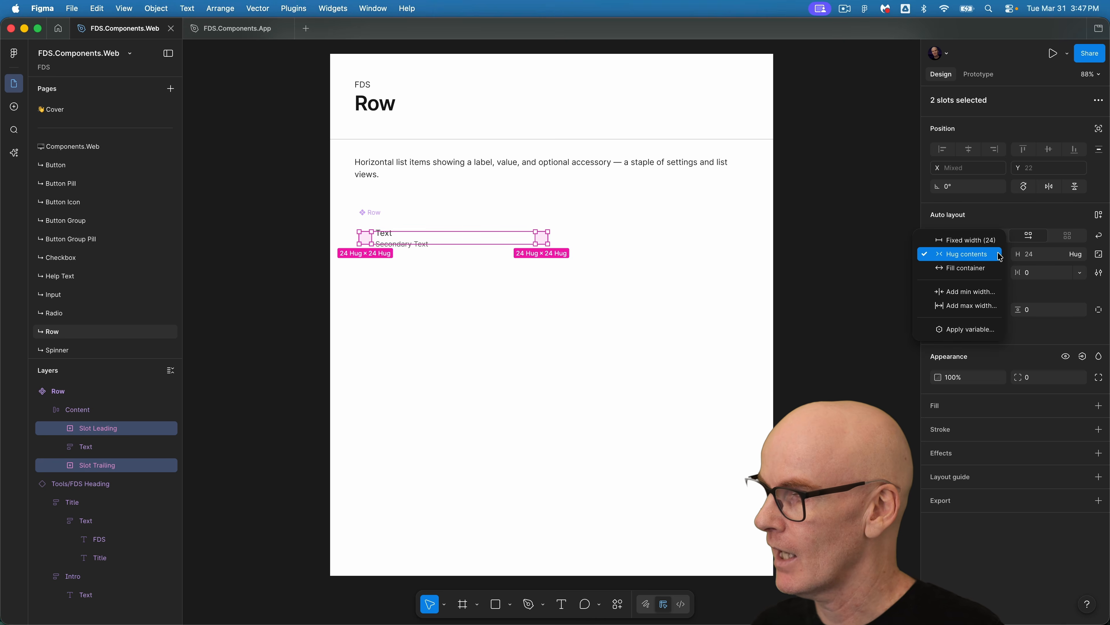
{"action": "left_click", "coordinate": [985, 254]}
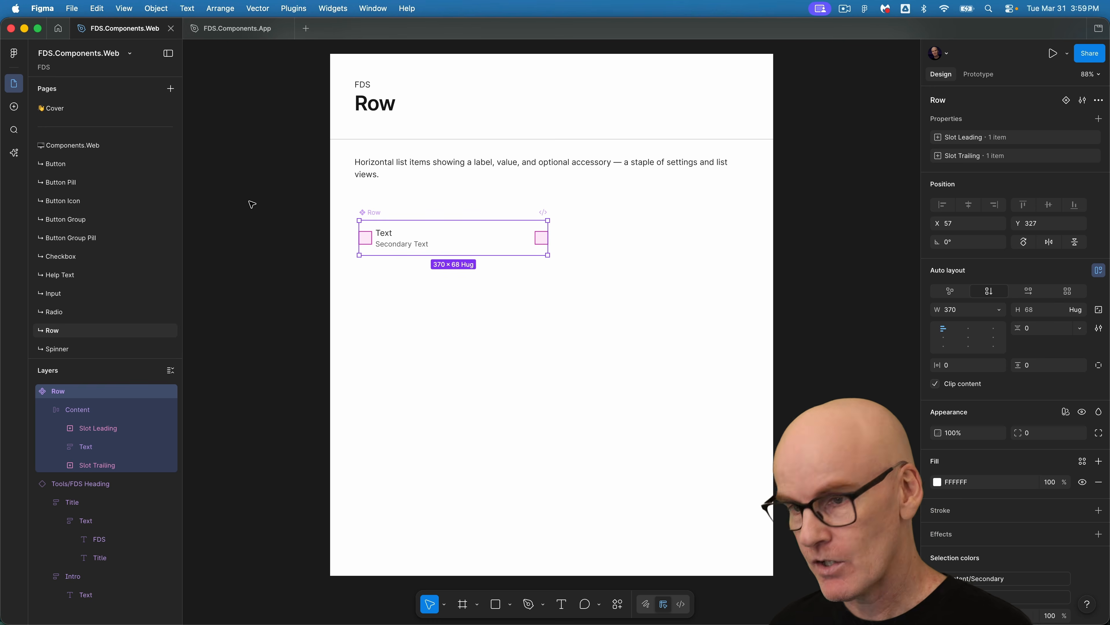
- Draw a horizontal line about 370 wide across the Row near its lower edge and name it Divider
{"action": "key", "text": "shift+2"}
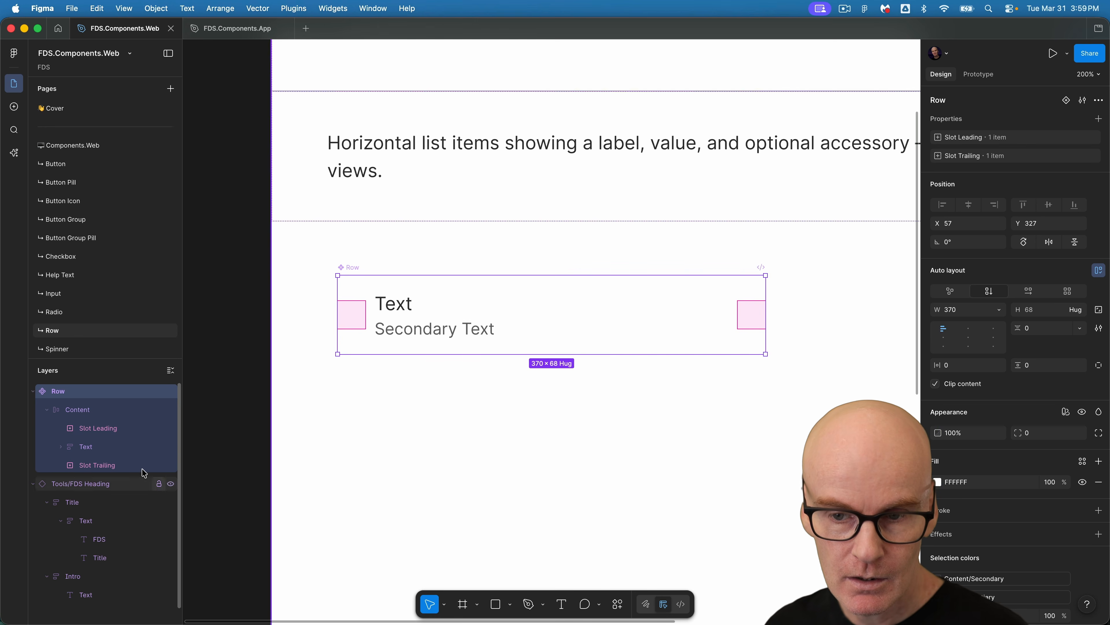
{"action": "left_click", "coordinate": [47, 409]}
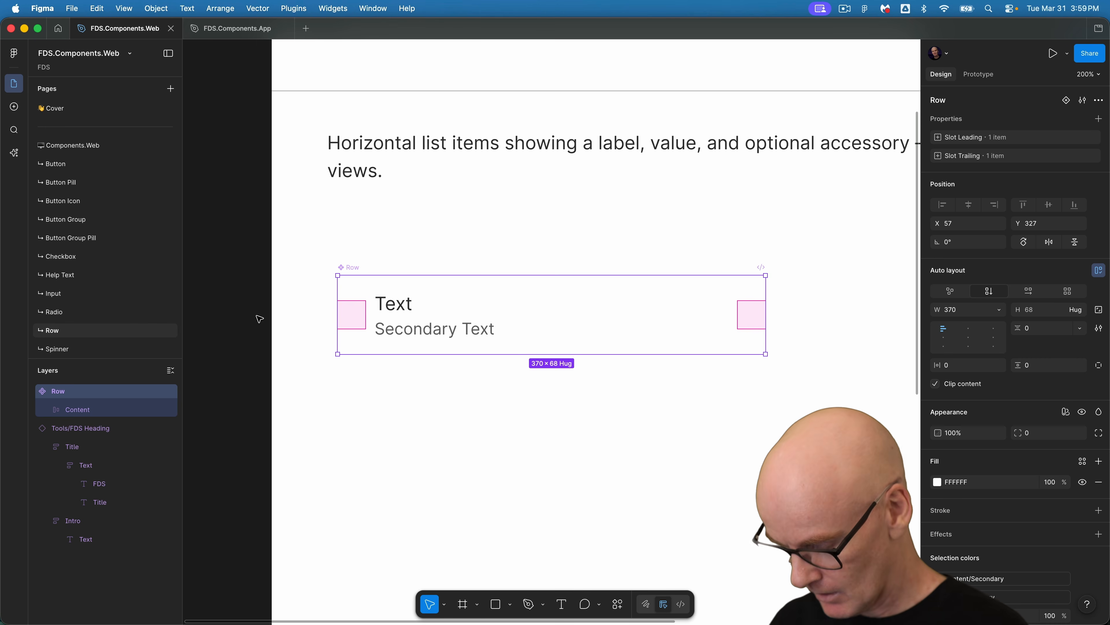
{"action": "key", "text": "l"}
{"action": "left_click_drag", "start_coordinate": [337, 349], "coordinate": [766, 349]}
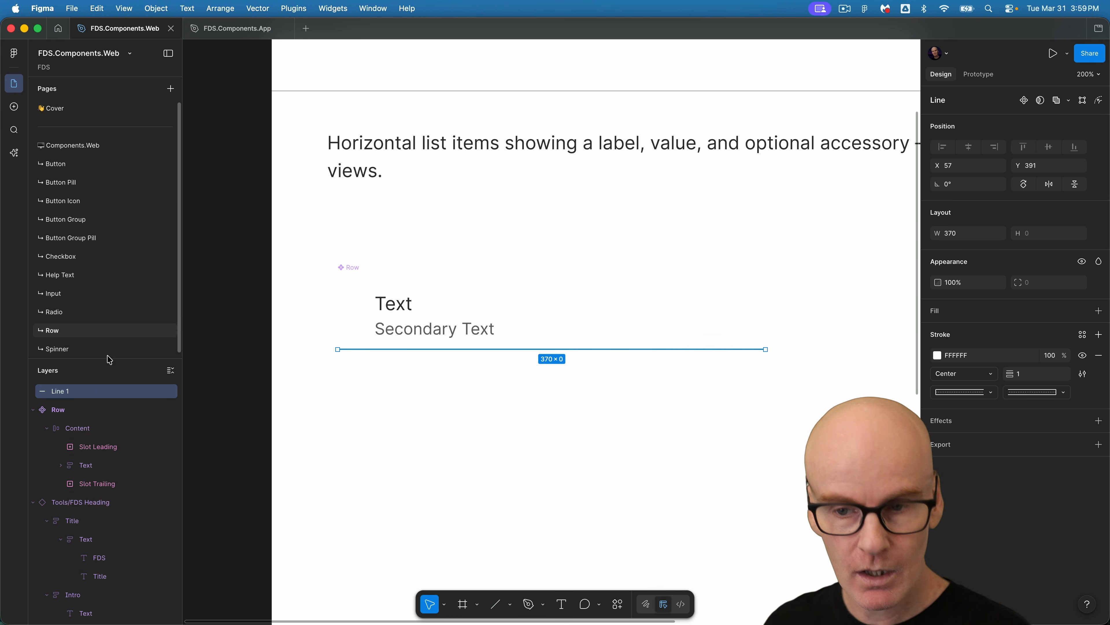
{"action": "double_click", "coordinate": [99, 391]}
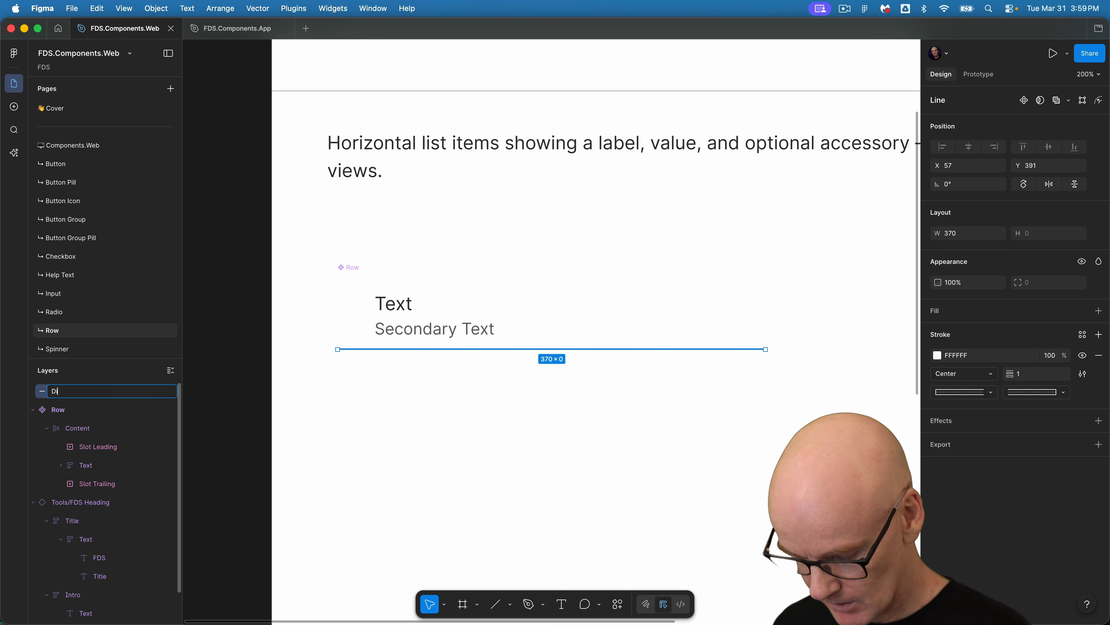
{"action": "key", "text": "Return"}
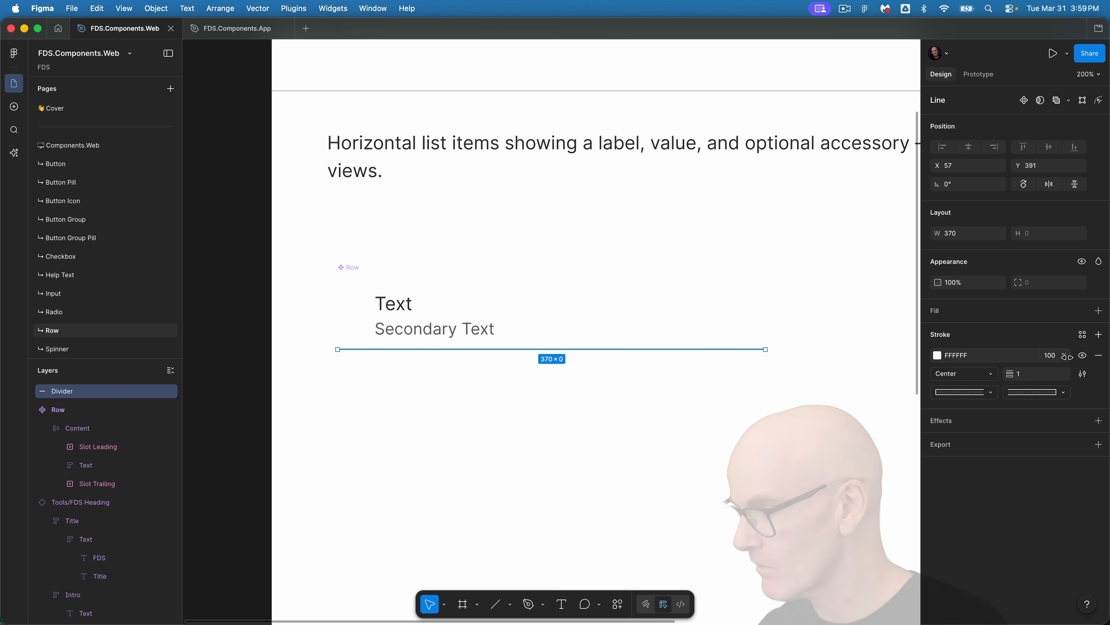
- Apply the Border/Tertiary library color to the Divider's stroke
{"action": "left_click", "coordinate": [1082, 334]}
{"action": "type", "text": "border"}
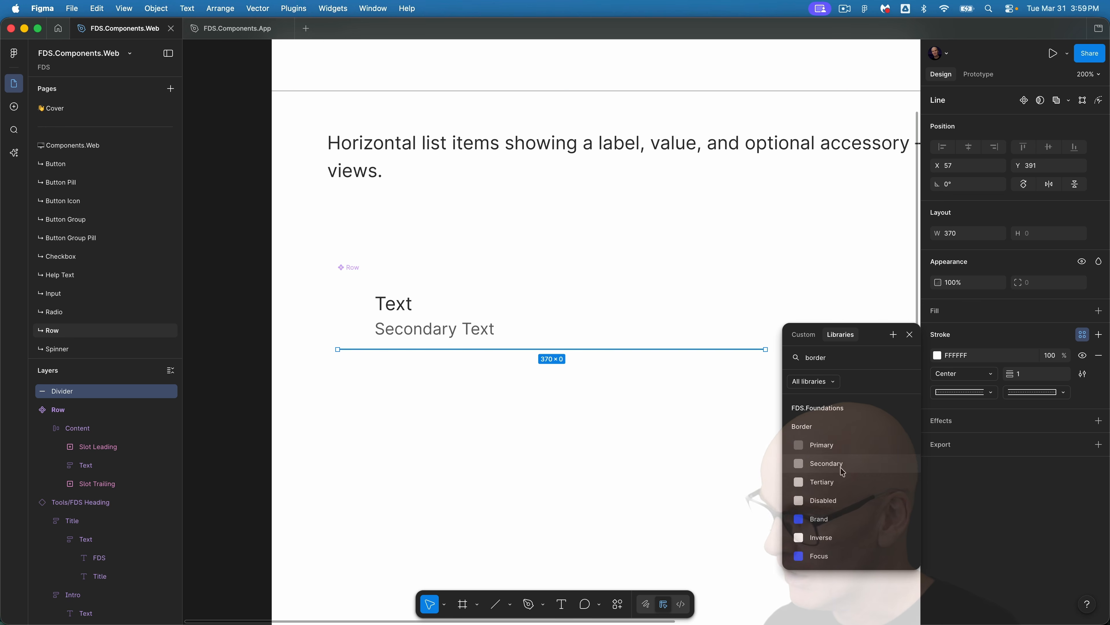
{"action": "left_click", "coordinate": [821, 481]}
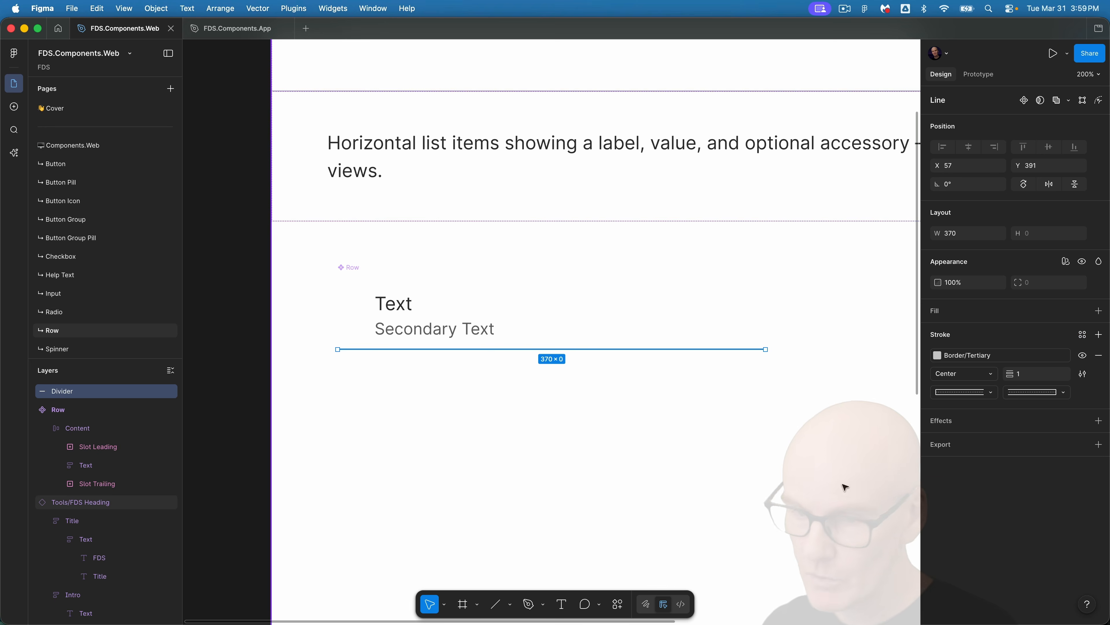
- Move the Divider into the Row component below Content and set its width to Fill container
{"action": "left_click_drag", "start_coordinate": [75, 399], "coordinate": [96, 425]}
{"action": "left_click", "coordinate": [46, 428]}
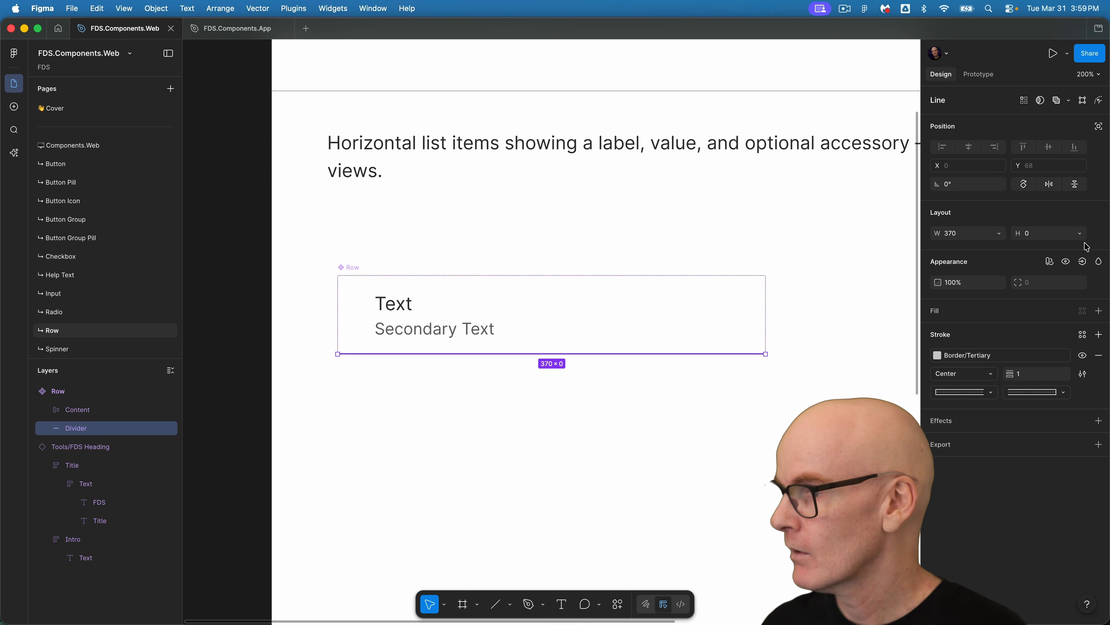
{"action": "left_click", "coordinate": [999, 233]}
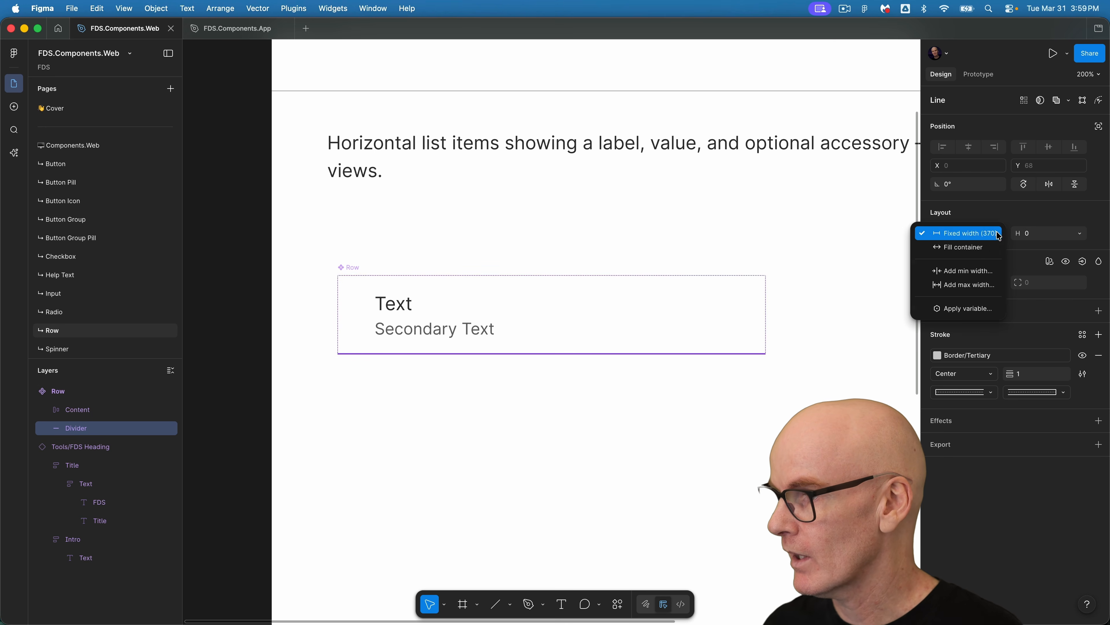
{"action": "left_click", "coordinate": [984, 243]}
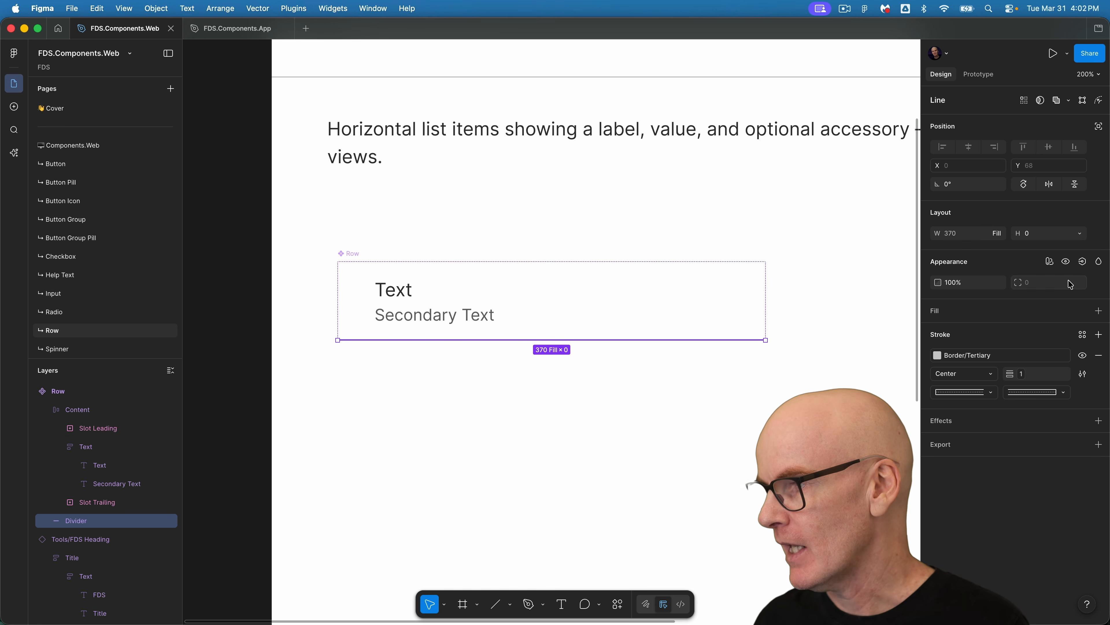
- Create a Show Divider visibility property for the Divider with the value True
{"action": "left_click", "coordinate": [1084, 262]}
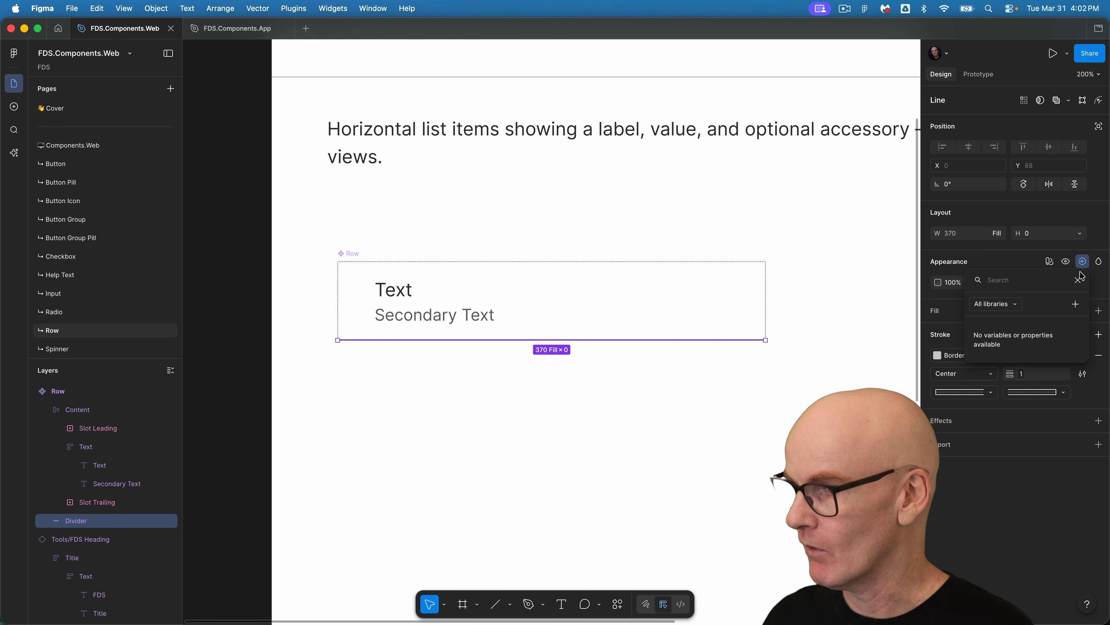
{"action": "left_click", "coordinate": [1076, 304]}
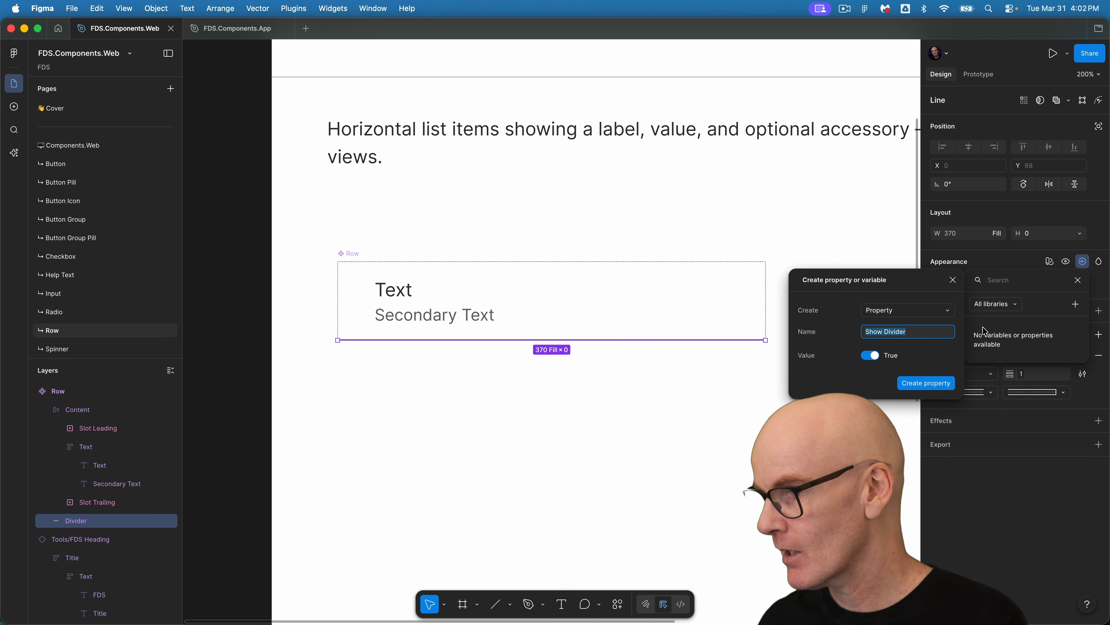
{"action": "left_click", "coordinate": [926, 383]}
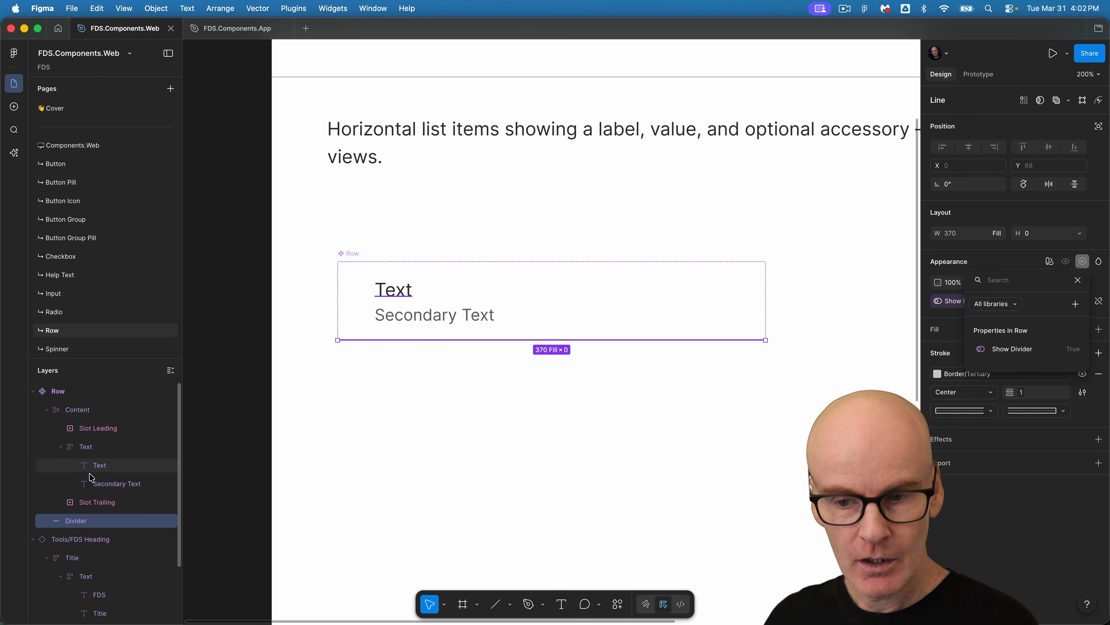
- Create a text property named Text with the value Text for the primary text layer
{"action": "left_click", "coordinate": [109, 464]}
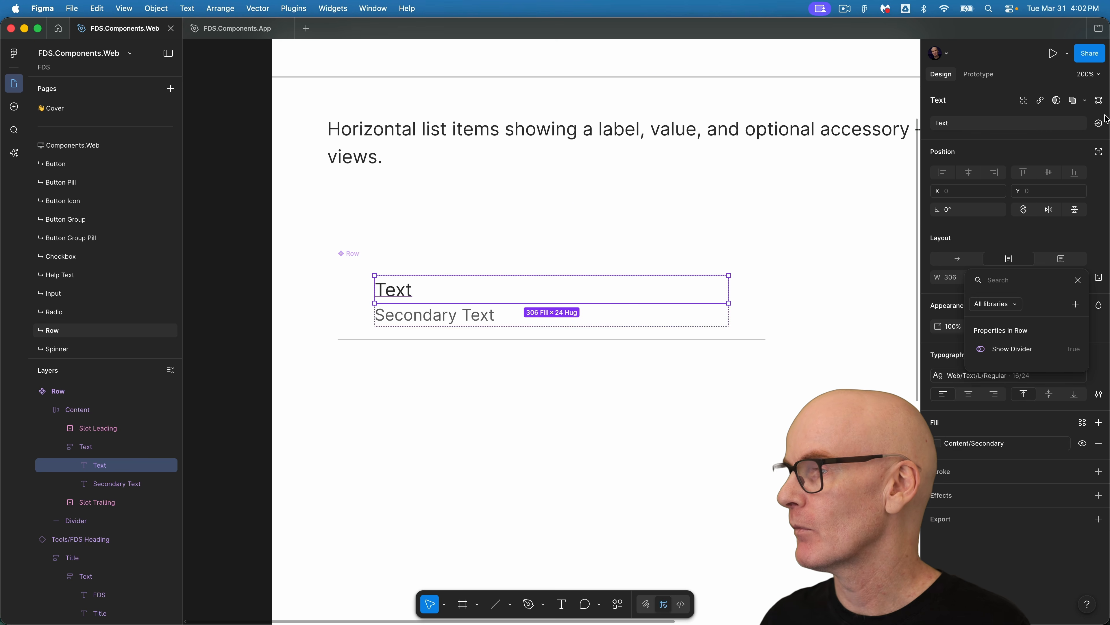
{"action": "left_click", "coordinate": [1098, 125]}
{"action": "left_click", "coordinate": [1098, 123]}
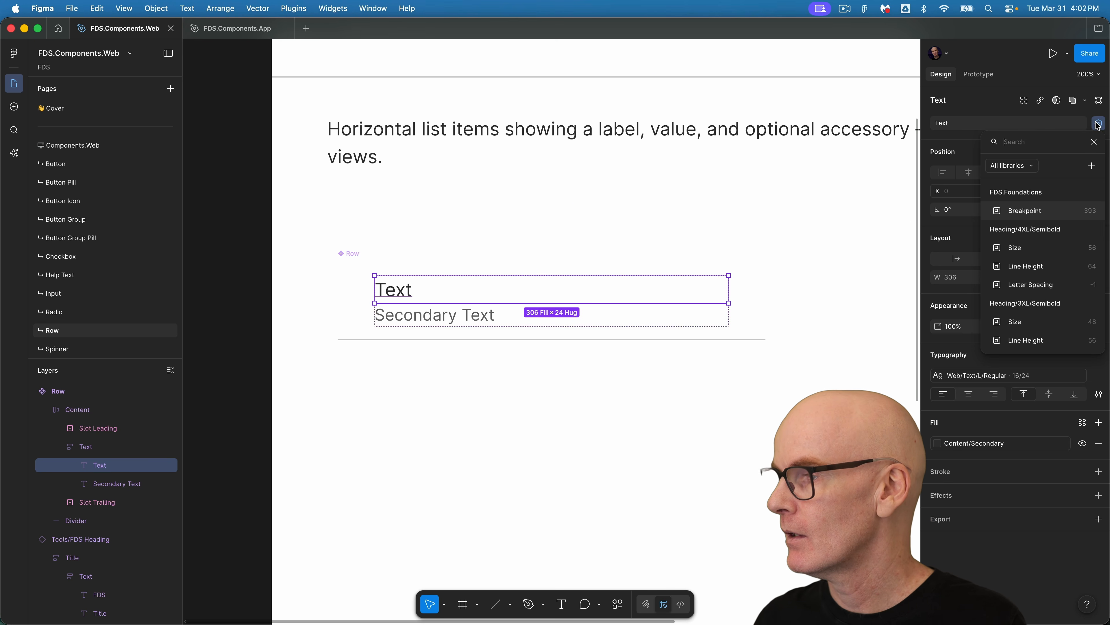
{"action": "left_click", "coordinate": [1091, 166]}
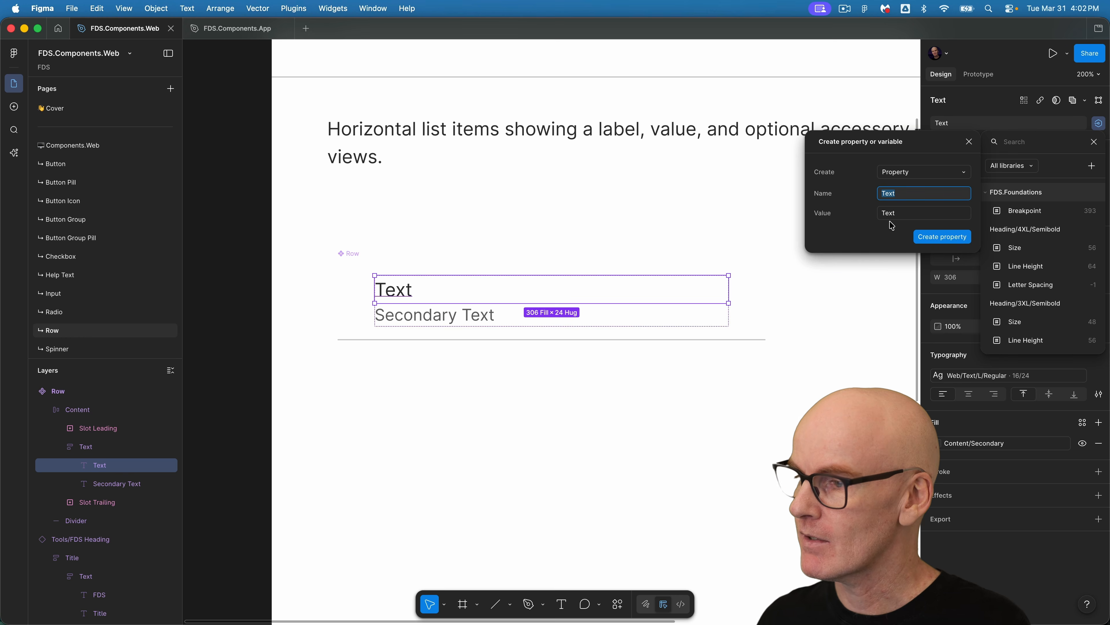
{"action": "left_click", "coordinate": [942, 236]}
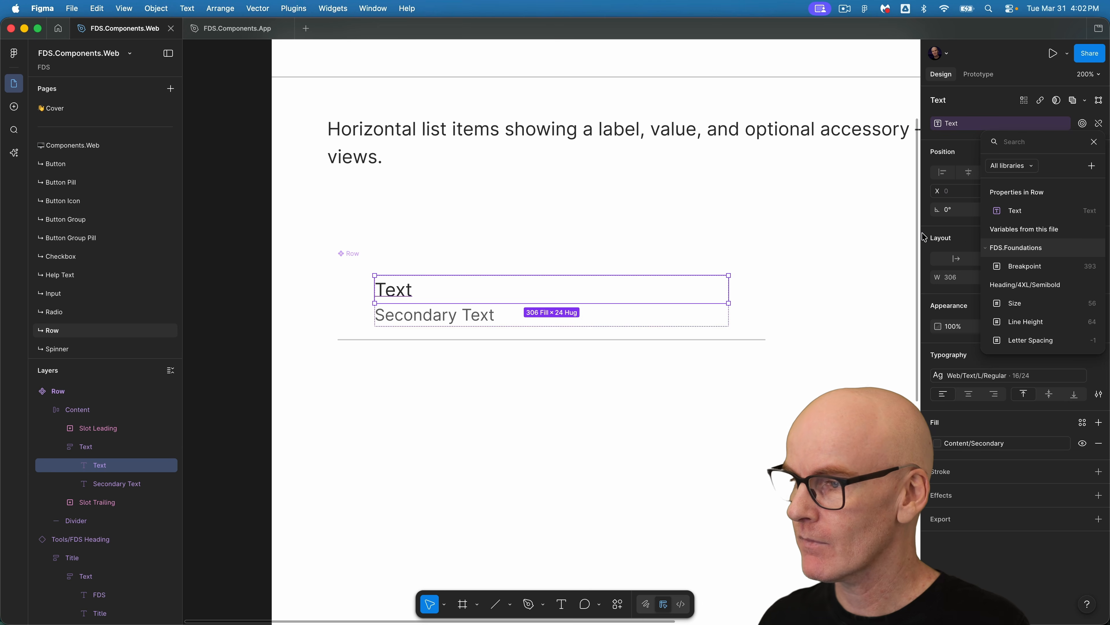
{"action": "key", "text": "Escape"}
- Create a text property for the secondary text layer, using Secondary Text as both its name and value
{"action": "left_click", "coordinate": [456, 318]}
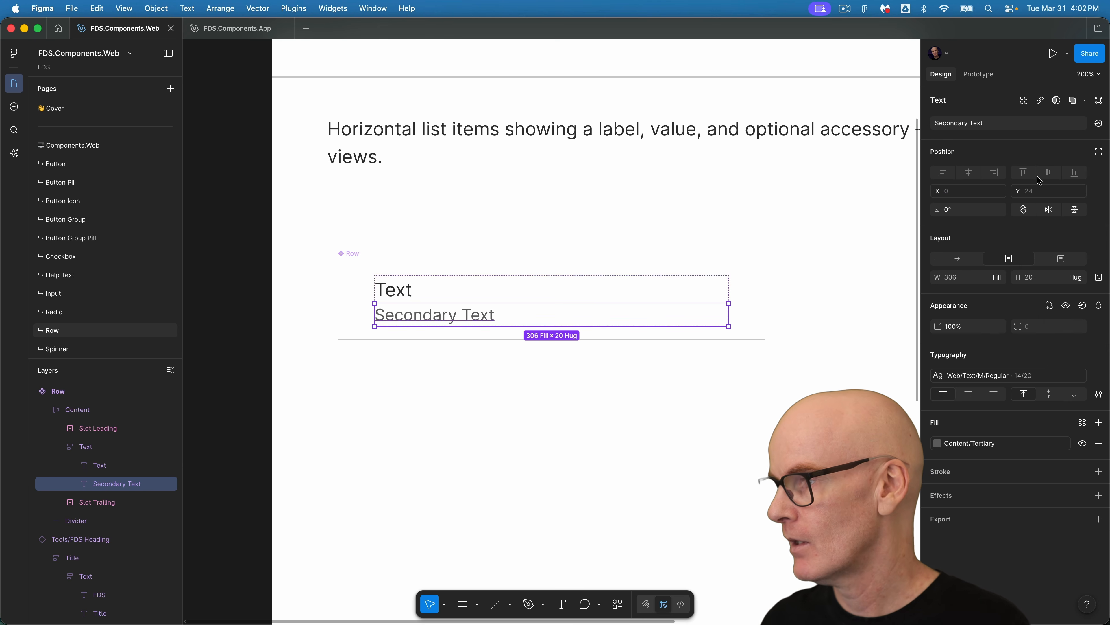
{"action": "left_click", "coordinate": [1098, 124]}
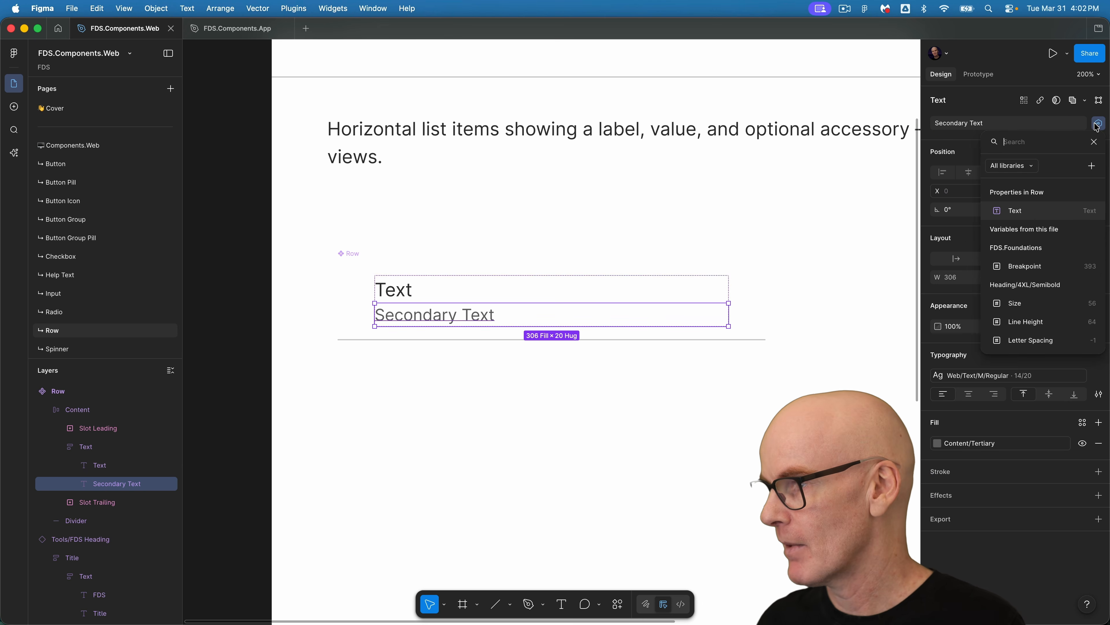
{"action": "left_click", "coordinate": [1091, 166]}
{"action": "left_click", "coordinate": [917, 218]}
{"action": "key", "text": "super+c"}
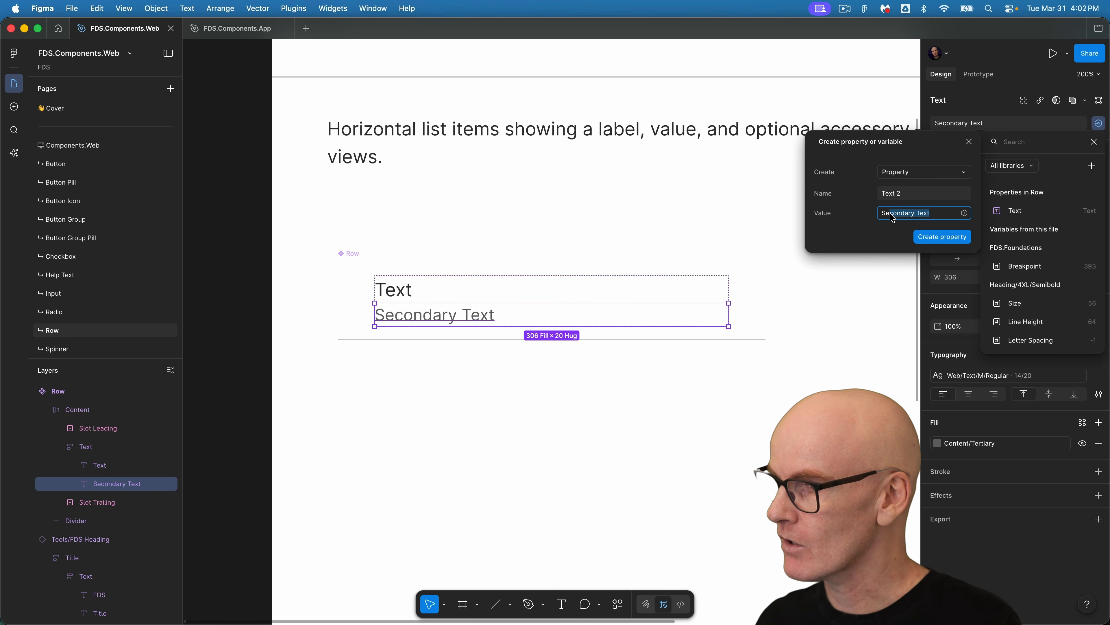
{"action": "left_click_drag", "start_coordinate": [909, 197], "coordinate": [881, 195]}
{"action": "key", "text": "super+v"}
{"action": "left_click", "coordinate": [945, 238]}
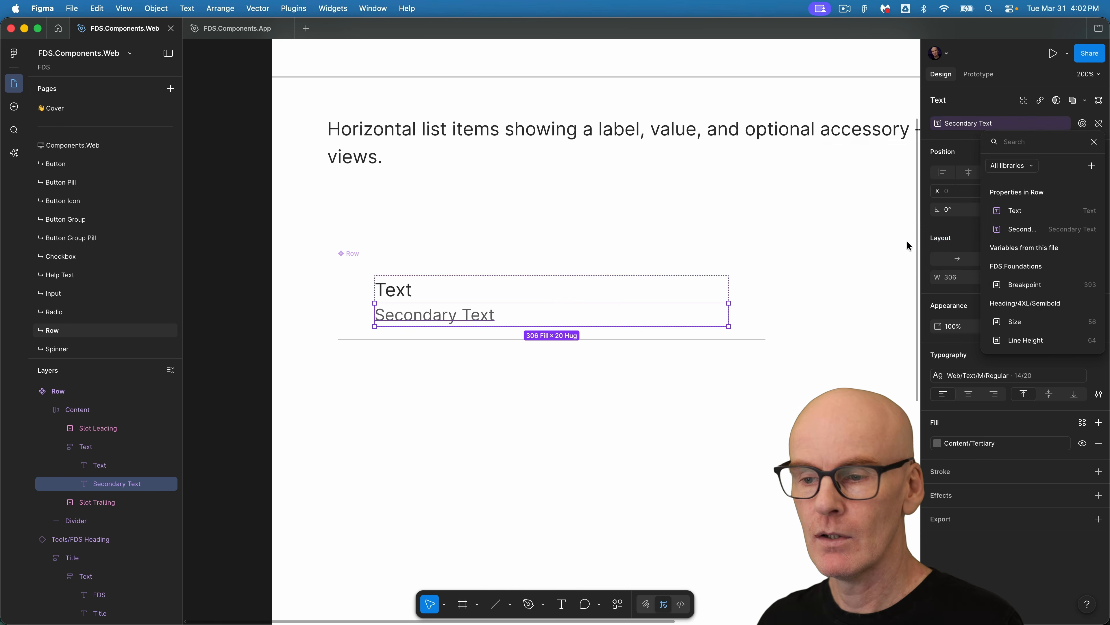
- Create a Show Slot Leading visibility property for Slot Leading with the value True
{"action": "left_click", "coordinate": [352, 302]}
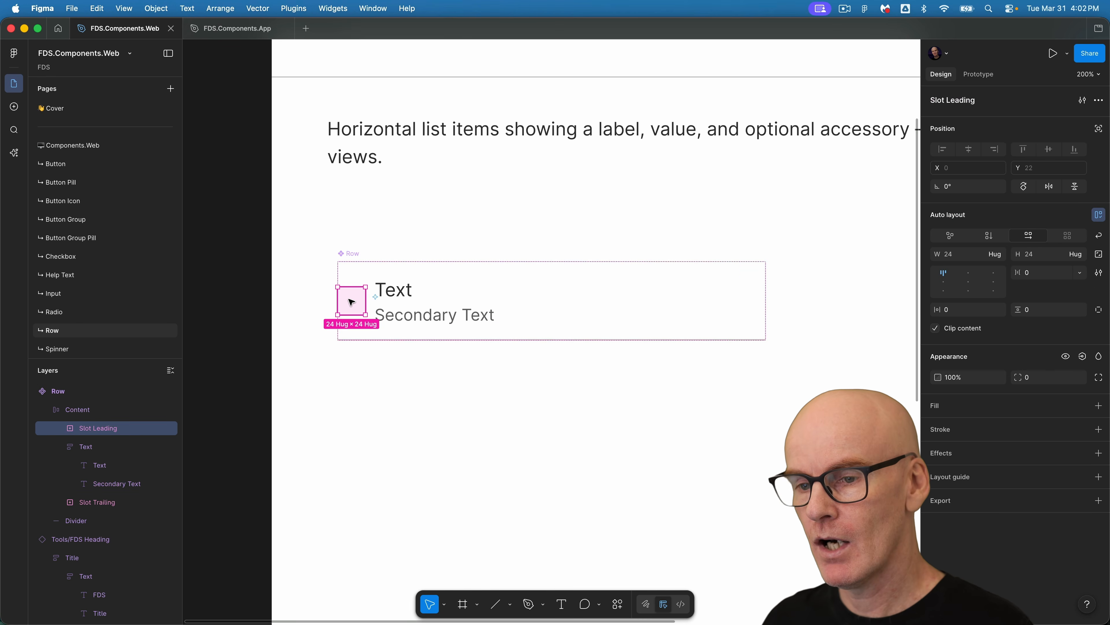
{"action": "left_click", "coordinate": [1083, 356]}
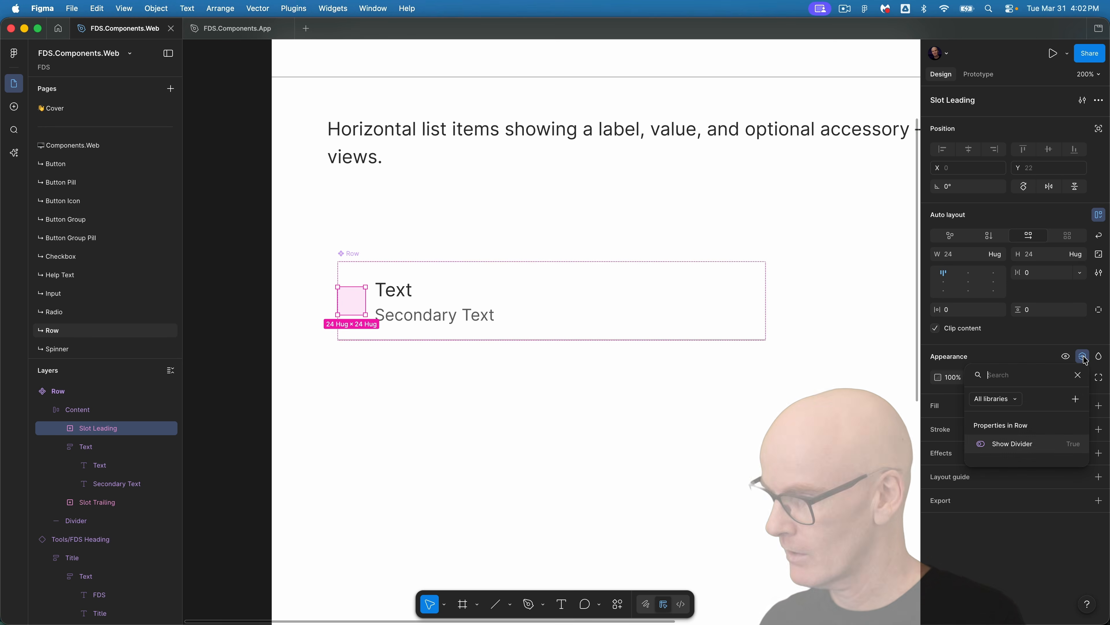
{"action": "left_click", "coordinate": [1076, 398]}
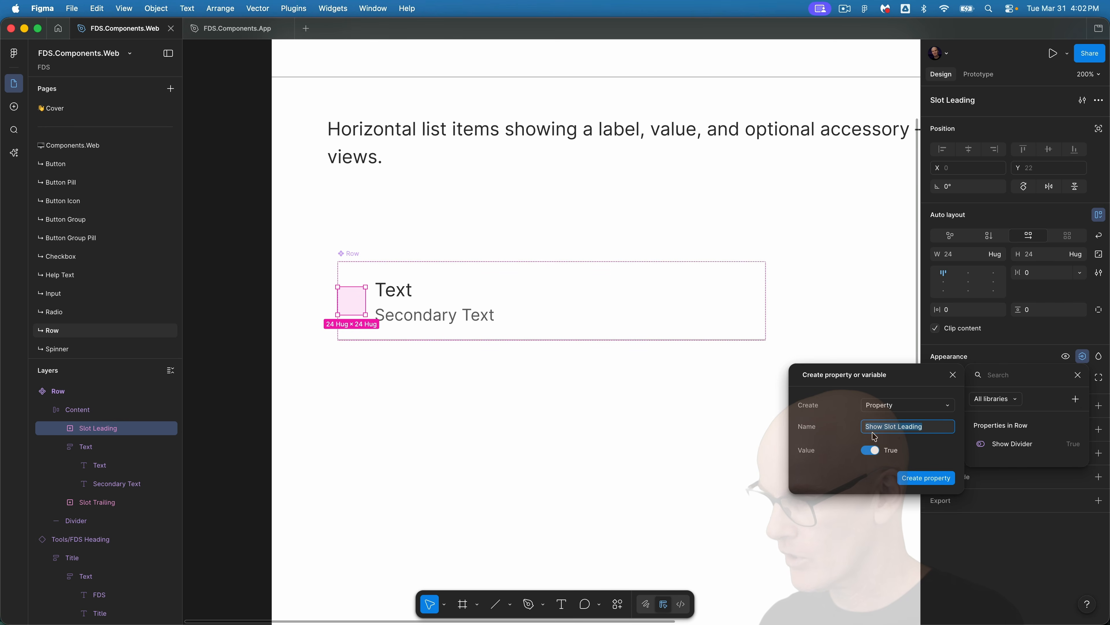
{"action": "left_click", "coordinate": [923, 480]}
- Create a Show Slot Trailing visibility property for Slot Trailing with the value True
{"action": "left_click", "coordinate": [749, 301]}
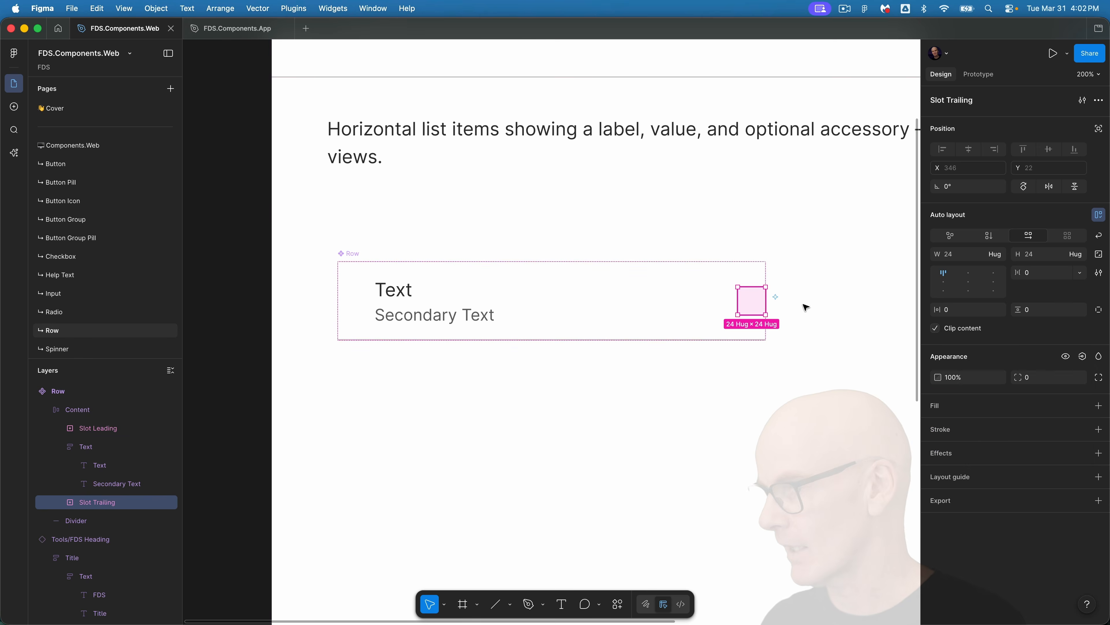
{"action": "left_click", "coordinate": [1083, 357]}
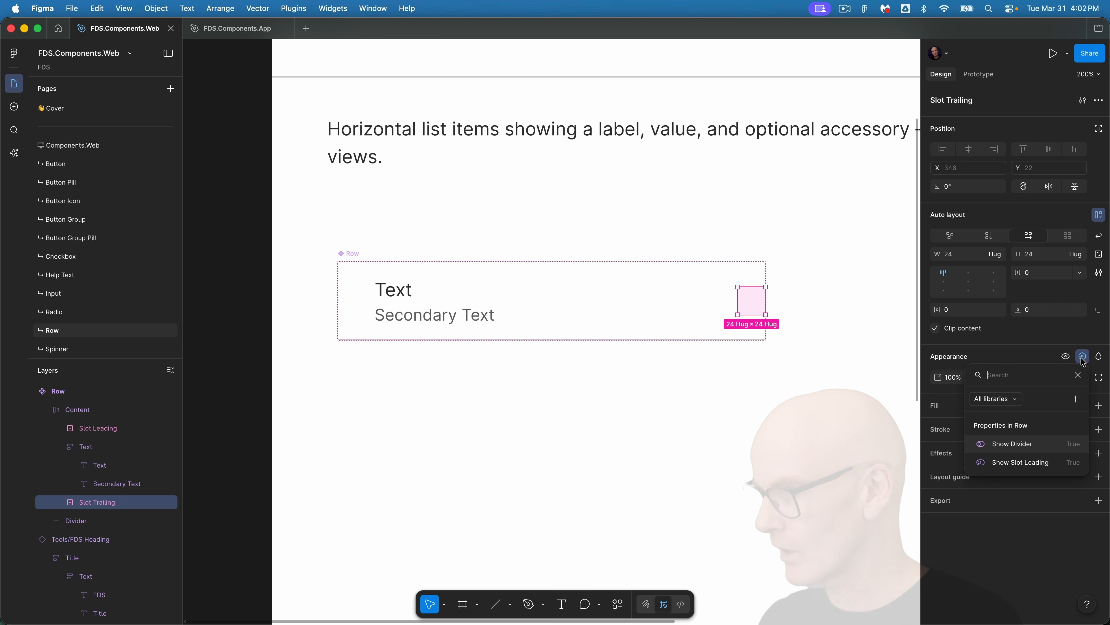
{"action": "left_click", "coordinate": [1076, 398]}
{"action": "left_click", "coordinate": [926, 477]}
- Reorder the Row component's properties so Text and Secondary Text come first, above Slot Leading
{"action": "left_click", "coordinate": [351, 255]}
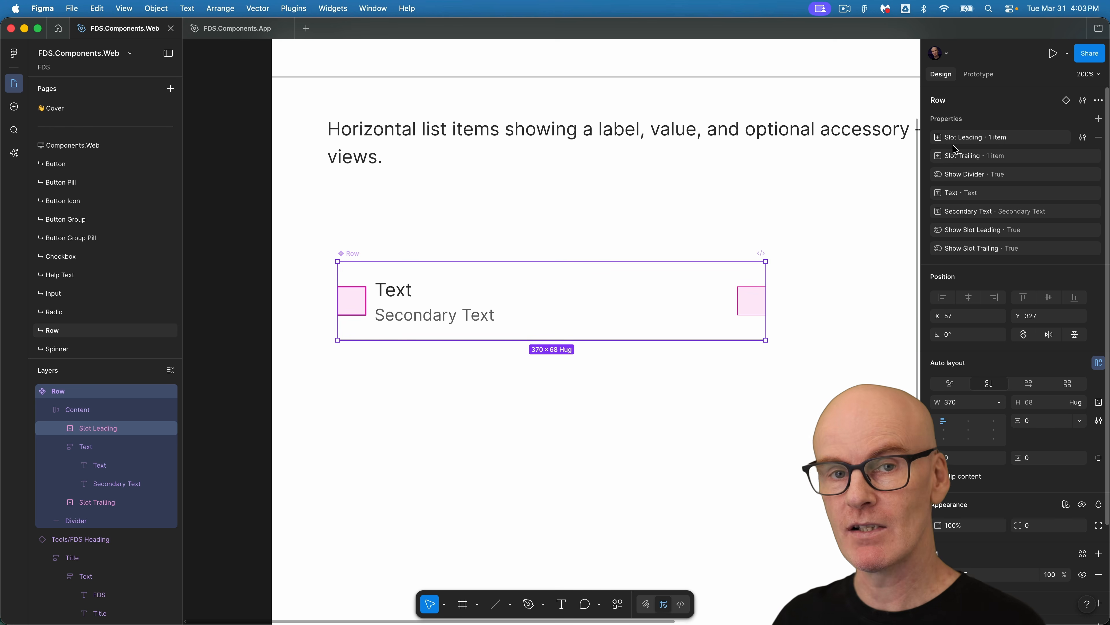
{"action": "left_click_drag", "start_coordinate": [926, 192], "coordinate": [930, 132]}
{"action": "left_click_drag", "start_coordinate": [927, 211], "coordinate": [938, 149]}
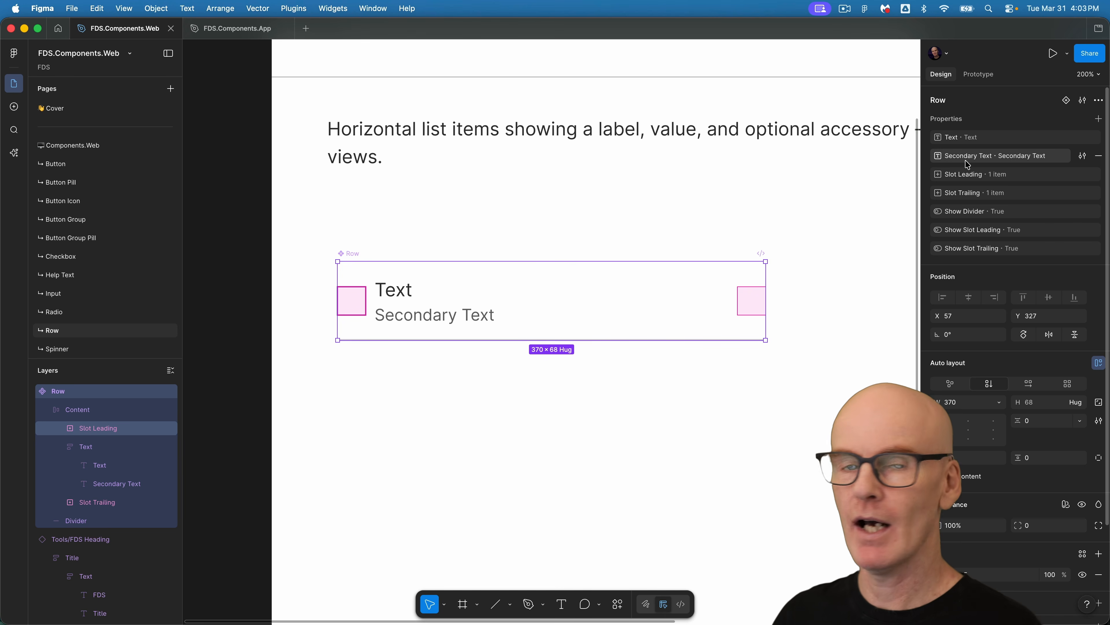
- Create a Show Secondary Text visibility property for the secondary text layer with the value True
{"action": "left_click", "coordinate": [454, 315], "text": "super"}
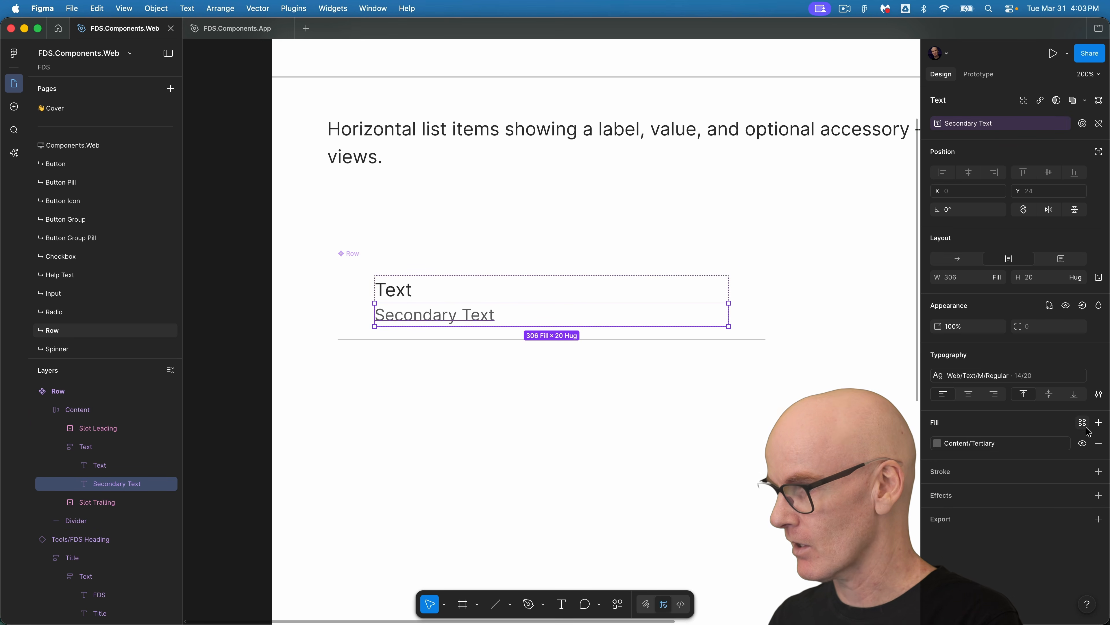
{"action": "left_click", "coordinate": [1082, 305]}
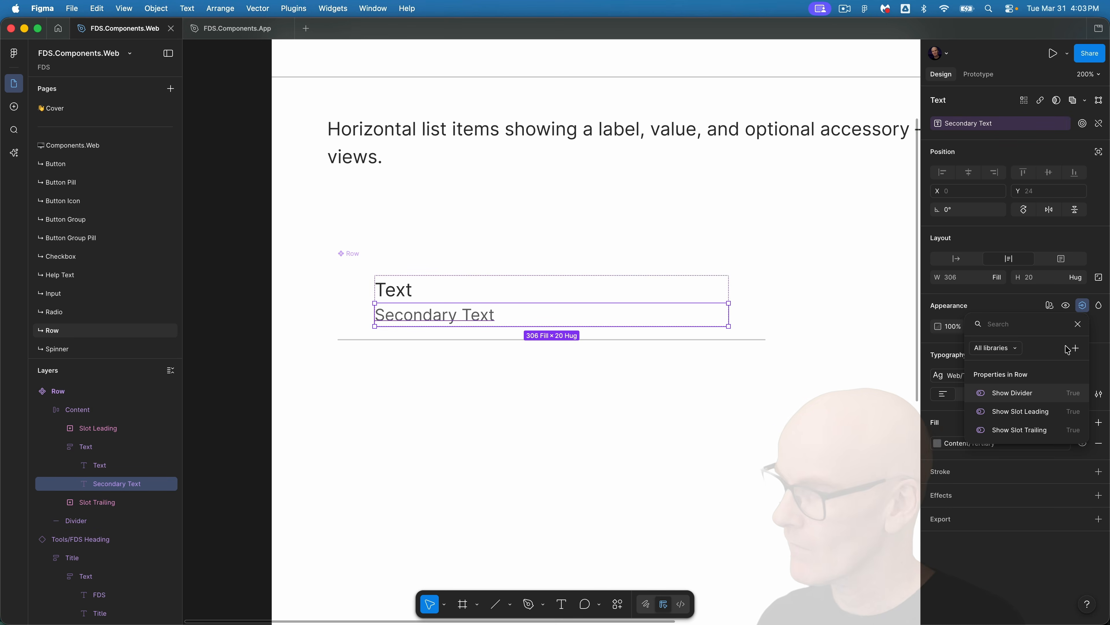
{"action": "left_click", "coordinate": [1076, 348]}
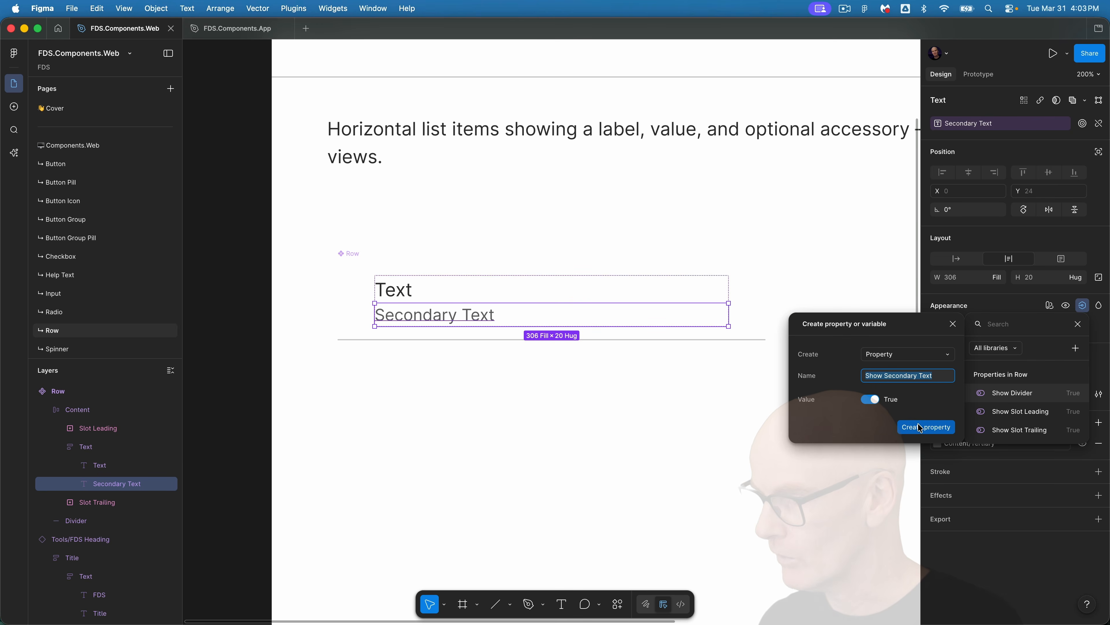
{"action": "left_click", "coordinate": [920, 493]}
{"action": "left_click", "coordinate": [438, 316]}
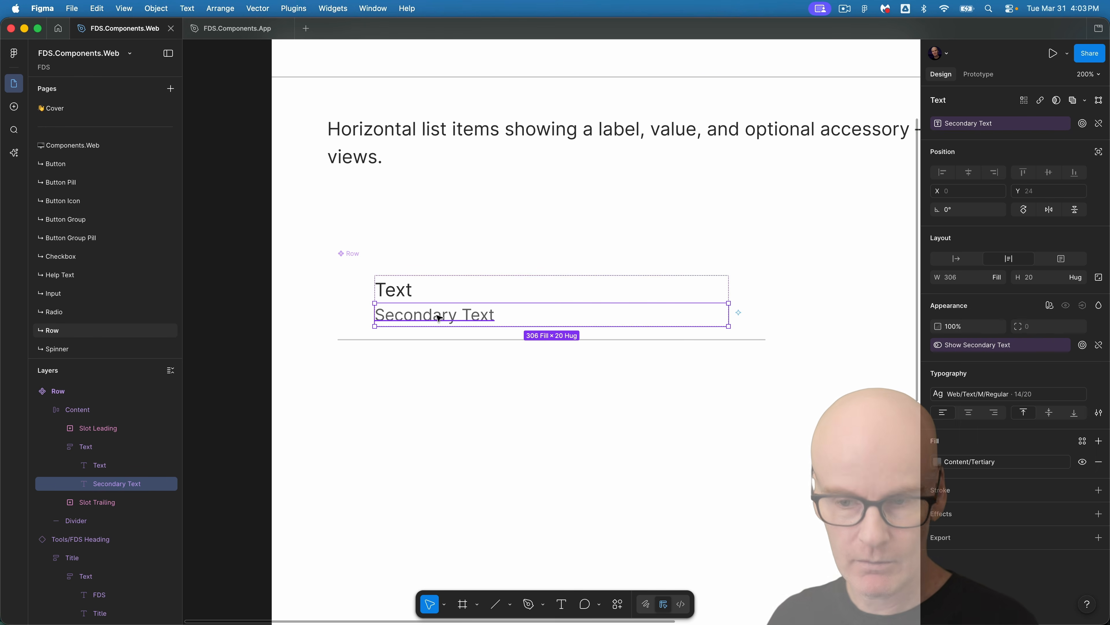
- Reorder the Row properties so each Show property sits directly above its matching Secondary Text, Slot Leading or Slot Trailing property, with Show Divider last
{"action": "left_click", "coordinate": [350, 254]}
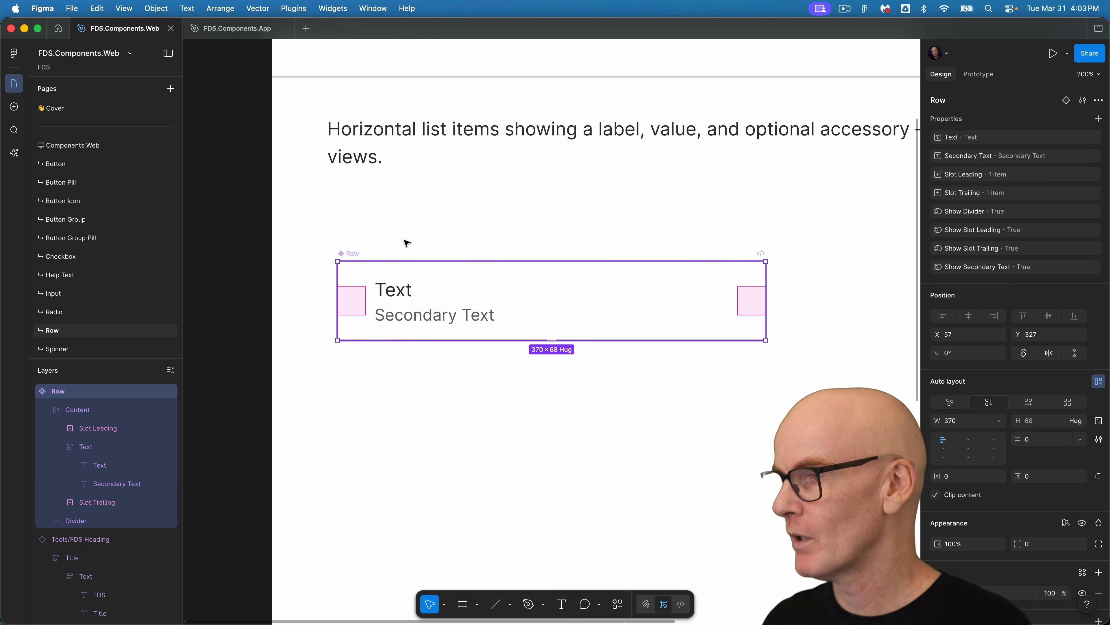
{"action": "left_click_drag", "start_coordinate": [925, 267], "coordinate": [924, 148]}
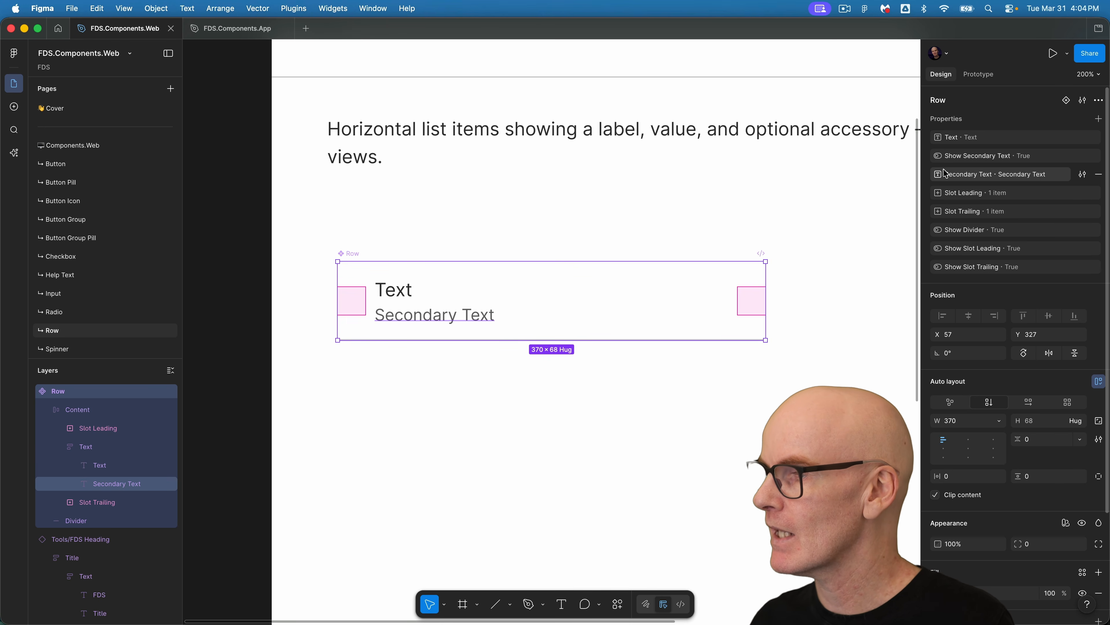
{"action": "left_click_drag", "start_coordinate": [925, 248], "coordinate": [926, 189]}
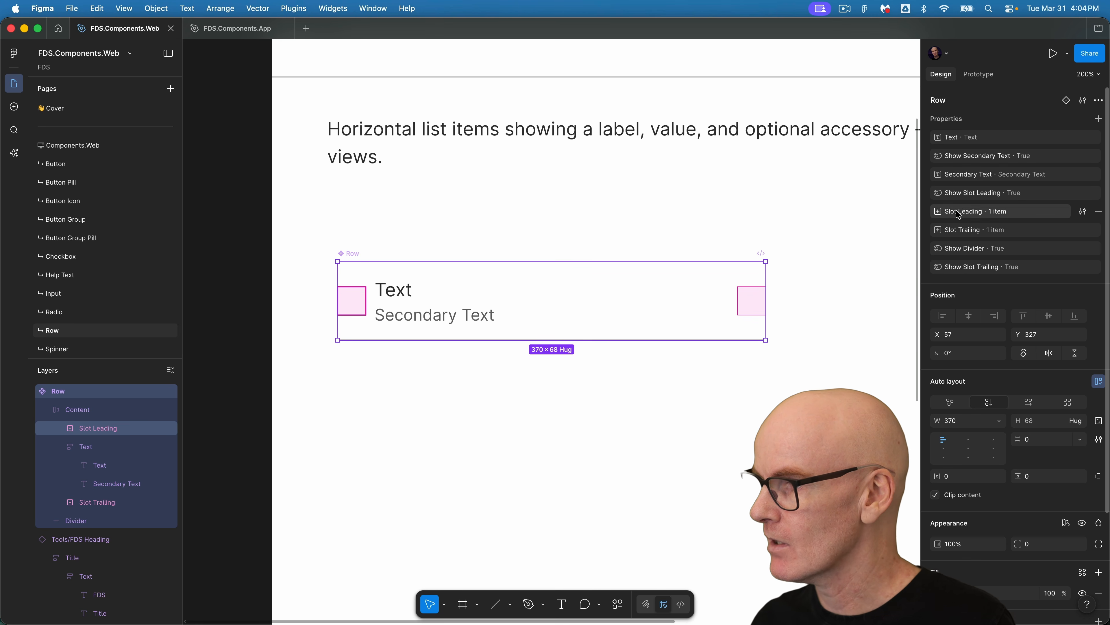
{"action": "left_click_drag", "start_coordinate": [925, 273], "coordinate": [939, 237]}
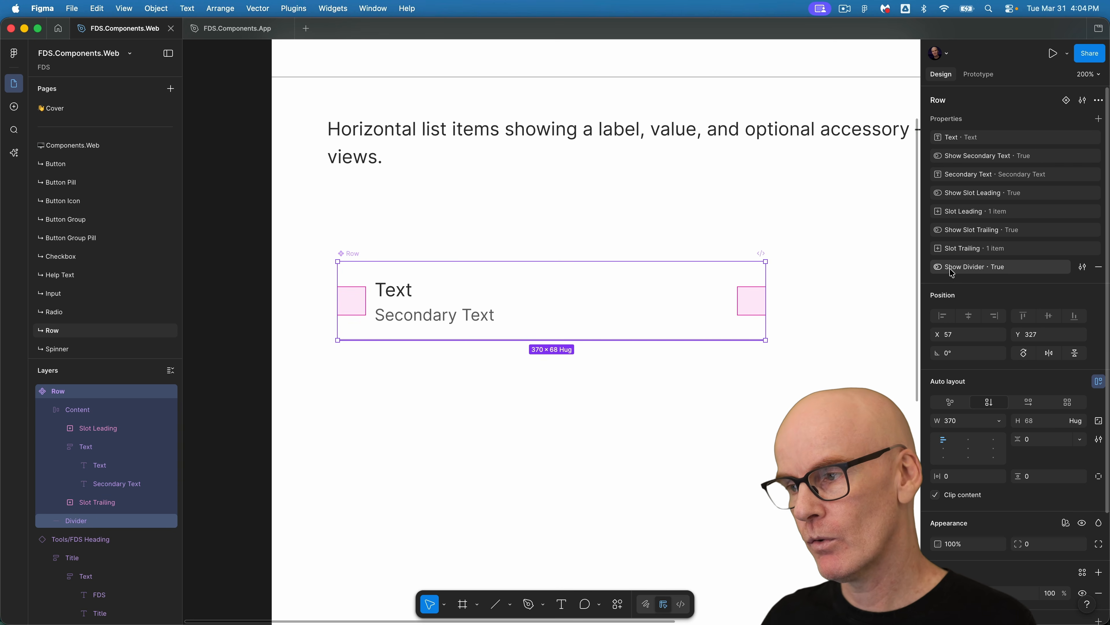
{"action": "left_click", "coordinate": [247, 223]}
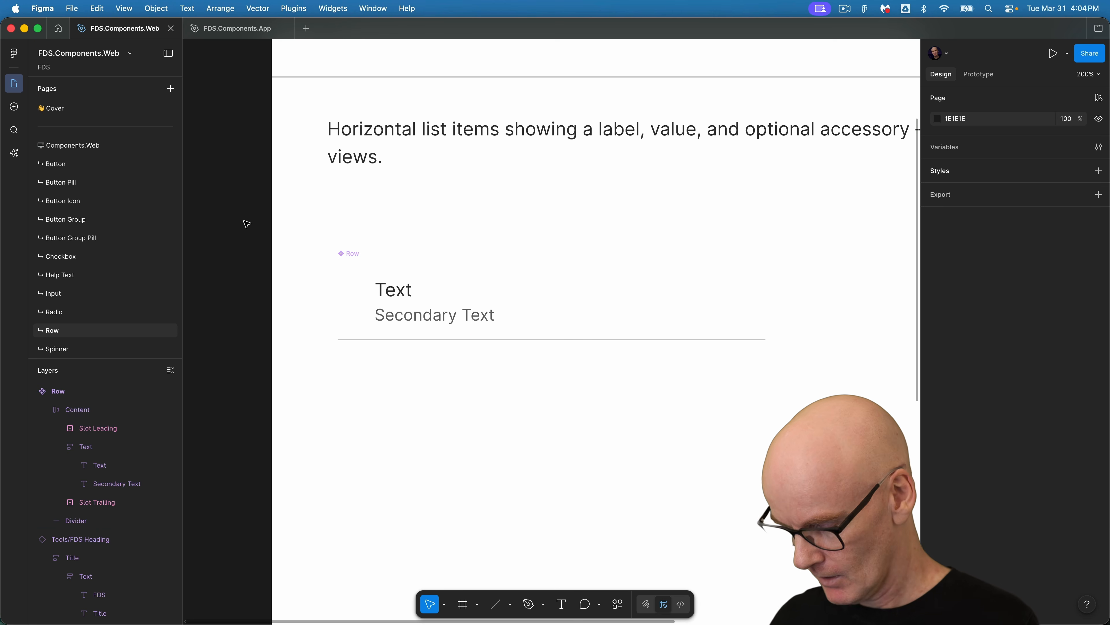
- Place an instance of the Row component beside the main component, at the same height
{"action": "key", "text": "super+minus"}
{"action": "left_click_drag", "start_coordinate": [652, 364], "coordinate": [505, 272]}
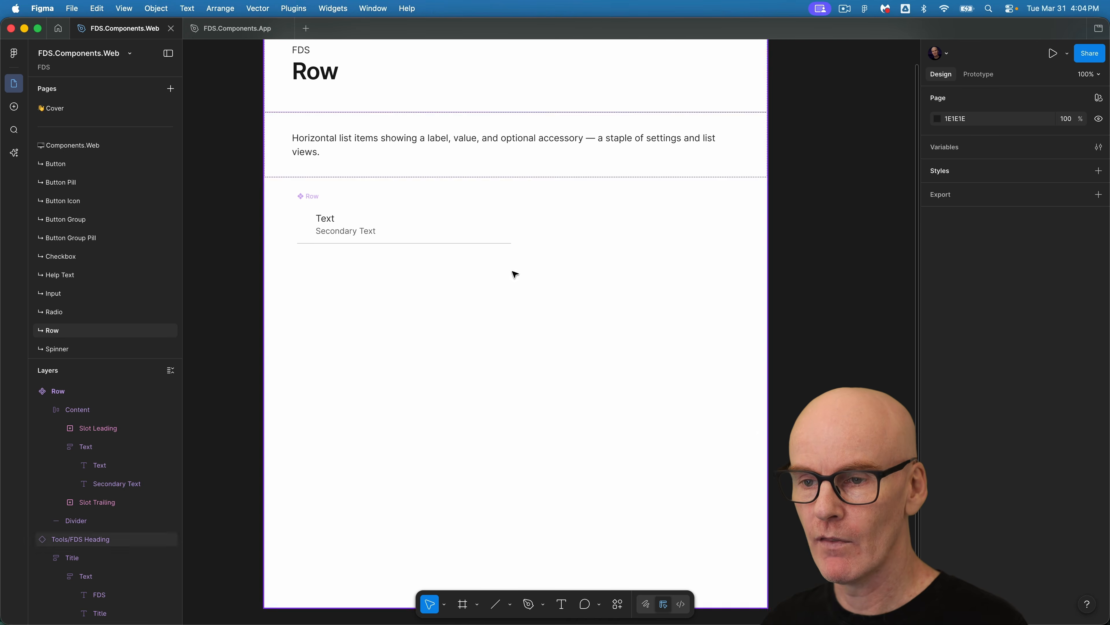
{"action": "left_click", "coordinate": [417, 238]}
{"action": "left_click_drag", "start_coordinate": [417, 238], "coordinate": [651, 239]}
- Set the instance's Text to "Hello" and its Secondary Text to "Text that is long and goes over 2 lines"
{"action": "left_click", "coordinate": [1032, 132]}
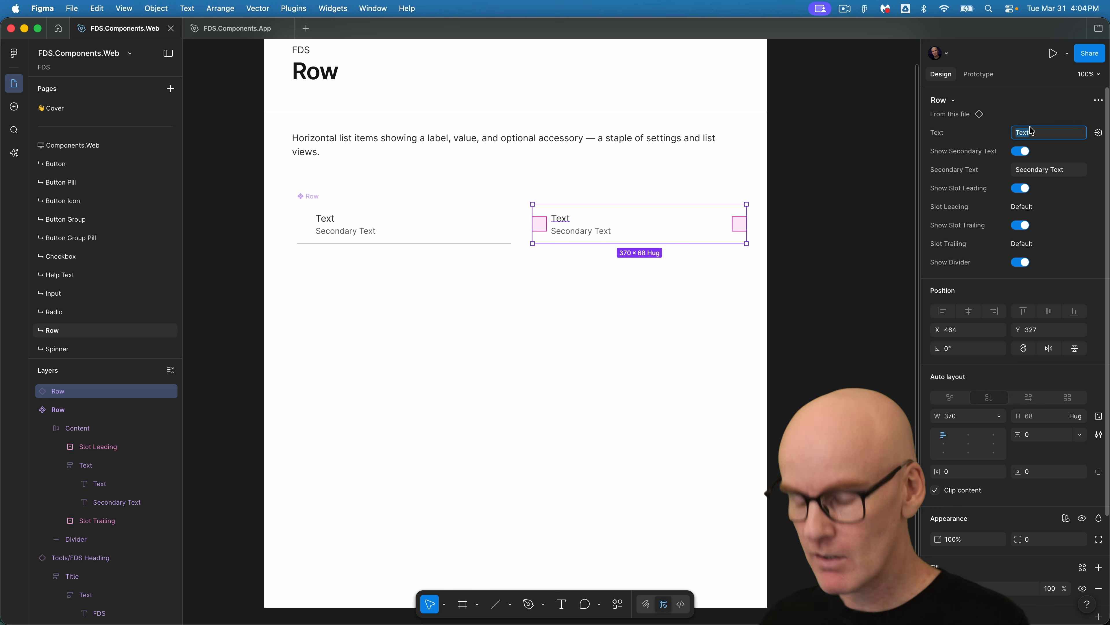
{"action": "type", "text": "Hello"}
{"action": "left_click", "coordinate": [1047, 170]}
{"action": "type", "text": "Text that is"}
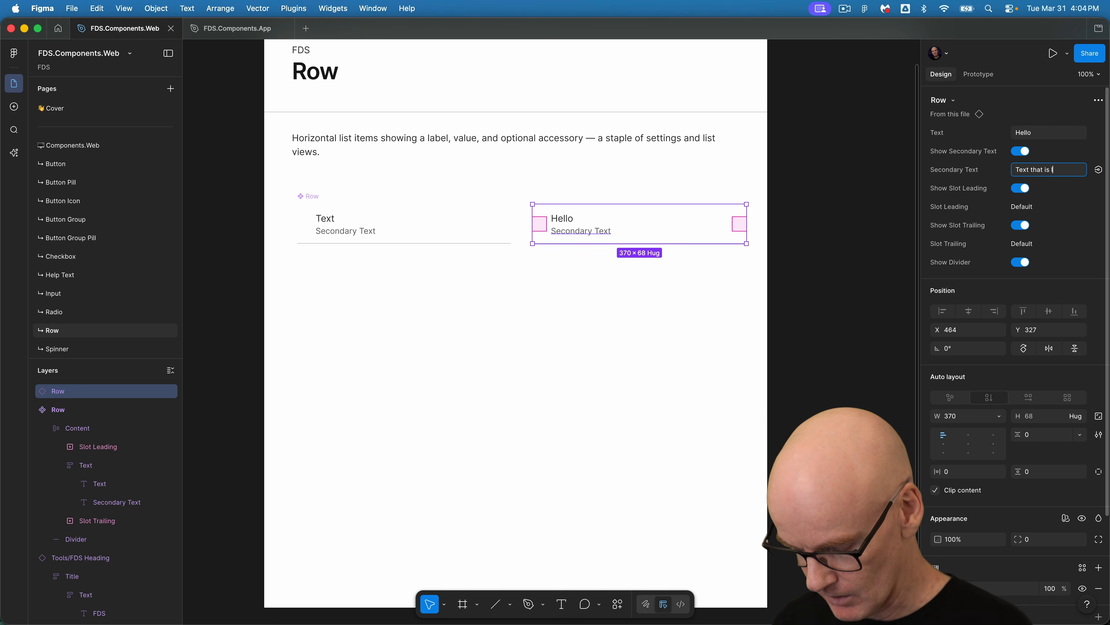
{"action": "type", "text": " long and gov"}
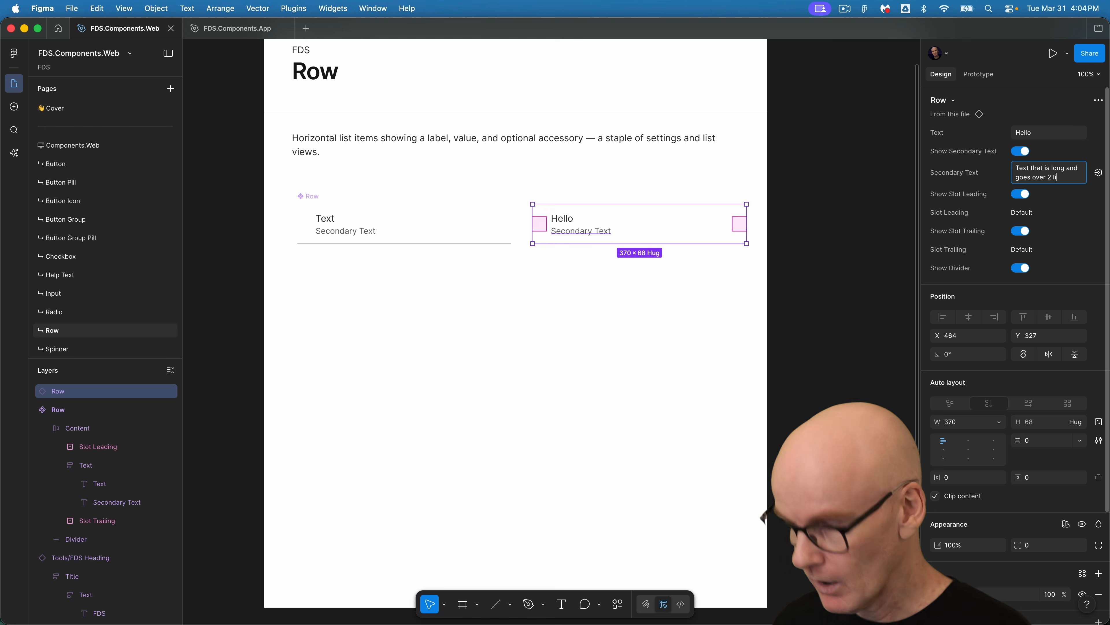
{"action": "left_click", "coordinate": [671, 223]}
- Append a copy of the same sentence to the instance's Secondary Text so it wraps onto a second line
{"action": "left_click", "coordinate": [1046, 181]}
{"action": "key", "text": "super+c"}
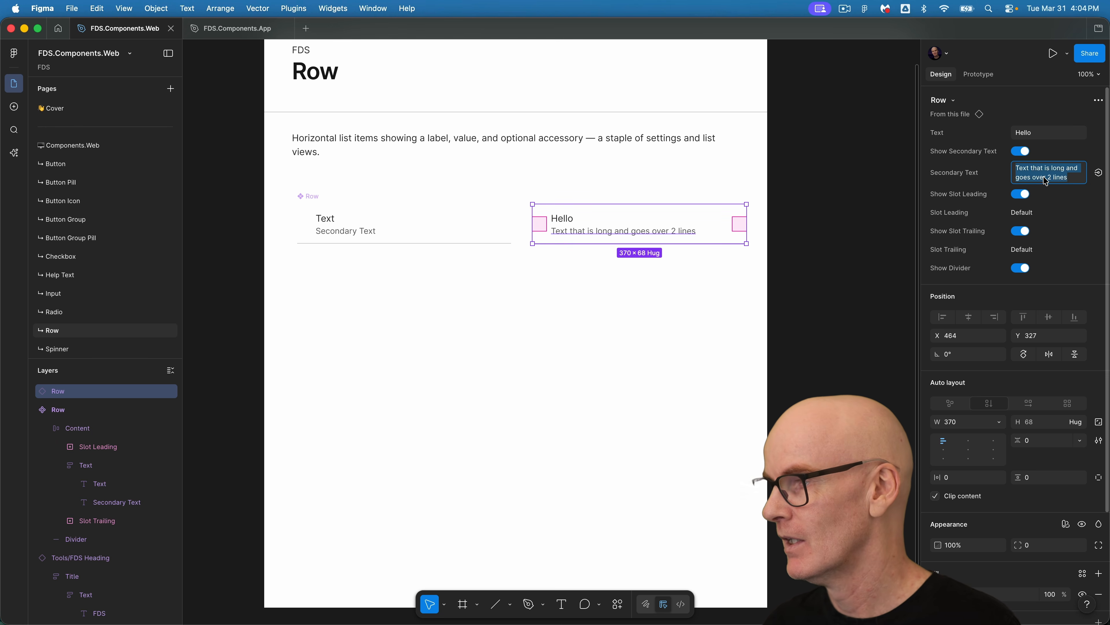
{"action": "left_click", "coordinate": [1076, 183]}
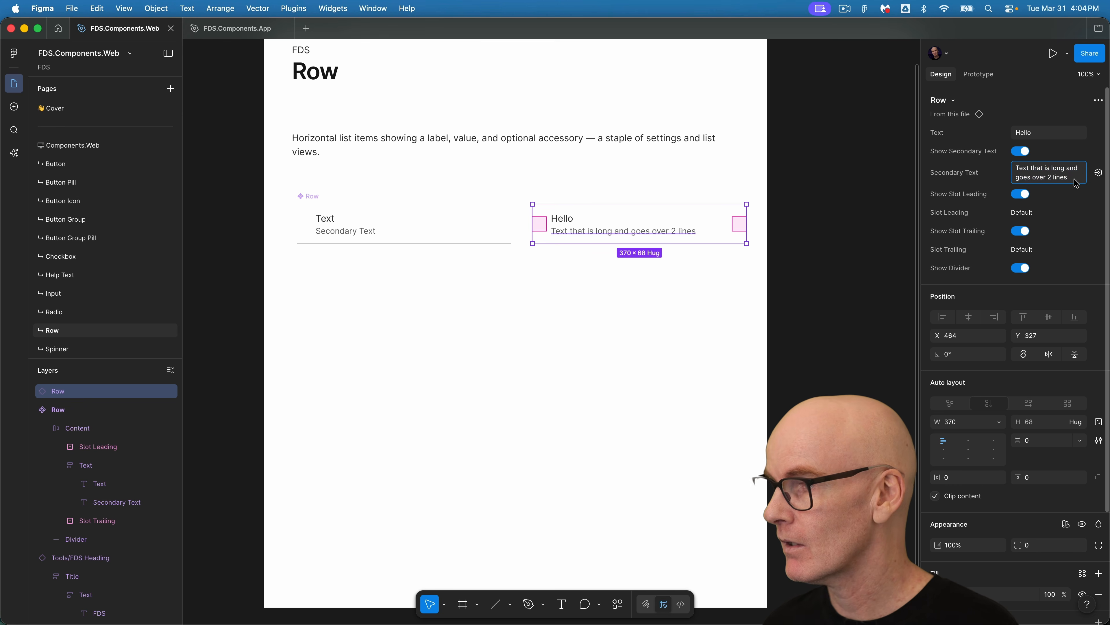
{"action": "key", "text": "super+v"}
{"action": "left_click", "coordinate": [838, 189]}
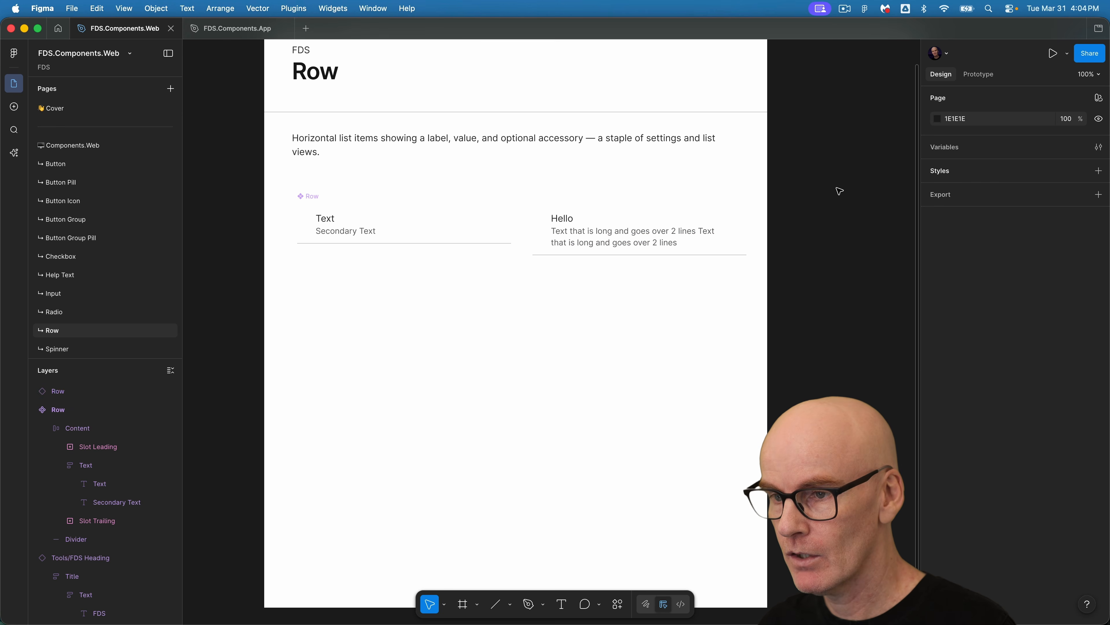
- Try top-left auto layout alignment on the Content frame of the main Row component
{"action": "left_click", "coordinate": [552, 229]}
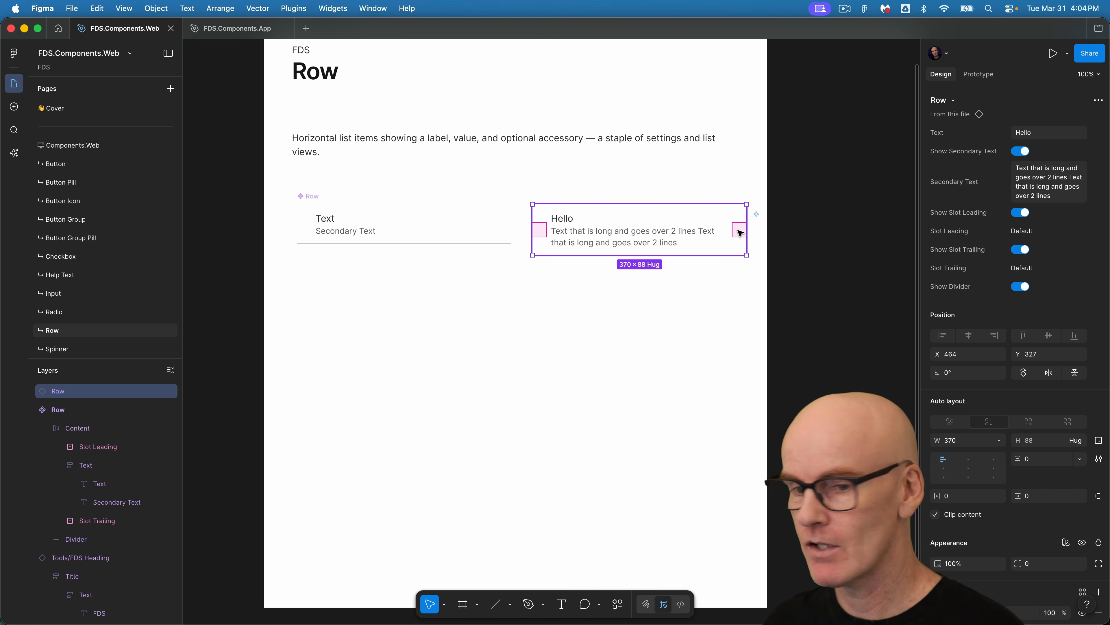
{"action": "left_click", "coordinate": [57, 409]}
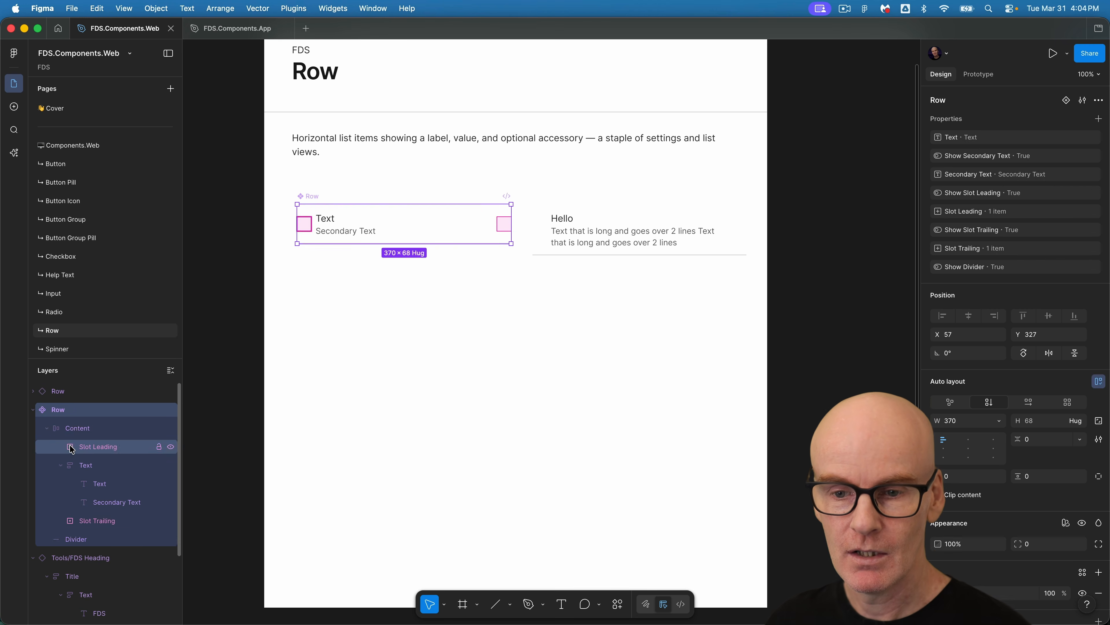
{"action": "left_click", "coordinate": [79, 428]}
{"action": "left_click", "coordinate": [945, 271]}
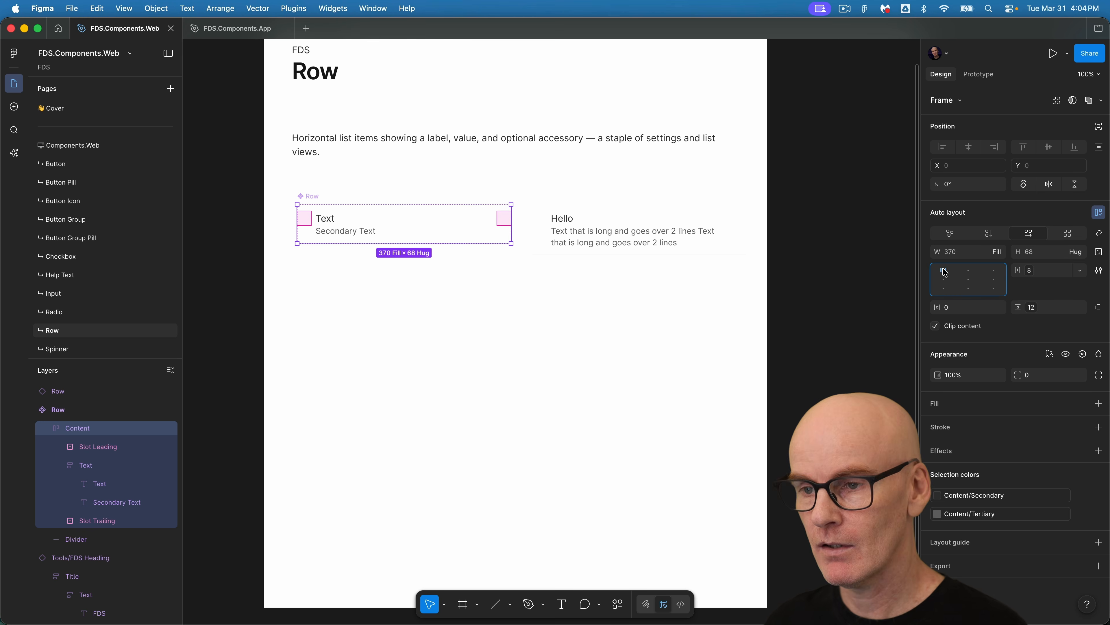
- Turn off Show Slot Leading, Show Slot Trailing and Show Divider on the "Hello" Row instance
{"action": "left_click", "coordinate": [542, 229]}
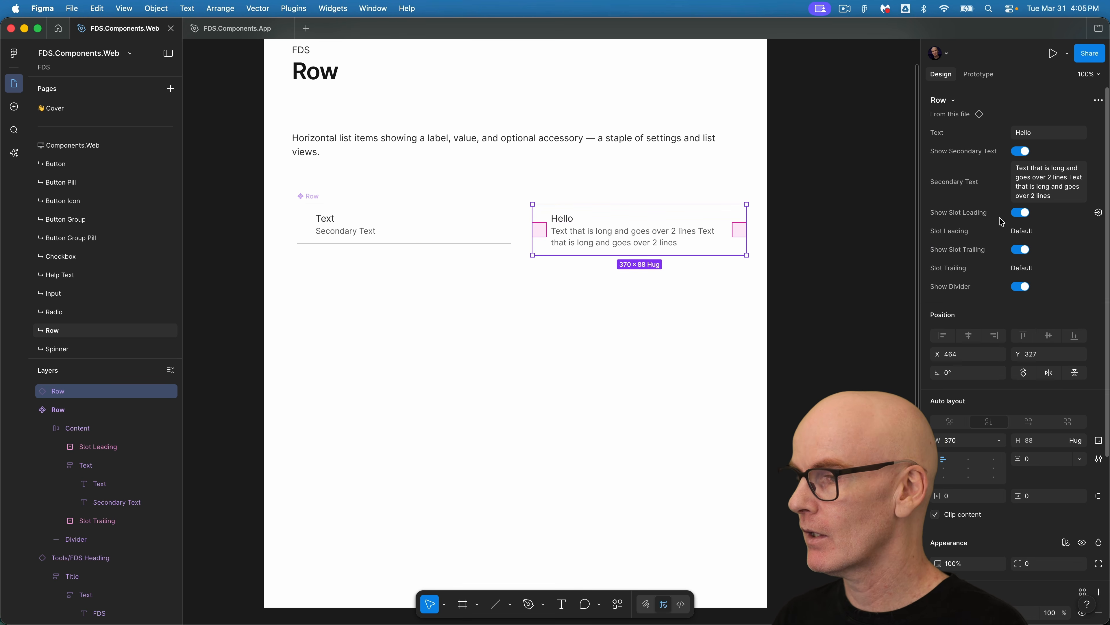
{"action": "left_click", "coordinate": [1021, 214]}
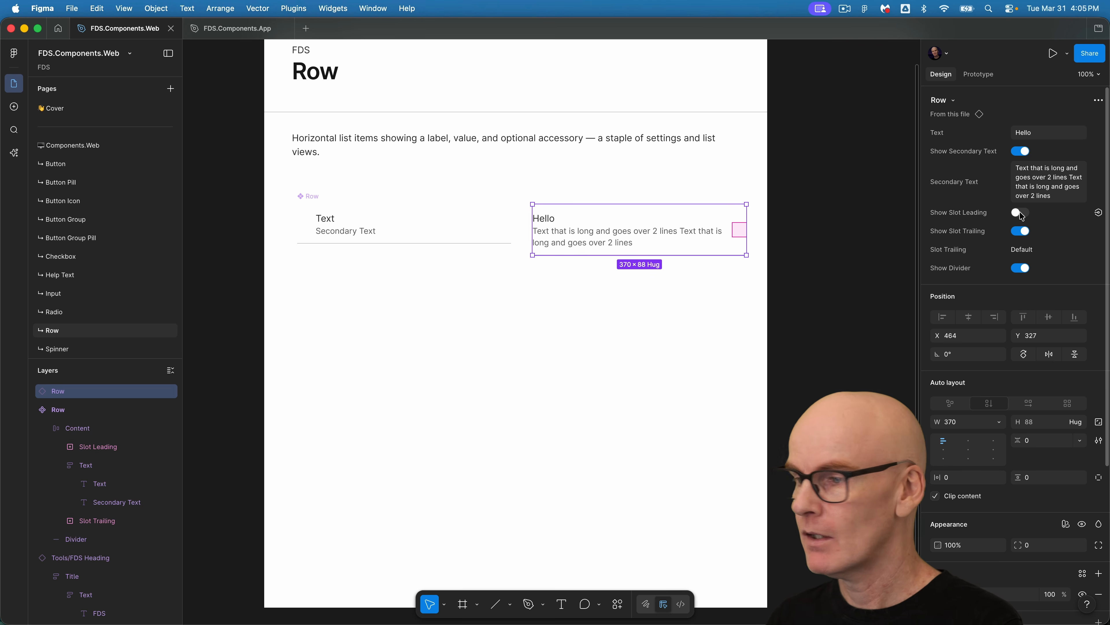
{"action": "left_click", "coordinate": [1022, 232]}
{"action": "left_click", "coordinate": [1021, 250]}
{"action": "left_click", "coordinate": [840, 257]}
- Duplicate the "Hello" instance directly beneath itself and turn on Show Divider for the upper one
{"action": "left_click", "coordinate": [601, 240]}
{"action": "left_click_drag", "start_coordinate": [585, 226], "coordinate": [585, 277]}
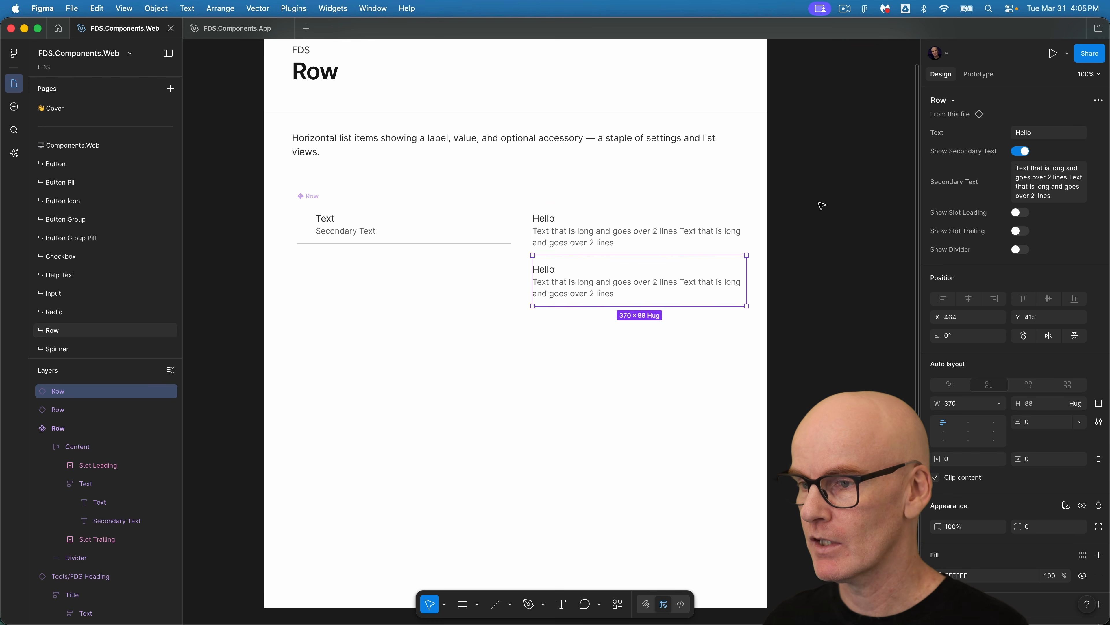
{"action": "key", "text": "Tab"}
{"action": "left_click", "coordinate": [1020, 249]}
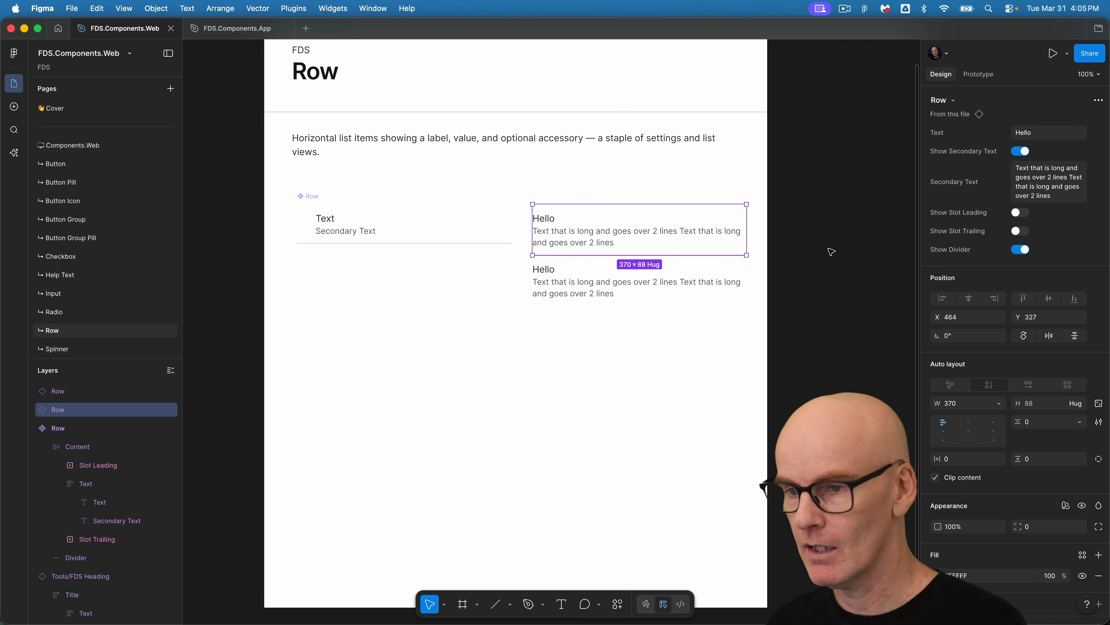
{"action": "left_click", "coordinate": [575, 274]}
{"action": "left_click", "coordinate": [811, 203]}
- Turn on Show Slot Leading for the upper instance and add Icon/Plus/32 from FDS.Iconography to that slot
{"action": "left_click", "coordinate": [742, 249]}
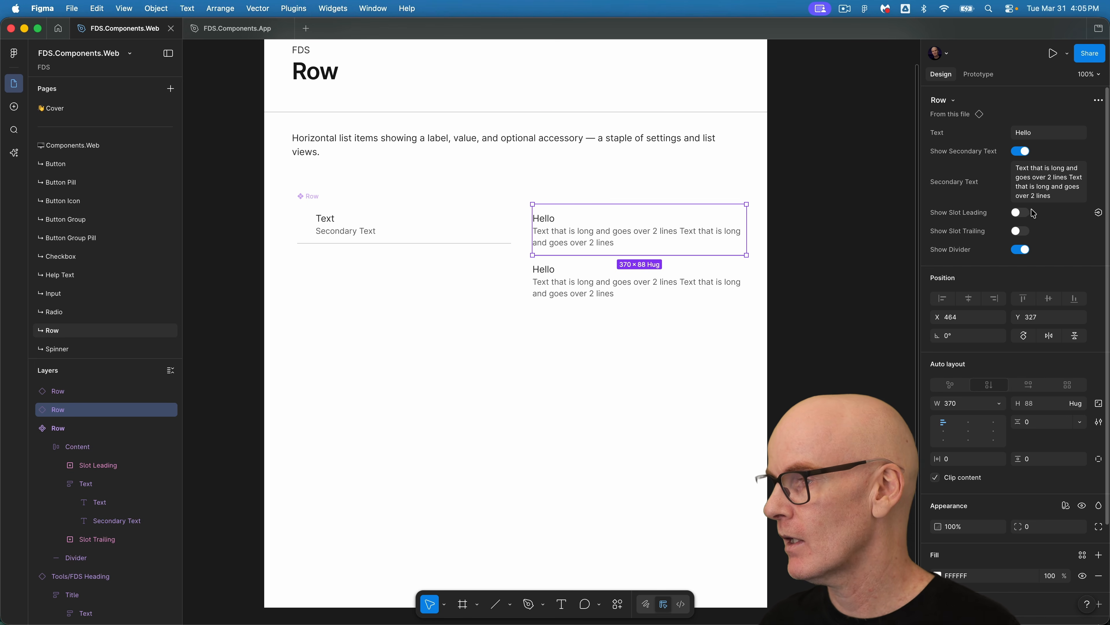
{"action": "left_click", "coordinate": [1023, 212]}
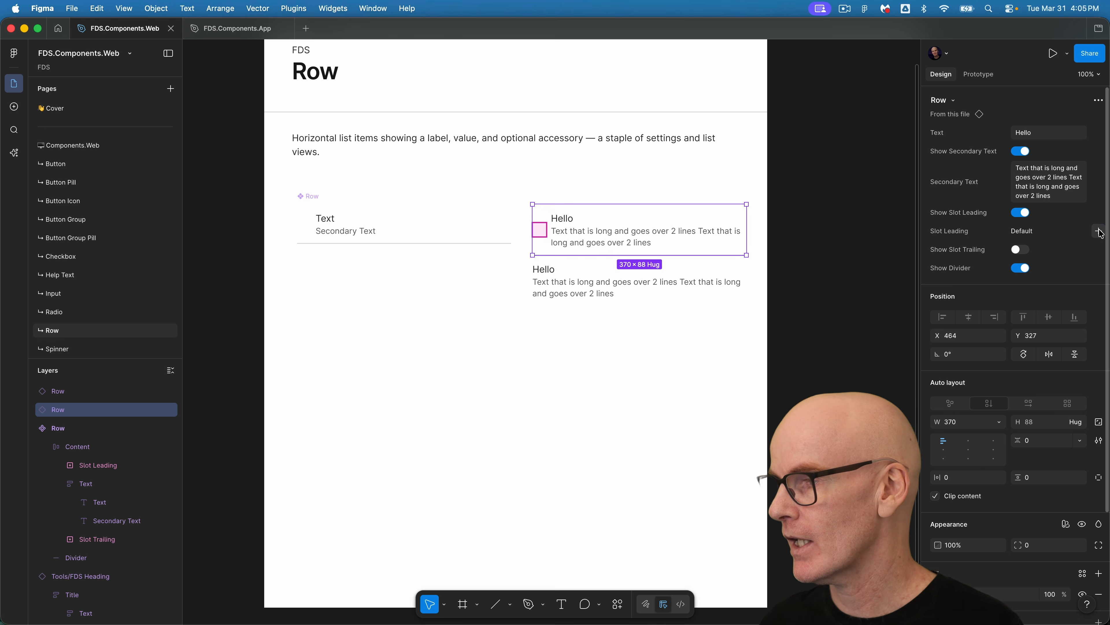
{"action": "left_click", "coordinate": [1098, 231]}
{"action": "type", "text": "plus"}
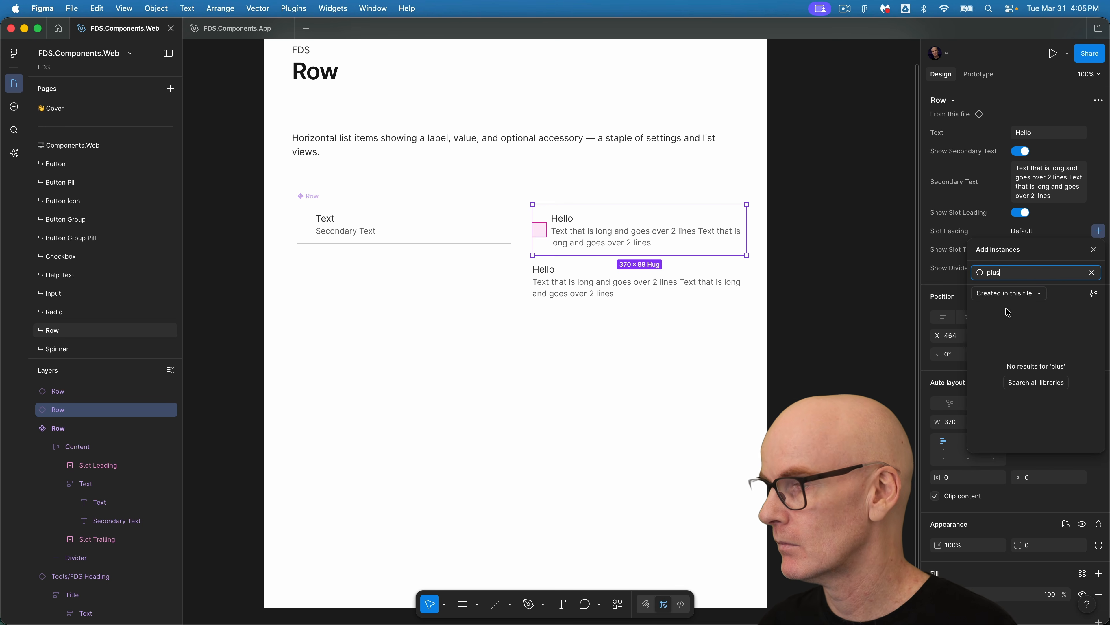
{"action": "left_click", "coordinate": [1006, 292]}
{"action": "left_click", "coordinate": [997, 335]}
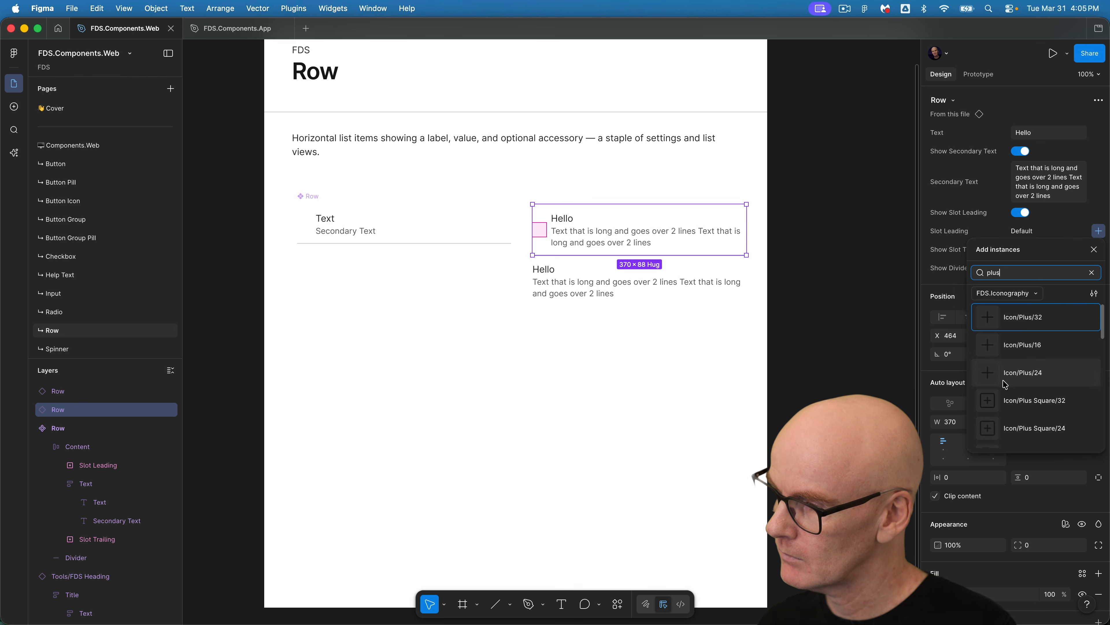
{"action": "left_click", "coordinate": [1018, 320]}
- Hide the Slot Leading and Slot Trailing layers in the main Row component, and check the two instances
{"action": "left_click", "coordinate": [305, 225]}
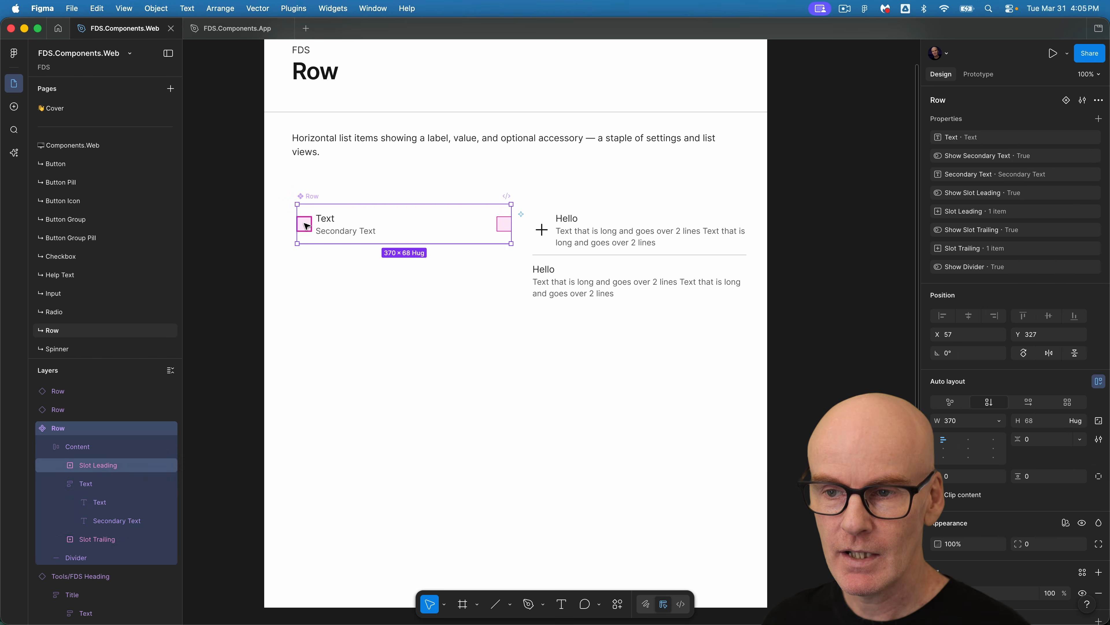
{"action": "left_click", "coordinate": [170, 465]}
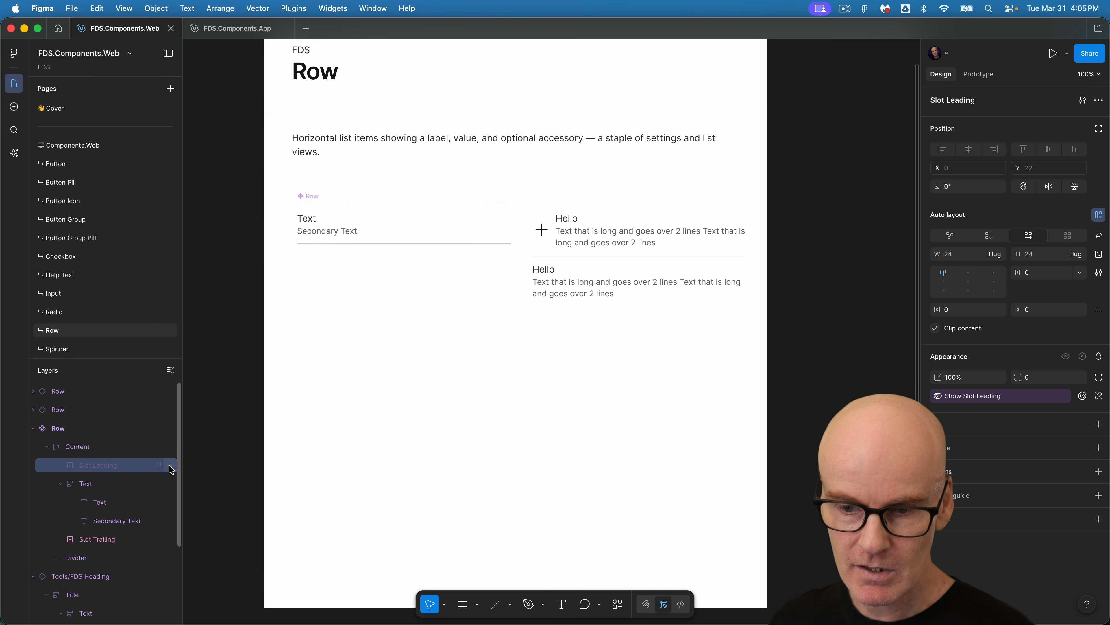
{"action": "left_click", "coordinate": [171, 542]}
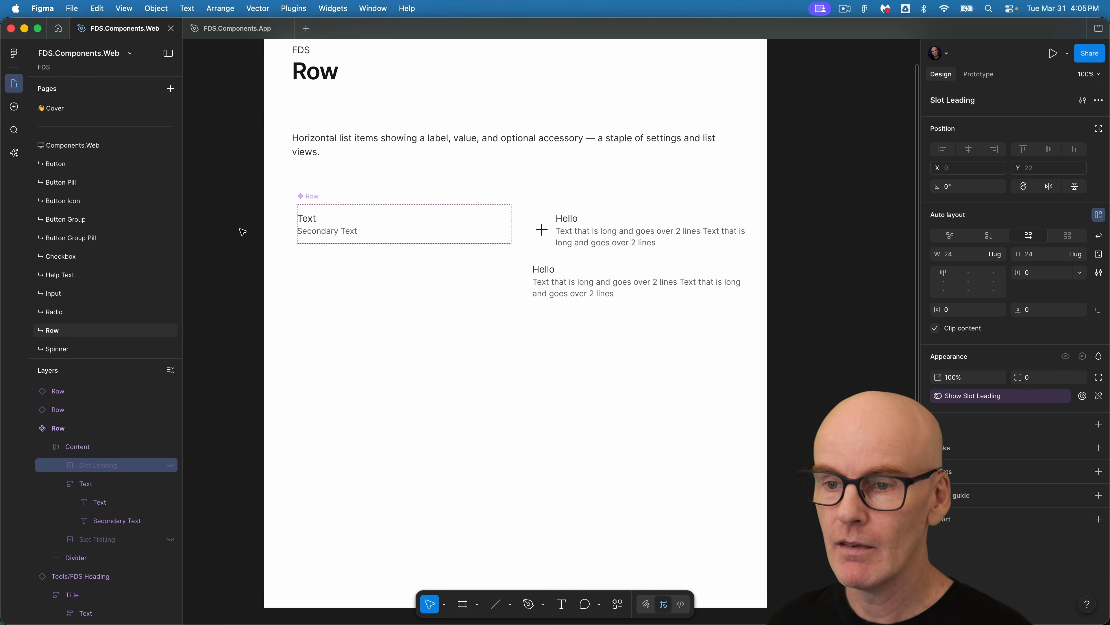
{"action": "left_click", "coordinate": [617, 243]}
{"action": "left_click", "coordinate": [599, 291]}
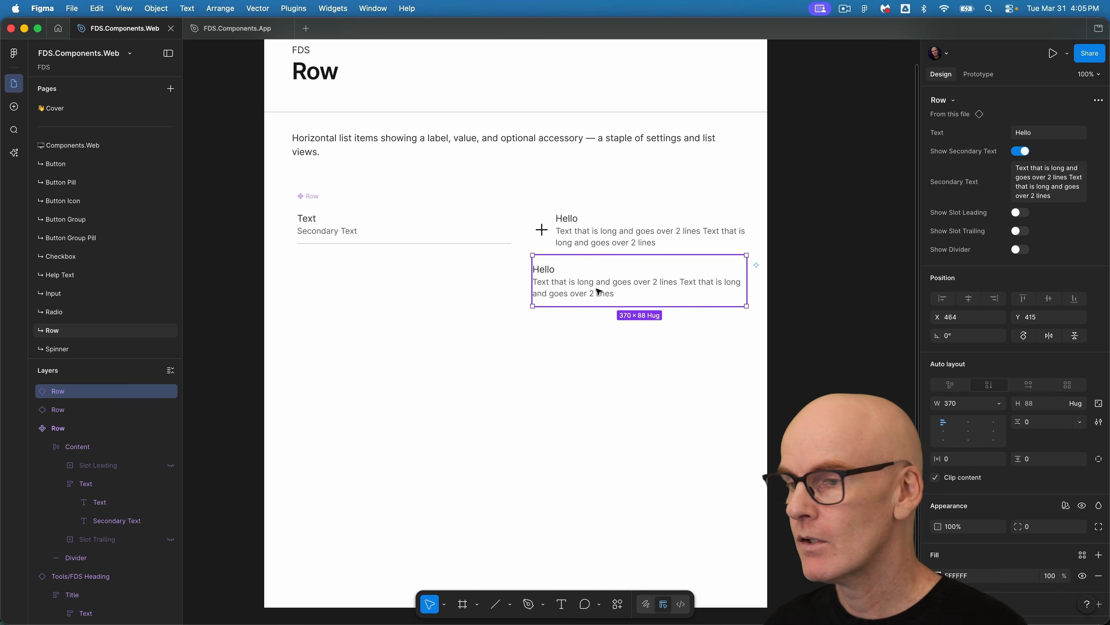
- Reset all property overrides on the lower Row instance and try to make it narrower
{"action": "left_click", "coordinate": [1099, 102]}
{"action": "left_click", "coordinate": [1017, 186]}
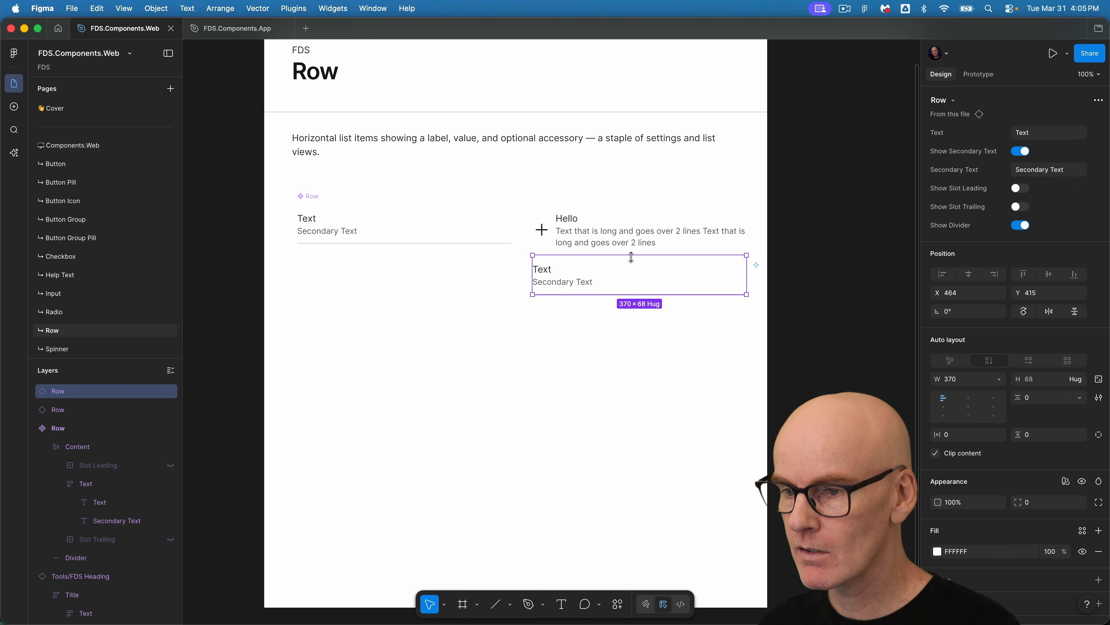
{"action": "left_click_drag", "start_coordinate": [746, 280], "coordinate": [571, 285]}
{"action": "key", "text": "ctrl+z"}
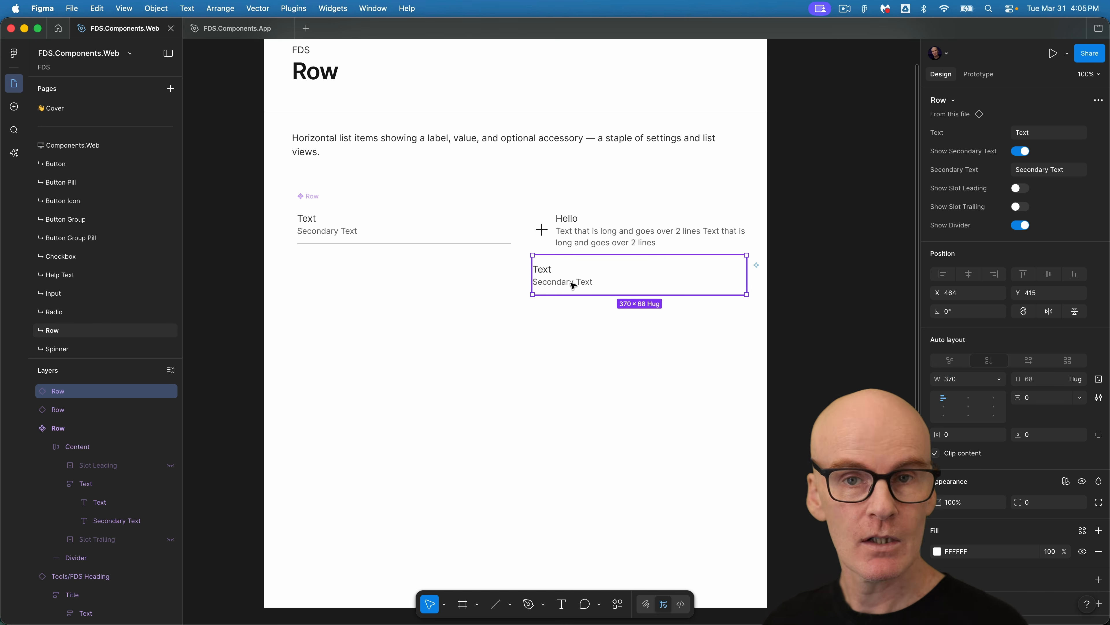
- Delete both Row test instances from the page, leaving only the main Row component
{"action": "left_click", "coordinate": [590, 186]}
{"action": "left_click", "coordinate": [598, 242]}
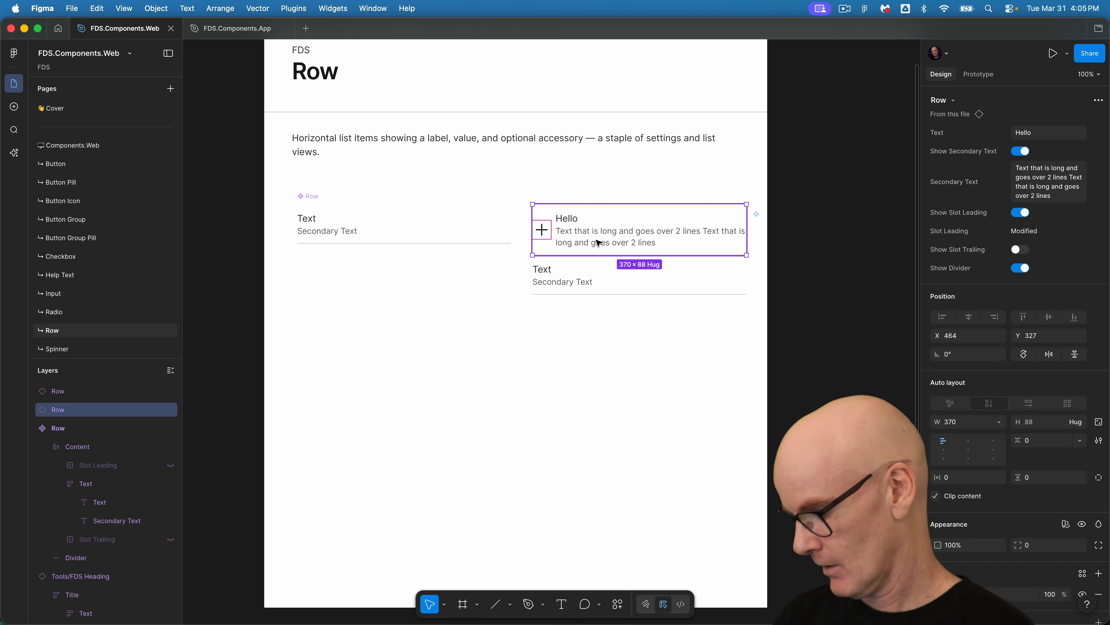
{"action": "key", "text": "Delete"}
{"action": "left_click", "coordinate": [583, 280]}
{"action": "key", "text": "Delete"}
{"action": "left_click", "coordinate": [270, 193]}
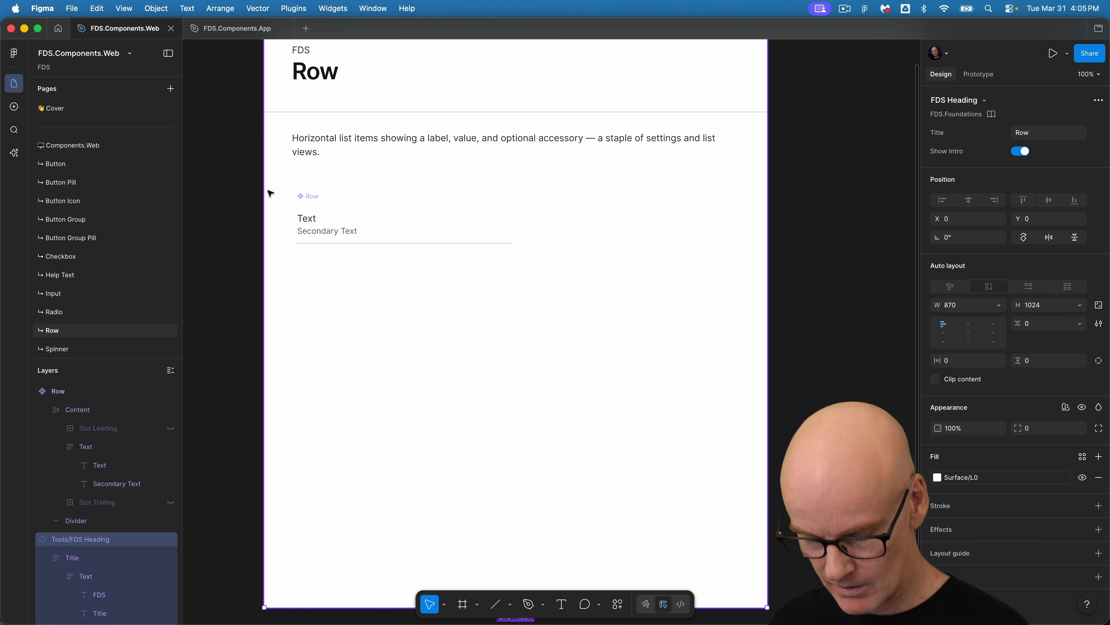
{"action": "key", "text": "shift+1"}
{"action": "left_click", "coordinate": [314, 166]}
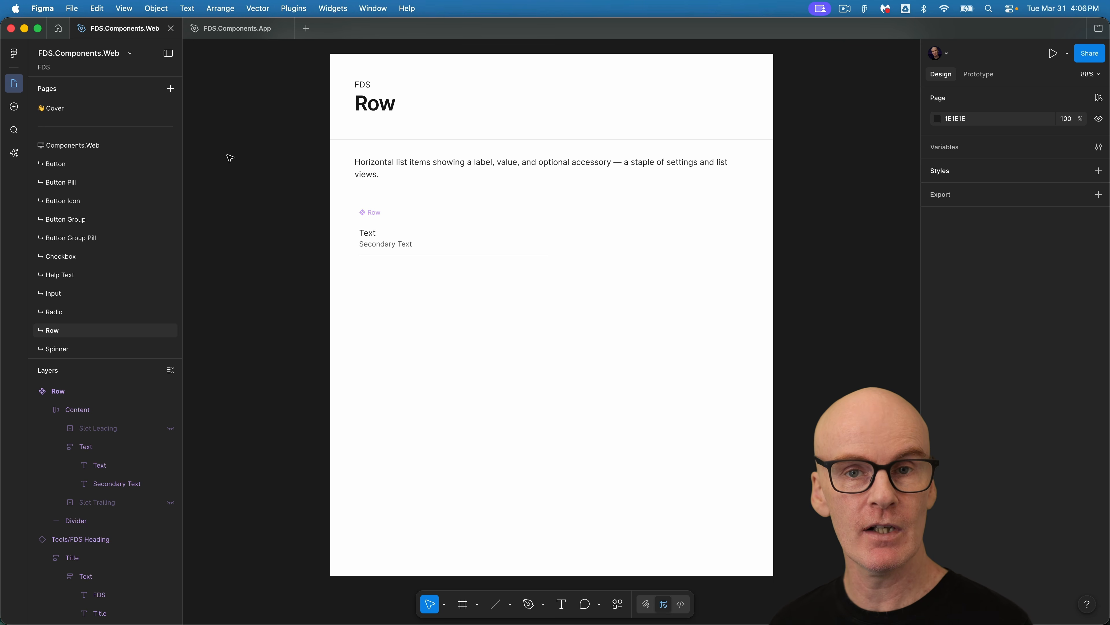
- Switch to the FDS.Components.App file, duplicate its Input page and rename the copy Row
{"action": "left_click", "coordinate": [237, 28]}
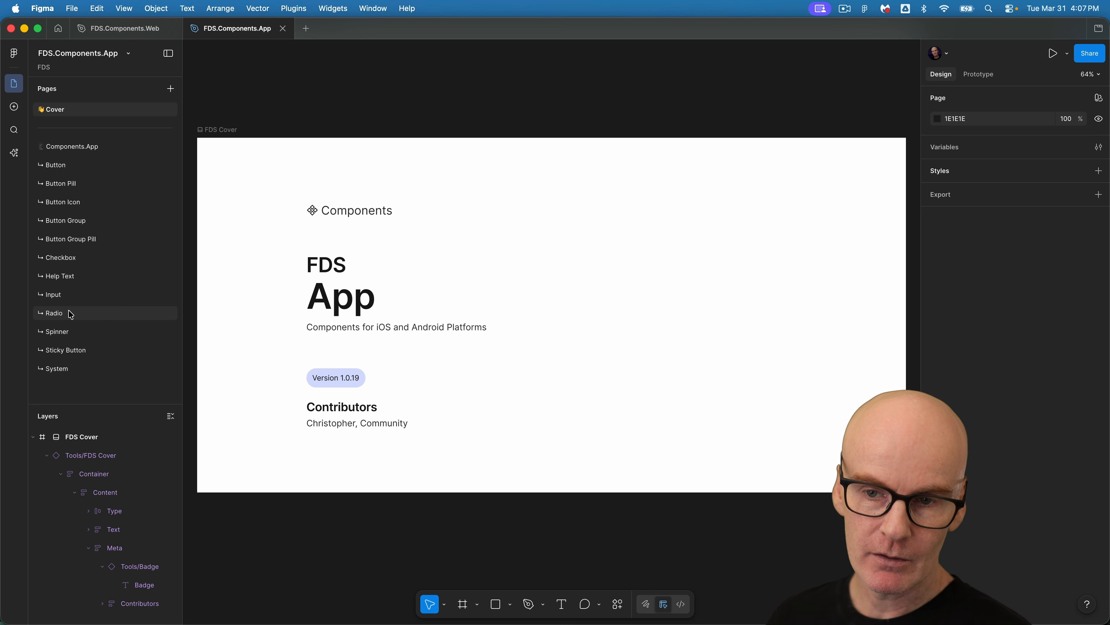
{"action": "left_click", "coordinate": [75, 298]}
{"action": "right_click", "coordinate": [76, 299]}
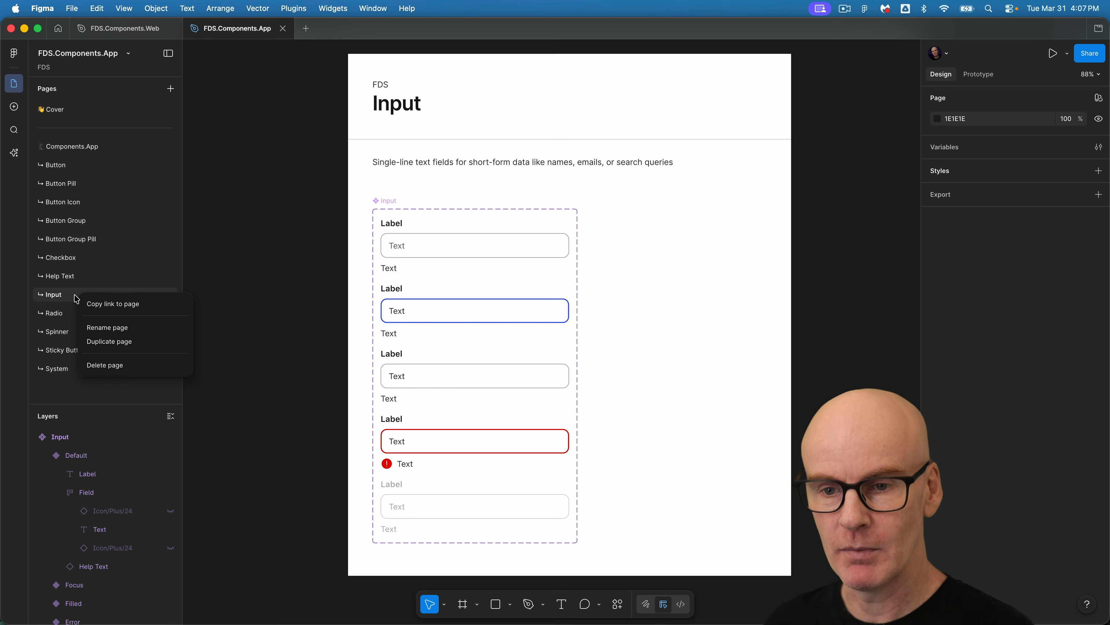
{"action": "left_click", "coordinate": [117, 342]}
{"action": "double_click", "coordinate": [63, 314]}
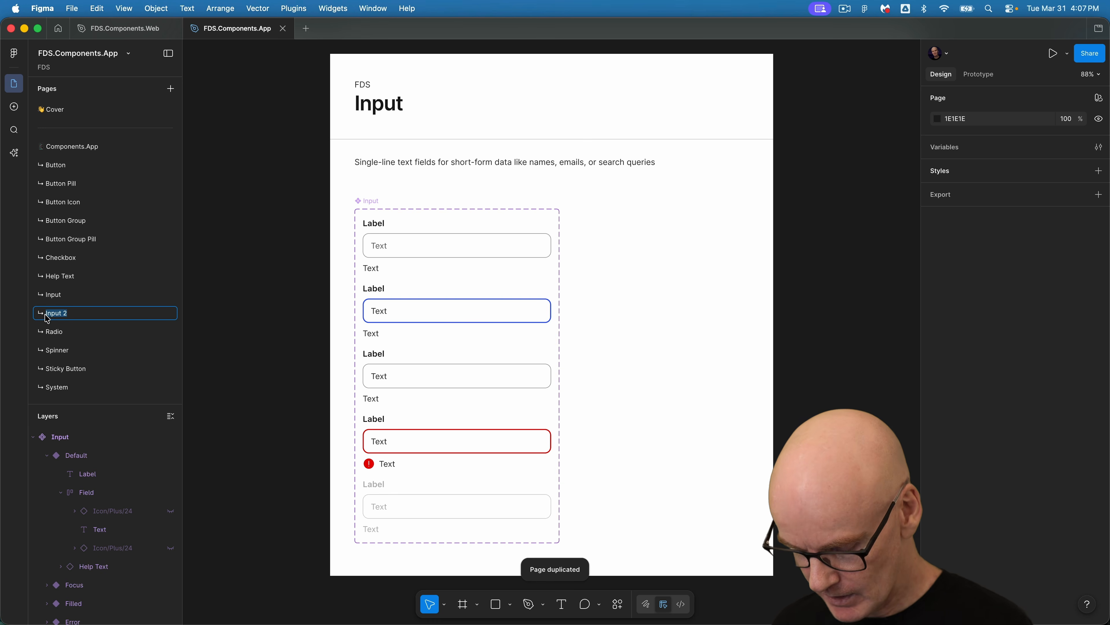
{"action": "type", "text": "Row"}
{"action": "key", "text": "Return"}
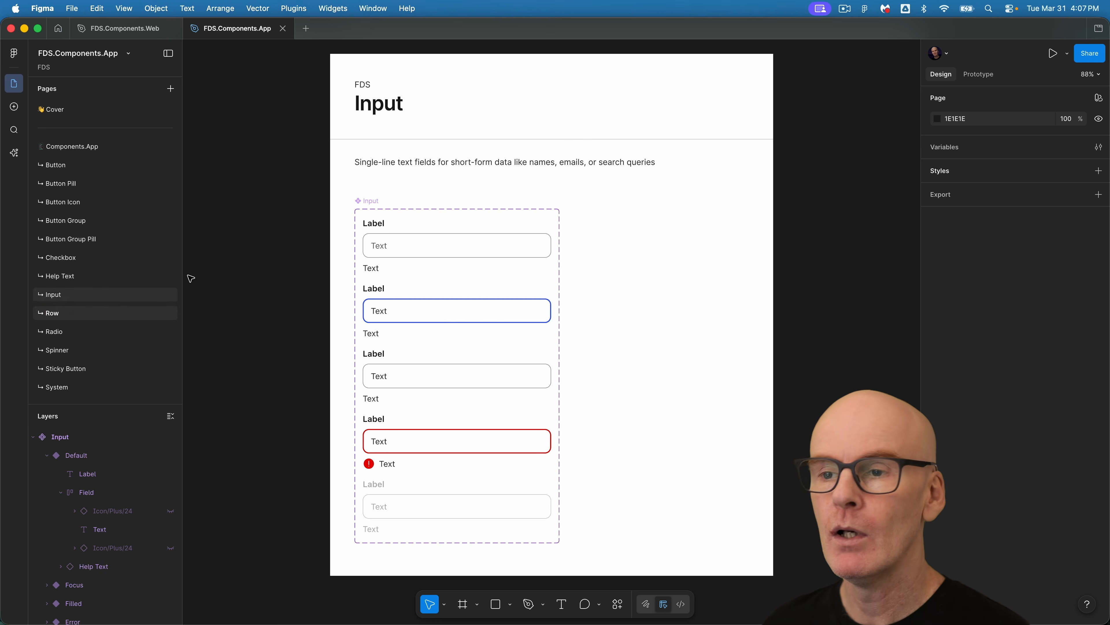
- Change the heading title on the duplicated page to Row
{"action": "double_click", "coordinate": [371, 106]}
{"action": "type", "text": "Row"}
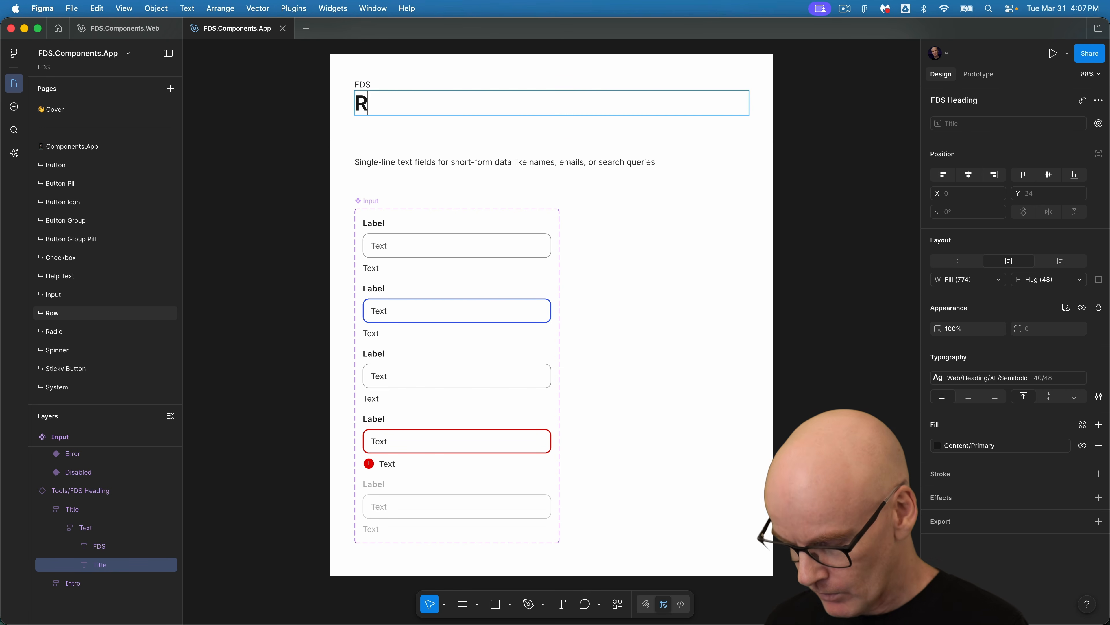
{"action": "left_click", "coordinate": [247, 93]}
- Replace the page's intro text with the Row description copied from FDS.Components.Web, and delete the Input component set below it
{"action": "left_click", "coordinate": [118, 31]}
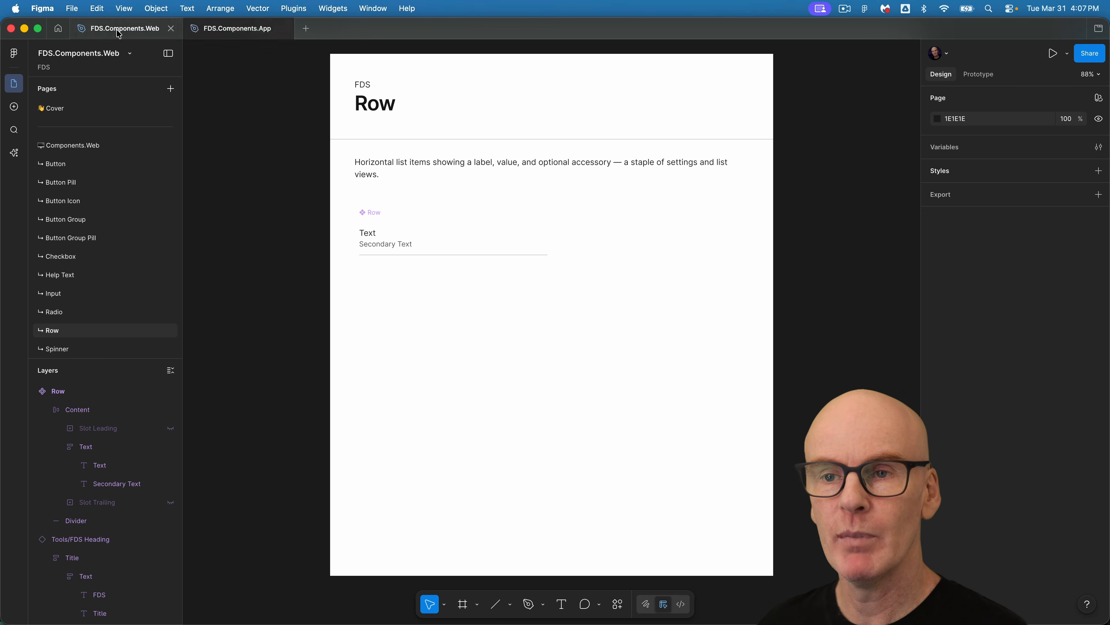
{"action": "double_click", "coordinate": [383, 166]}
{"action": "key", "text": "super+c"}
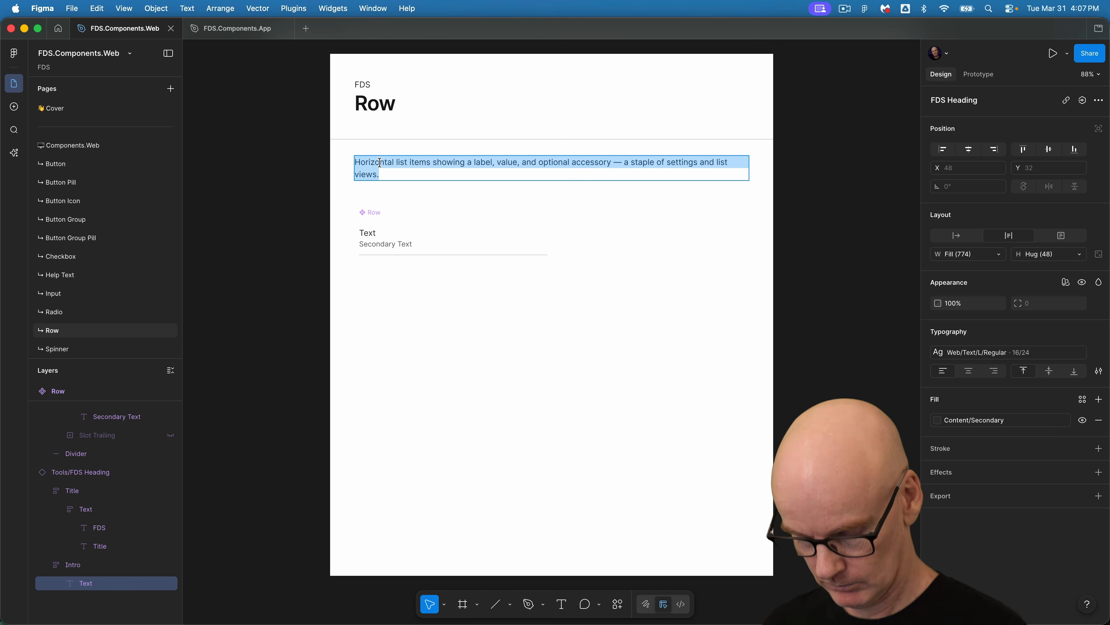
{"action": "left_click", "coordinate": [237, 28]}
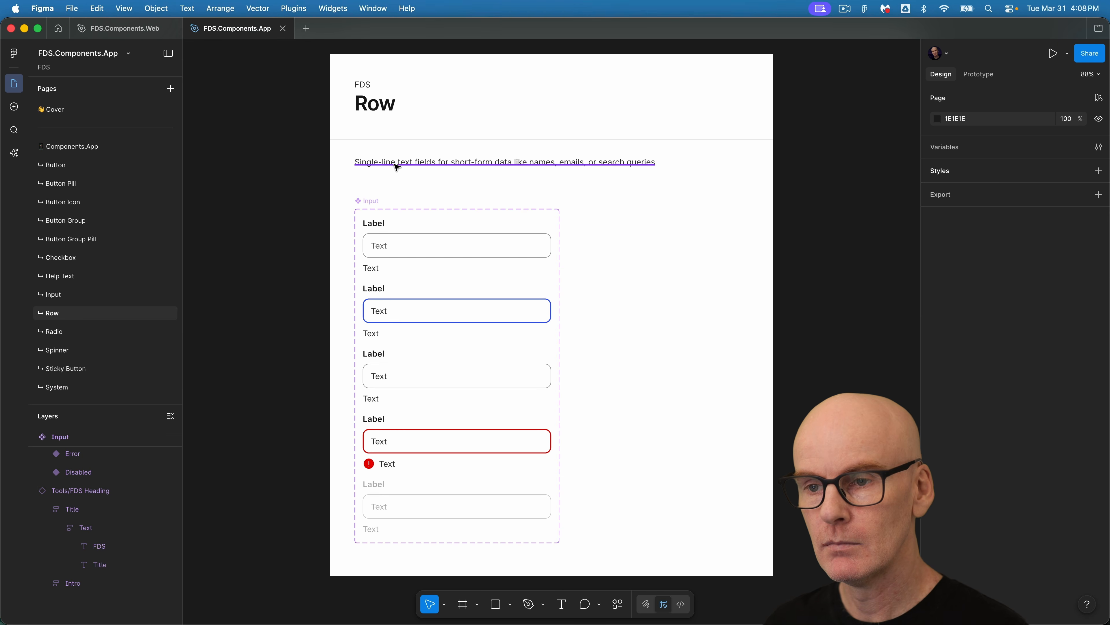
{"action": "double_click", "coordinate": [394, 162]}
{"action": "key", "text": "super+v"}
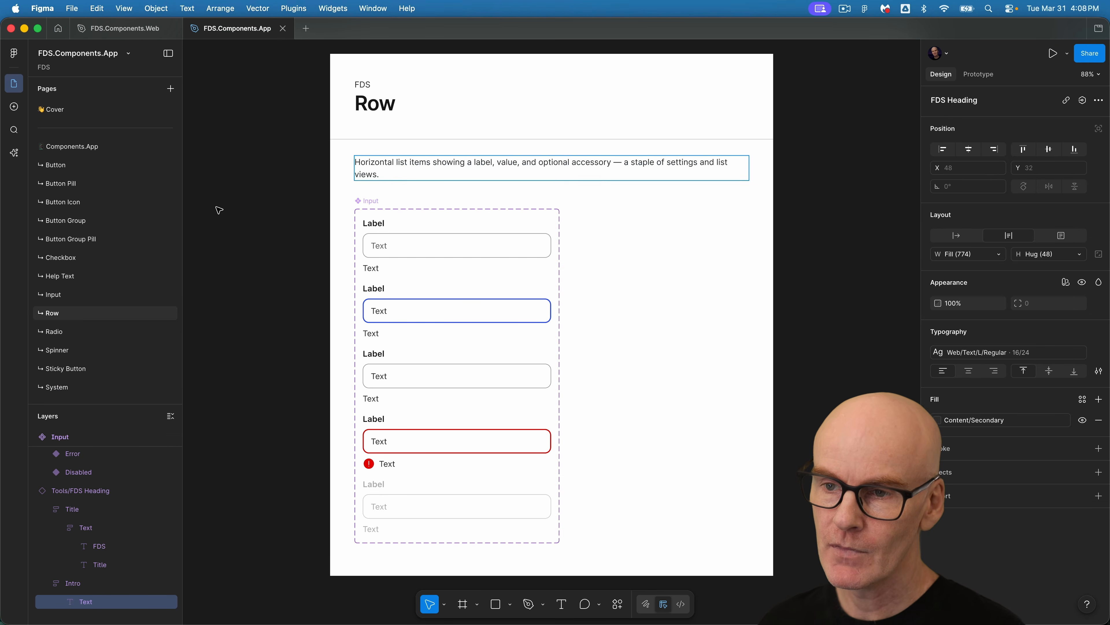
{"action": "left_click", "coordinate": [219, 210]}
{"action": "left_click", "coordinate": [372, 202]}
{"action": "key", "text": "Delete"}
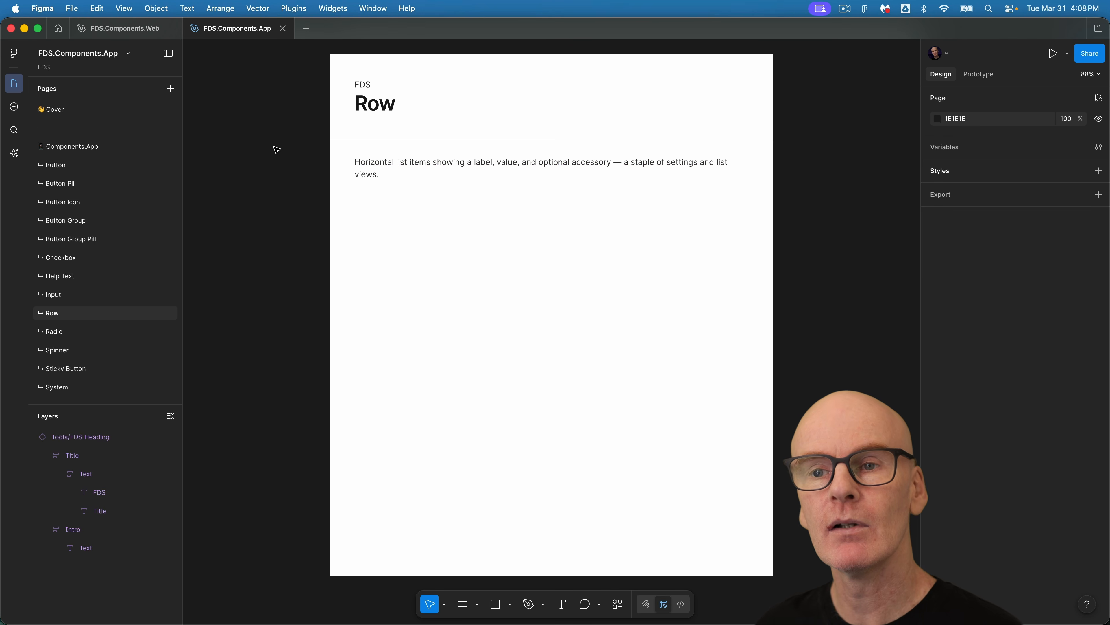
- In FDS.Components.Web, move the Row component to X 48 and Y 328, aligned with the description text
{"action": "left_click", "coordinate": [127, 29]}
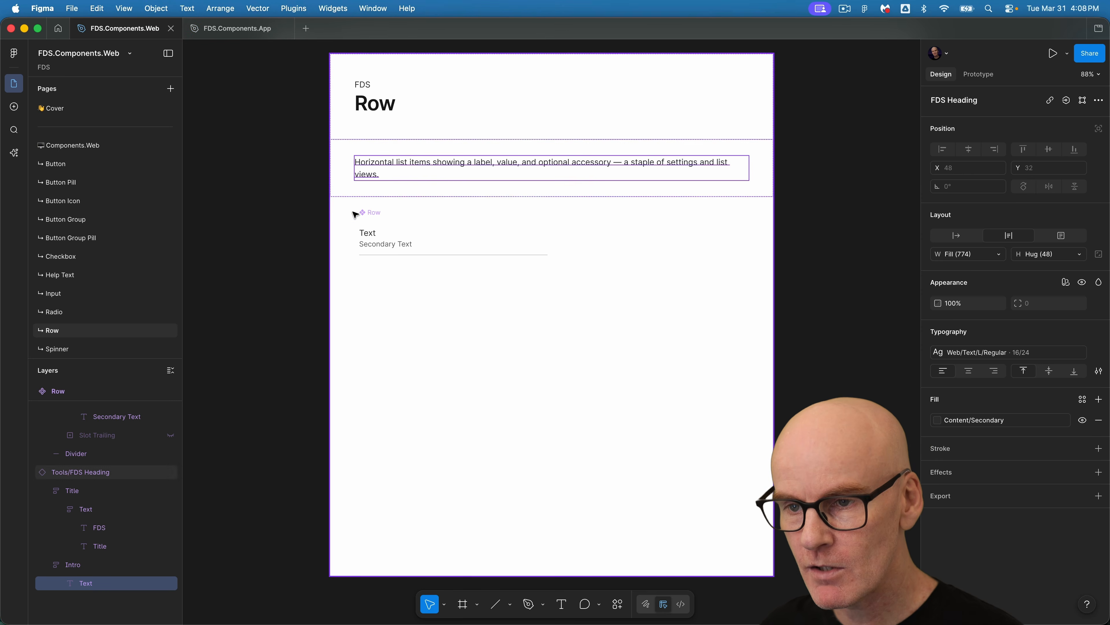
{"action": "left_click", "coordinate": [374, 212]}
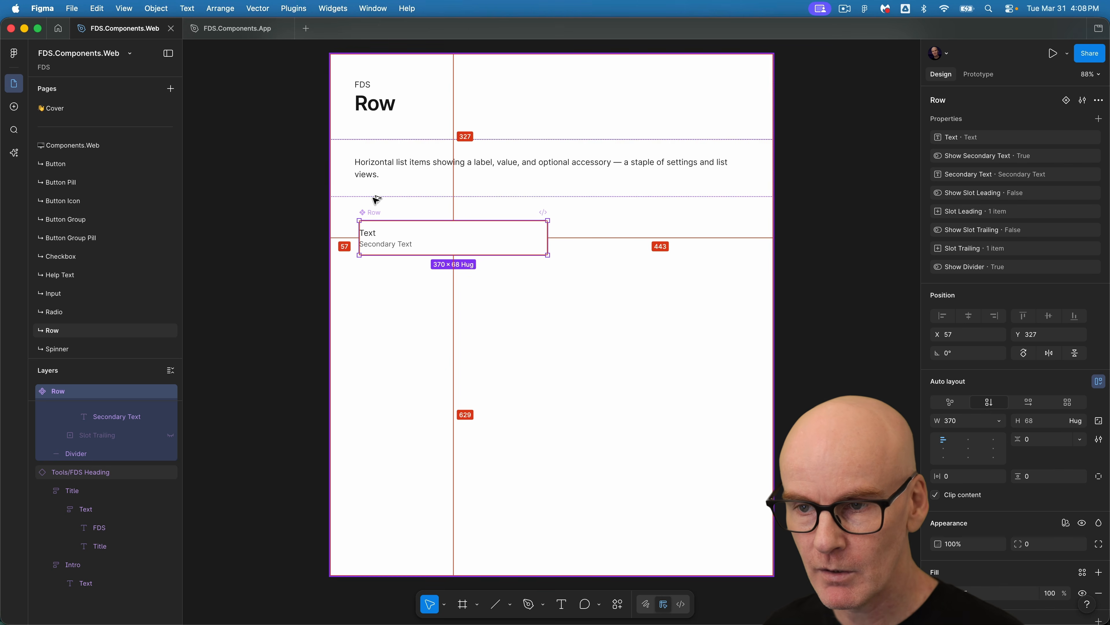
{"action": "key", "text": "Left"}
{"action": "key", "text": "Left"}
{"action": "key", "text": "Left"}
{"action": "key", "text": "Left"}
{"action": "key", "text": "Left"}
{"action": "key", "text": "Left"}
{"action": "key", "text": "Left"}
{"action": "key", "text": "Left"}
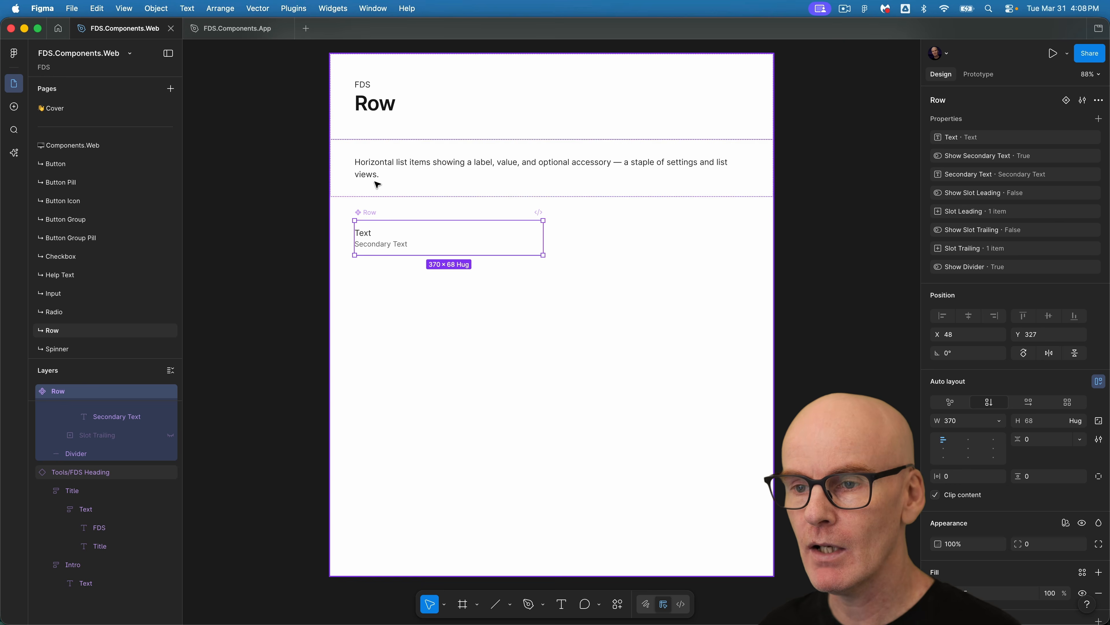
{"action": "double_click", "coordinate": [367, 188]}
{"action": "left_click", "coordinate": [370, 214]}
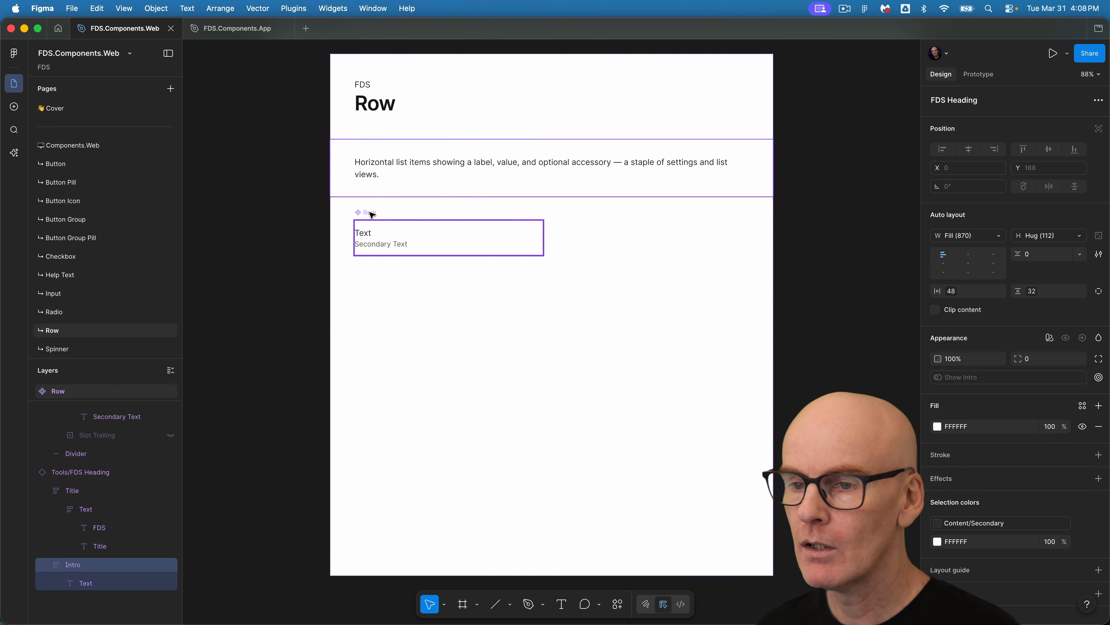
{"action": "left_click", "coordinate": [223, 188]}
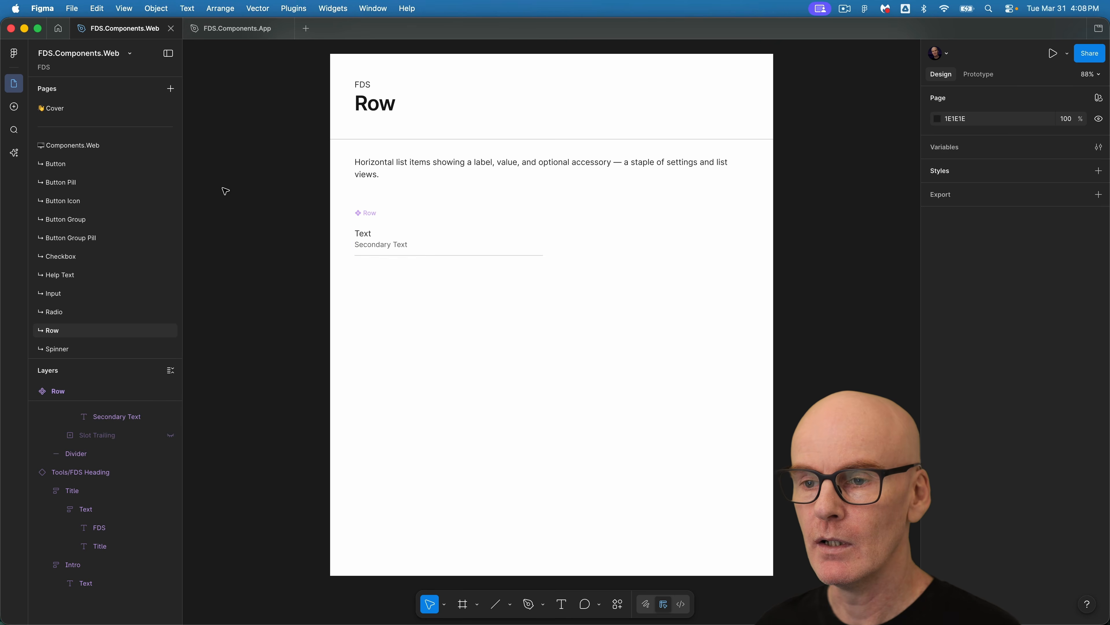
- Copy the main Row component into the Row page of FDS.Components.App and place it at X 48
{"action": "left_click", "coordinate": [379, 219]}
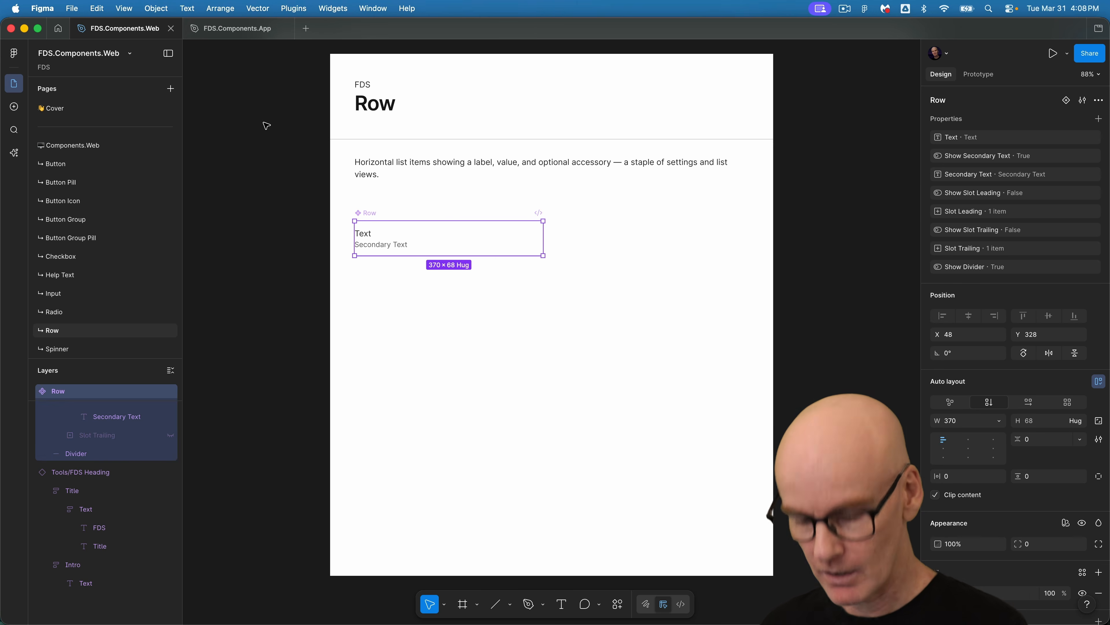
{"action": "left_click", "coordinate": [236, 28]}
{"action": "left_click_drag", "start_coordinate": [467, 317], "coordinate": [342, 203]}
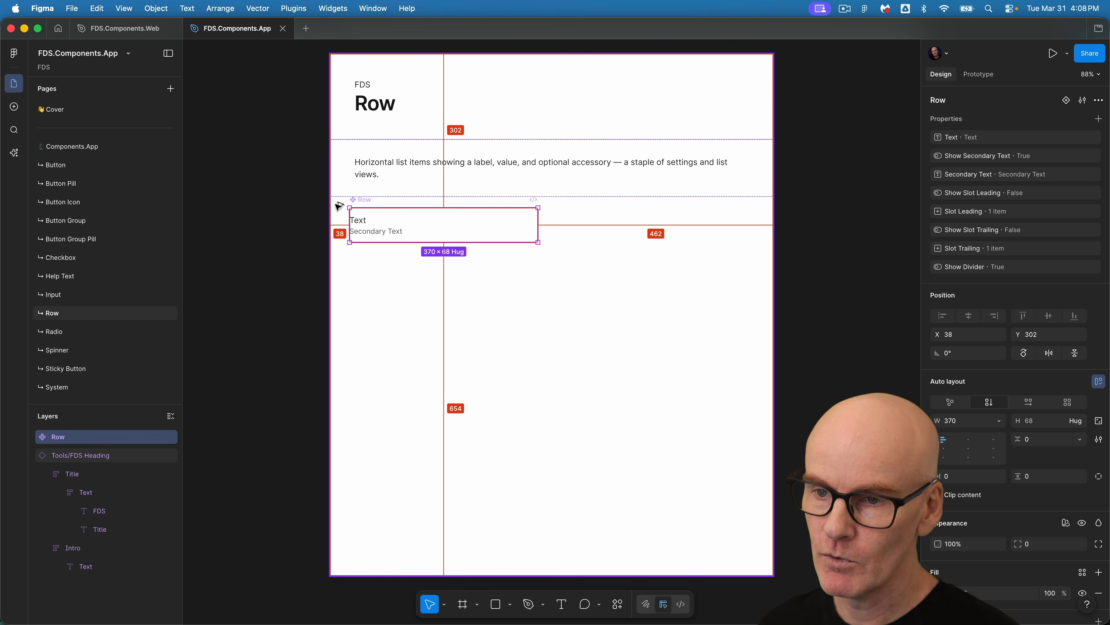
{"action": "key", "text": "shift+Right"}
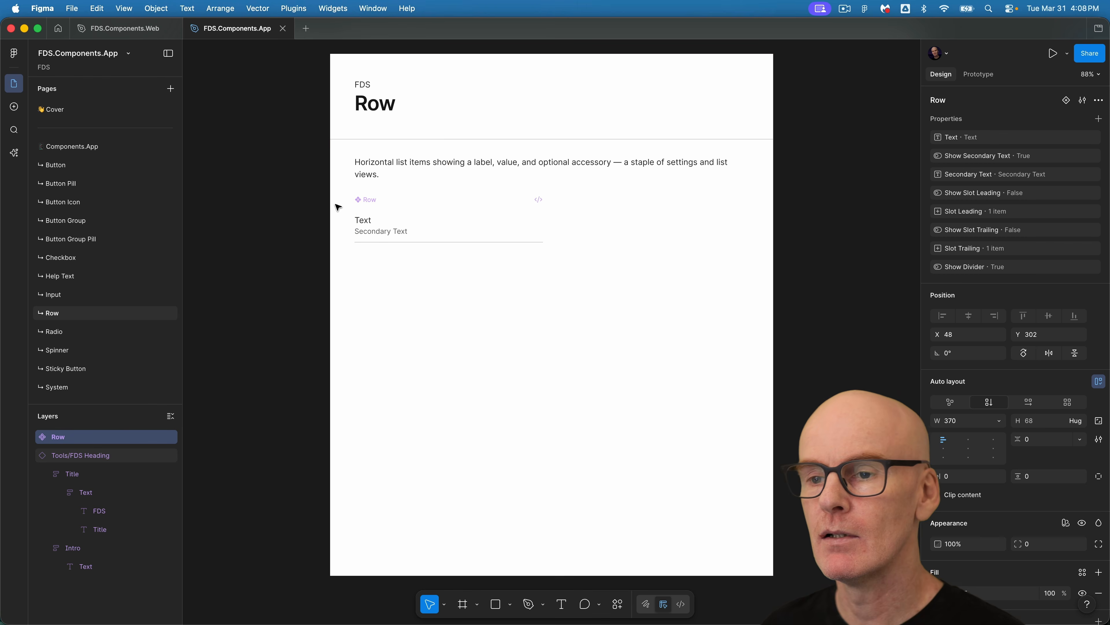
- Move the Row component slightly down so its label clears the description block above
{"action": "left_click", "coordinate": [366, 174], "text": "super"}
{"action": "left_click_drag", "start_coordinate": [366, 200], "coordinate": [367, 212]}
{"action": "left_click", "coordinate": [371, 170]}
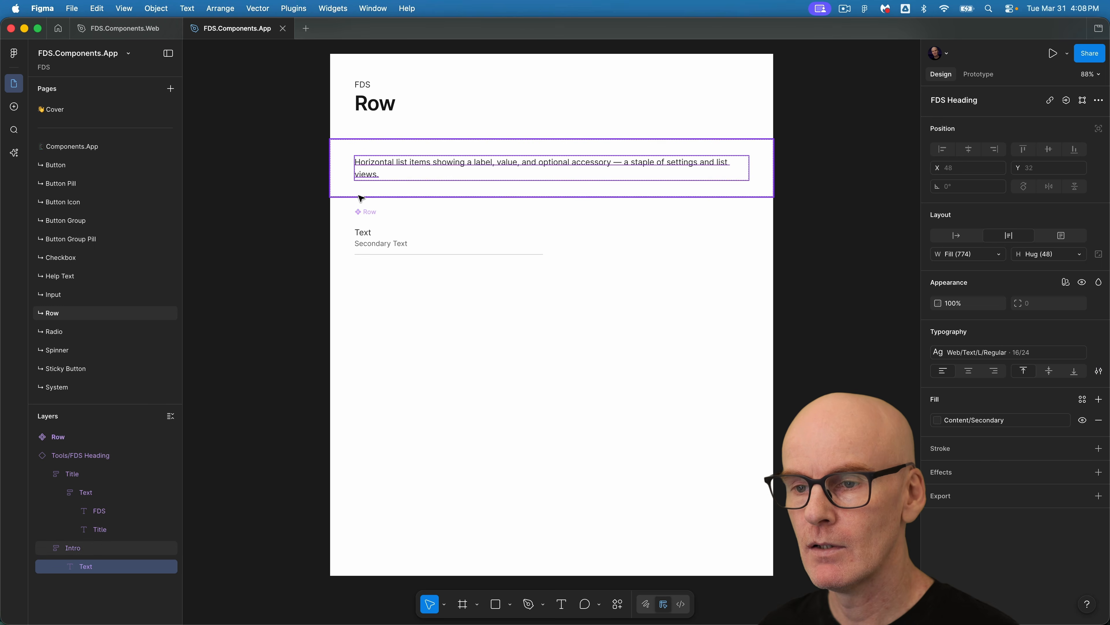
{"action": "left_click", "coordinate": [367, 213]}
{"action": "left_click", "coordinate": [286, 193]}
{"action": "left_click", "coordinate": [369, 214]}
{"action": "left_click", "coordinate": [300, 229]}
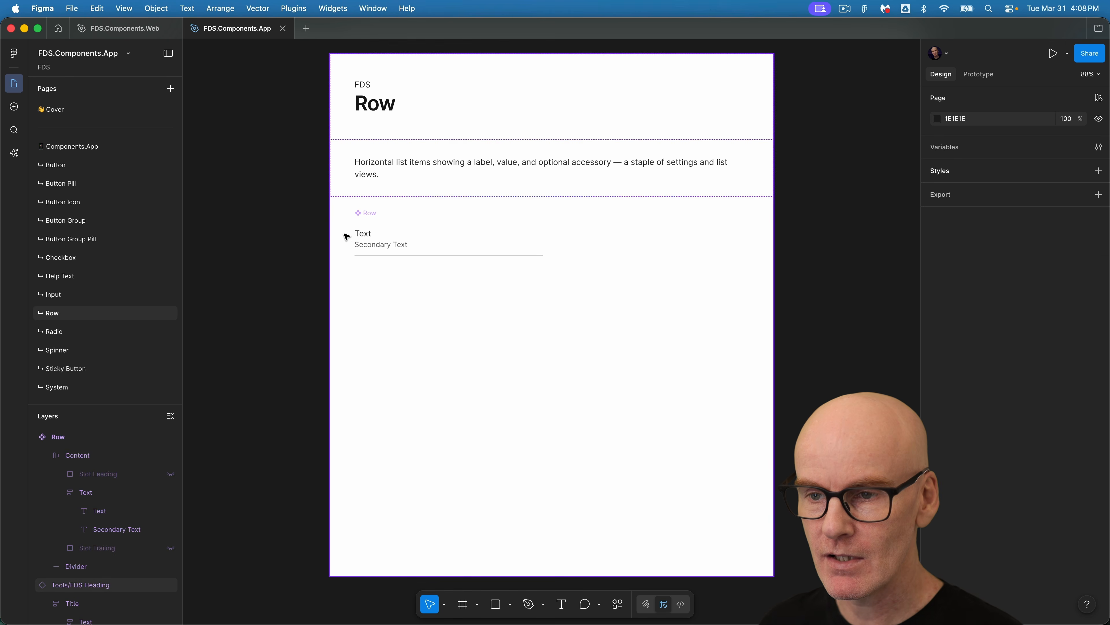
- Apply the App/Text/L Regular style to the Row component's Text layer and App/Text/M Regular to its Secondary Text layer
{"action": "left_click", "coordinate": [365, 236], "text": "super"}
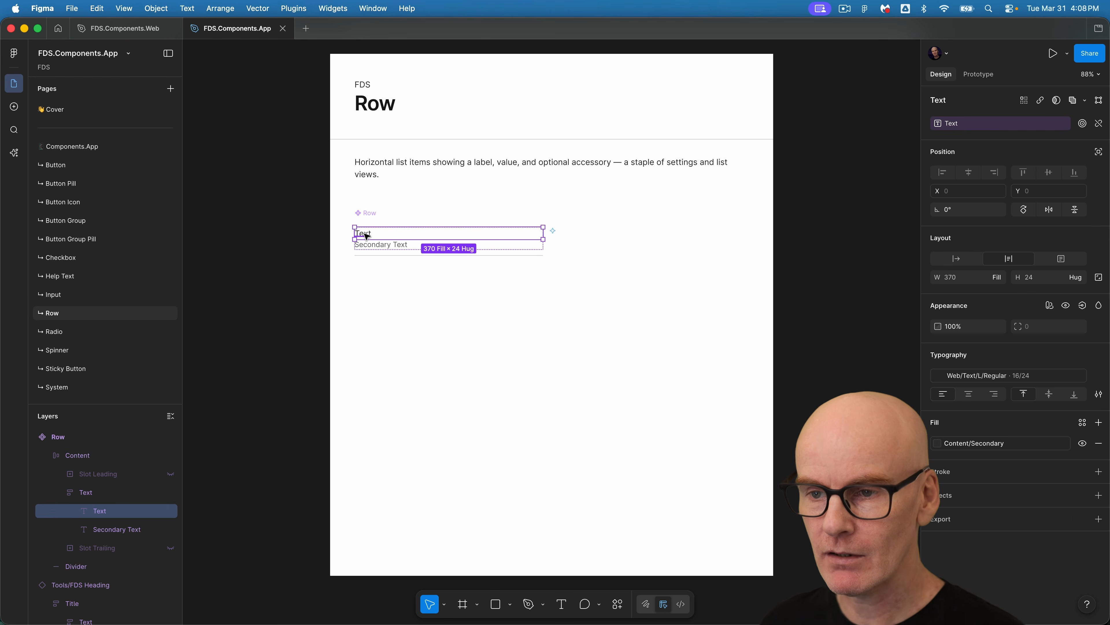
{"action": "left_click", "coordinate": [971, 377]}
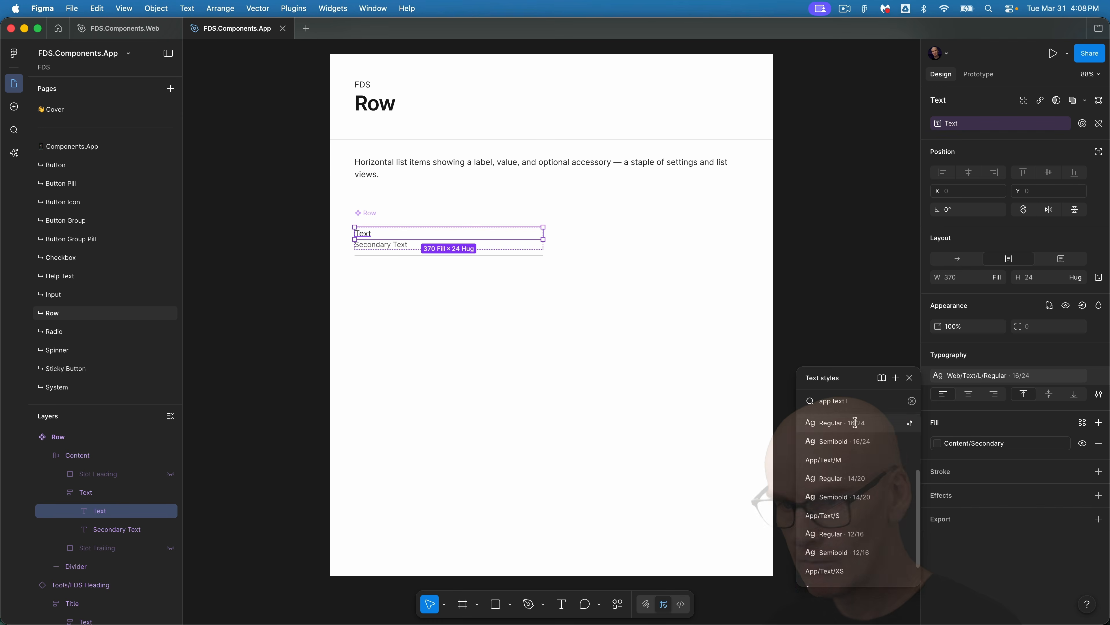
{"action": "left_click", "coordinate": [856, 422]}
{"action": "left_click", "coordinate": [366, 246]}
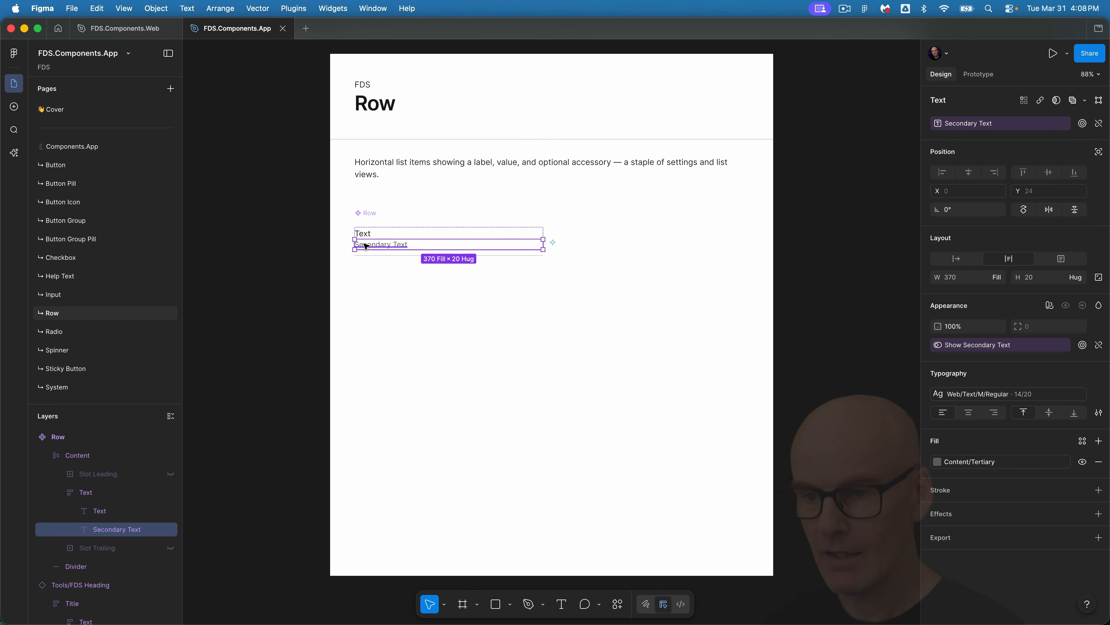
{"action": "left_click", "coordinate": [963, 398]}
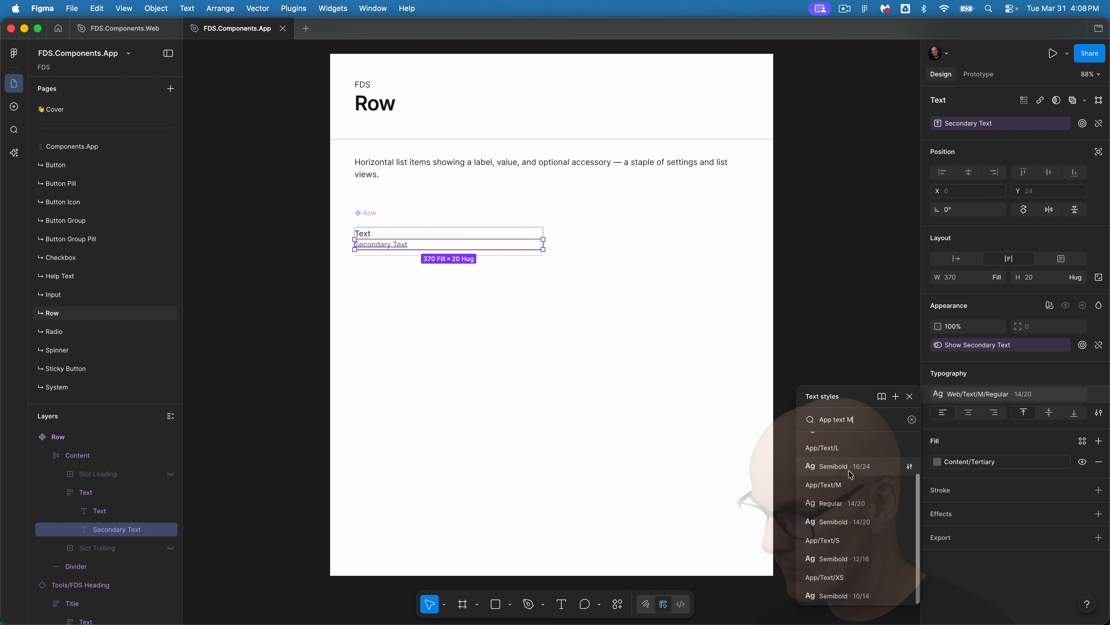
{"action": "left_click", "coordinate": [840, 507]}
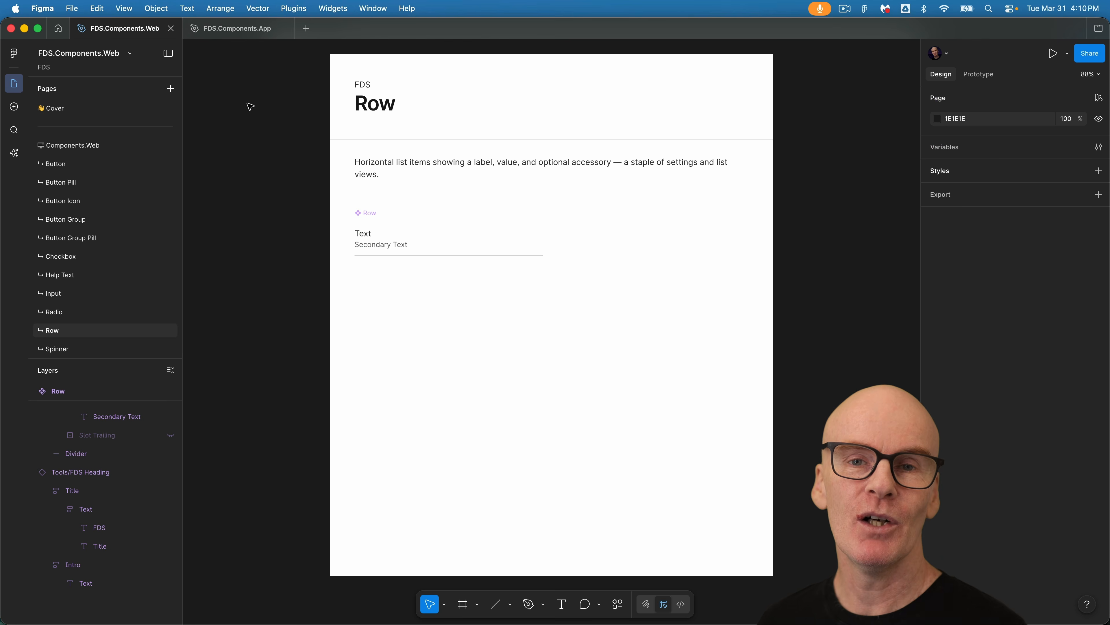